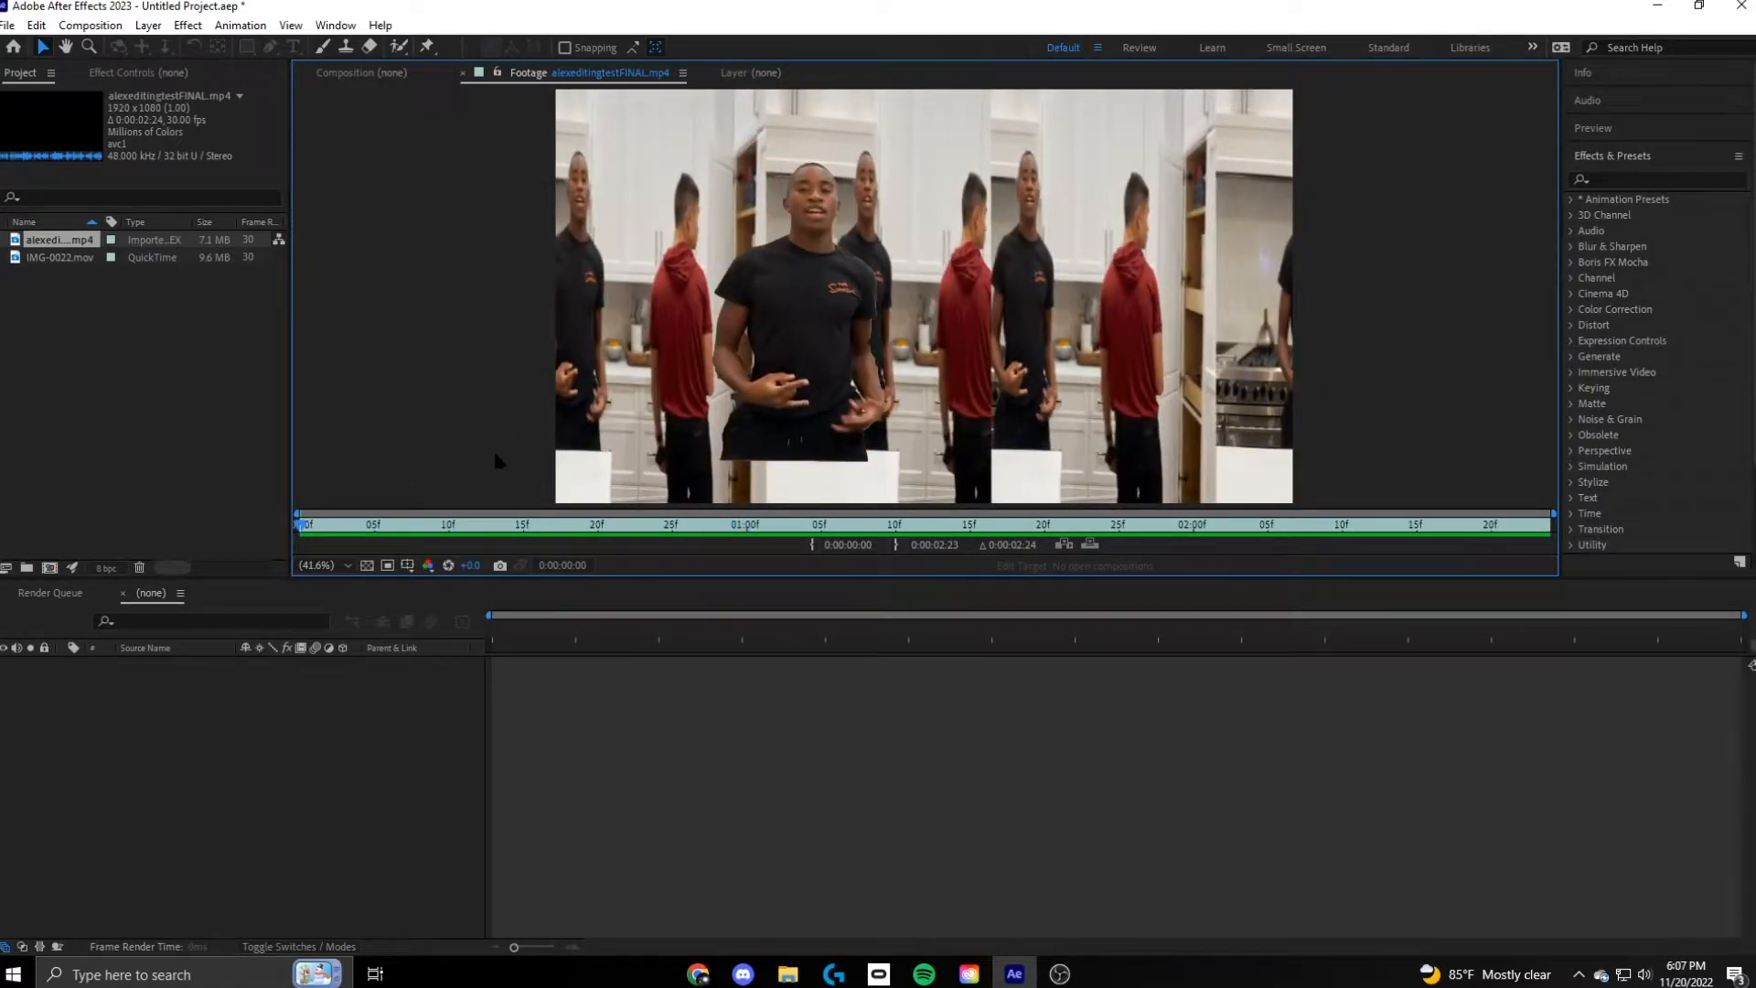
# Play and scrub through the finished example clip alexeditingtestFINAL.mp4 to review the target effect
pyautogui.press('space')
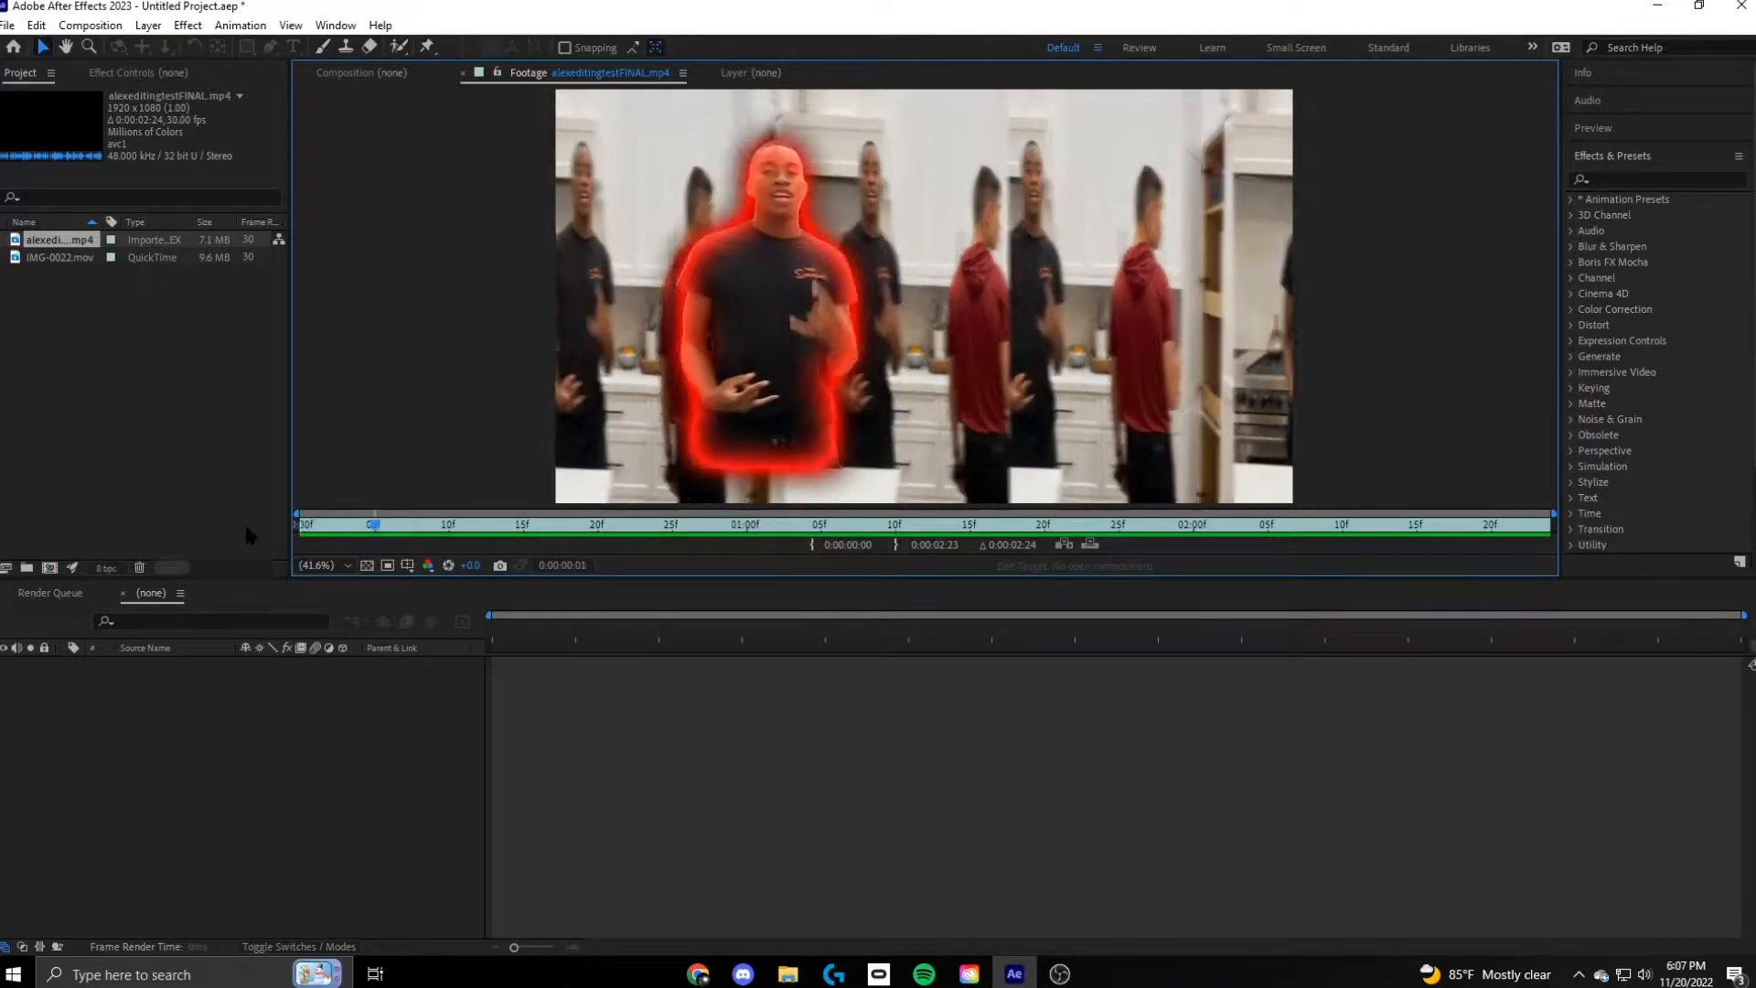
pyautogui.moveTo(392, 529); pyautogui.dragTo(494, 524)
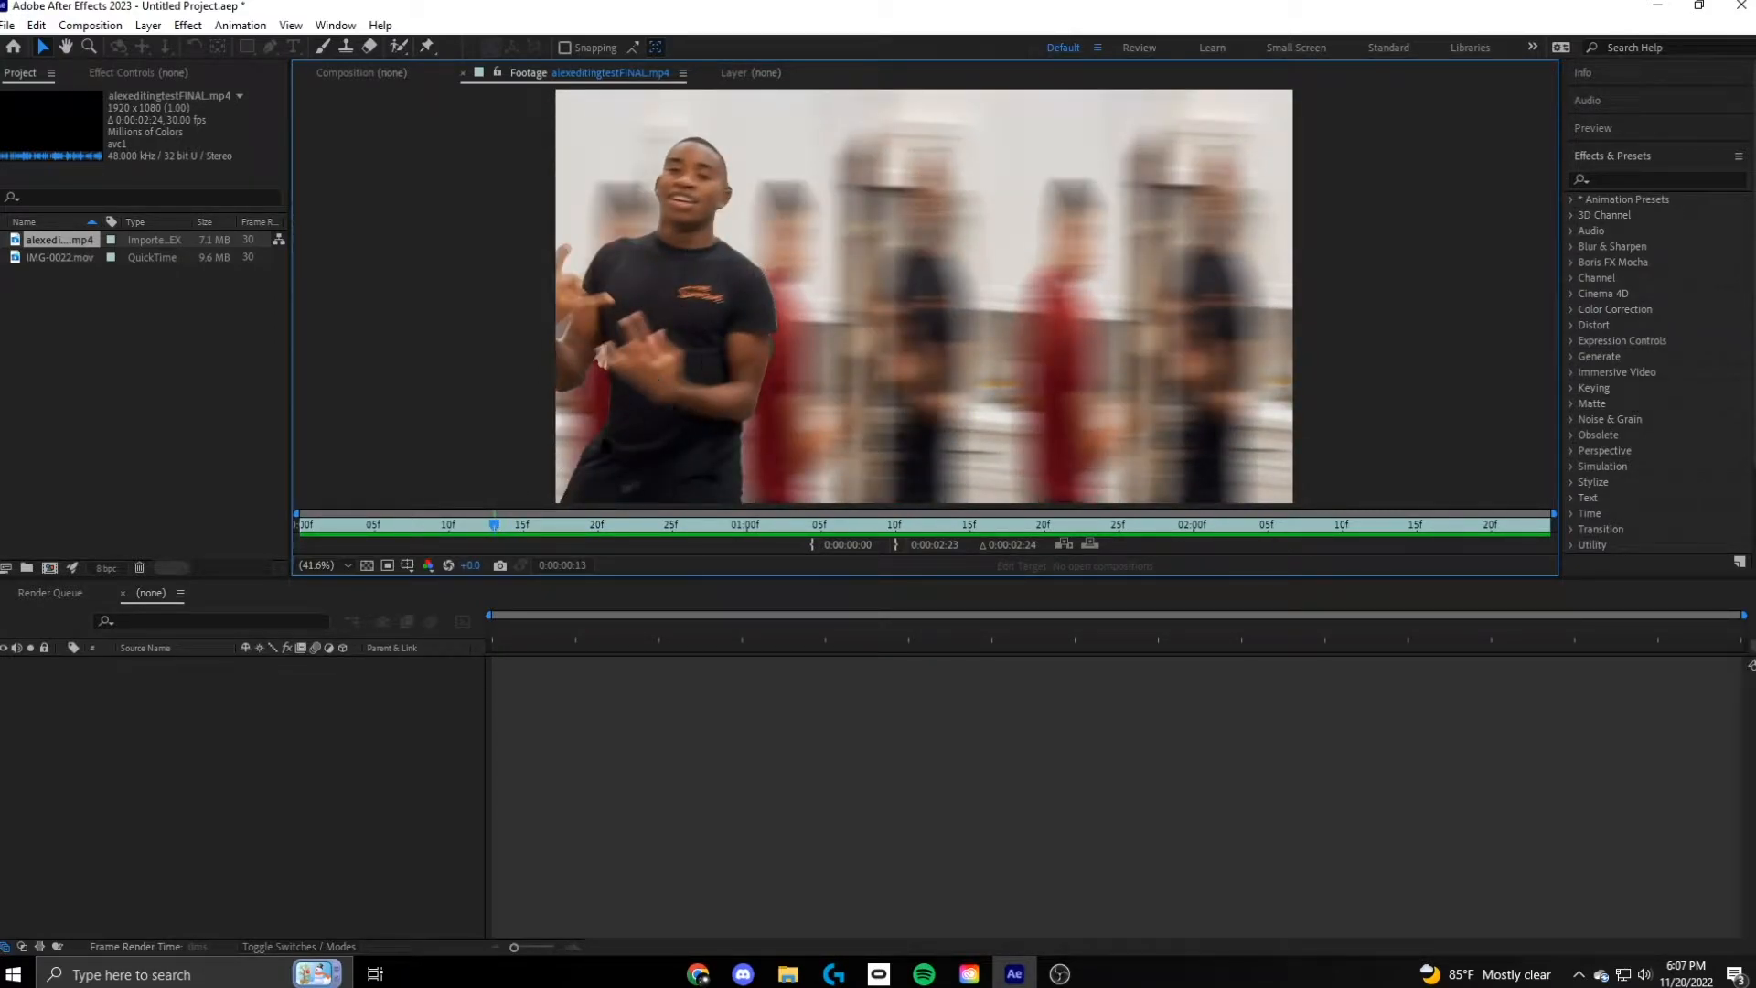
pyautogui.moveTo(509, 529); pyautogui.dragTo(599, 526)
# Trim the IMG-0022.mov footage to an in point of 0:00:00:07 and an out point of 0:00:00:26
pyautogui.doubleClick(56, 257)
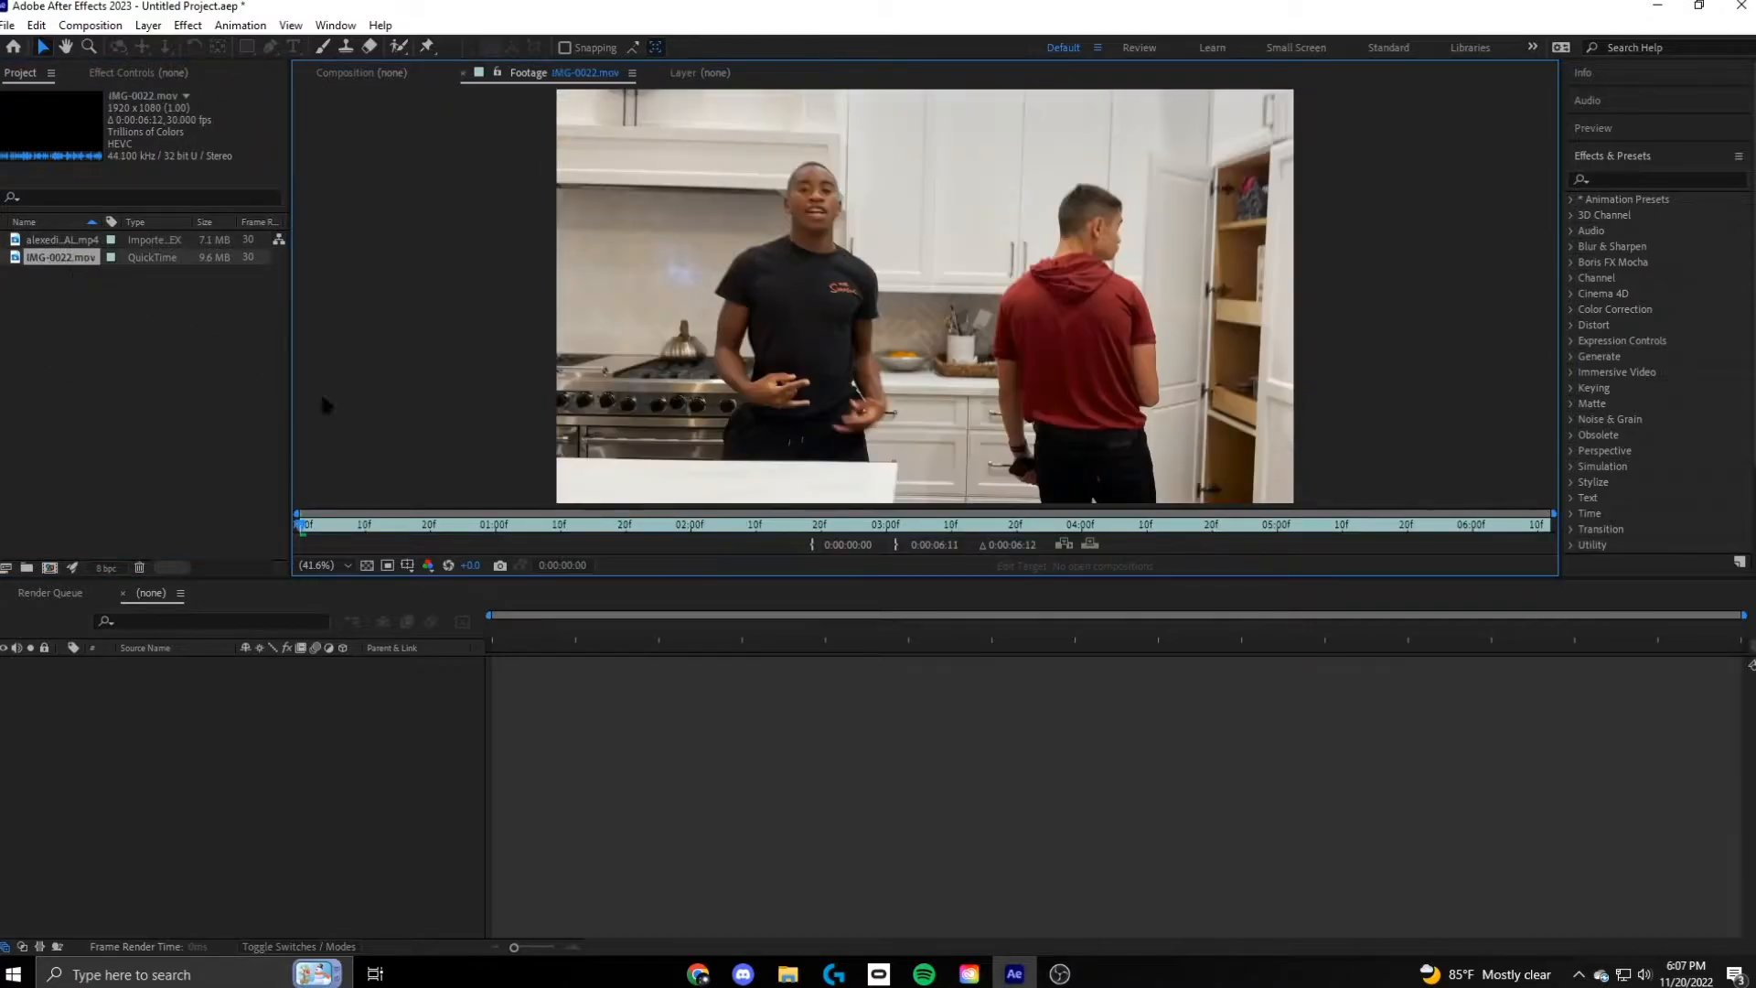
pyautogui.moveTo(297, 526); pyautogui.dragTo(348, 540)
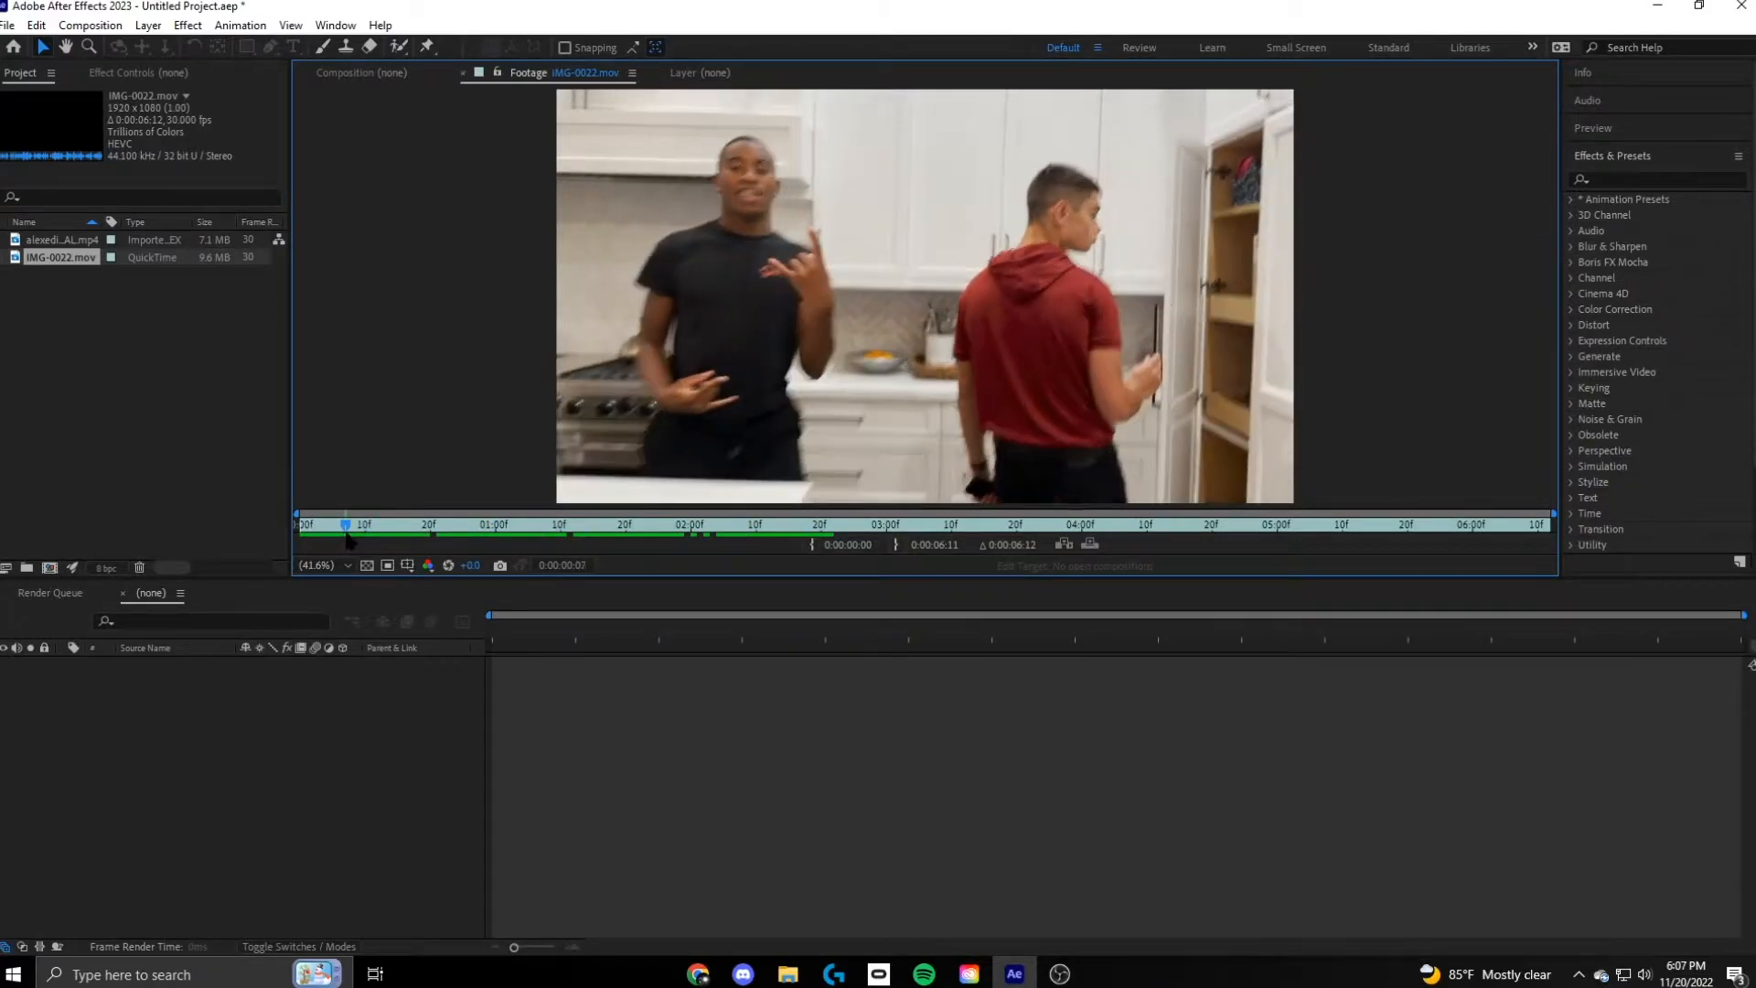
pyautogui.click(814, 546)
pyautogui.press('space')
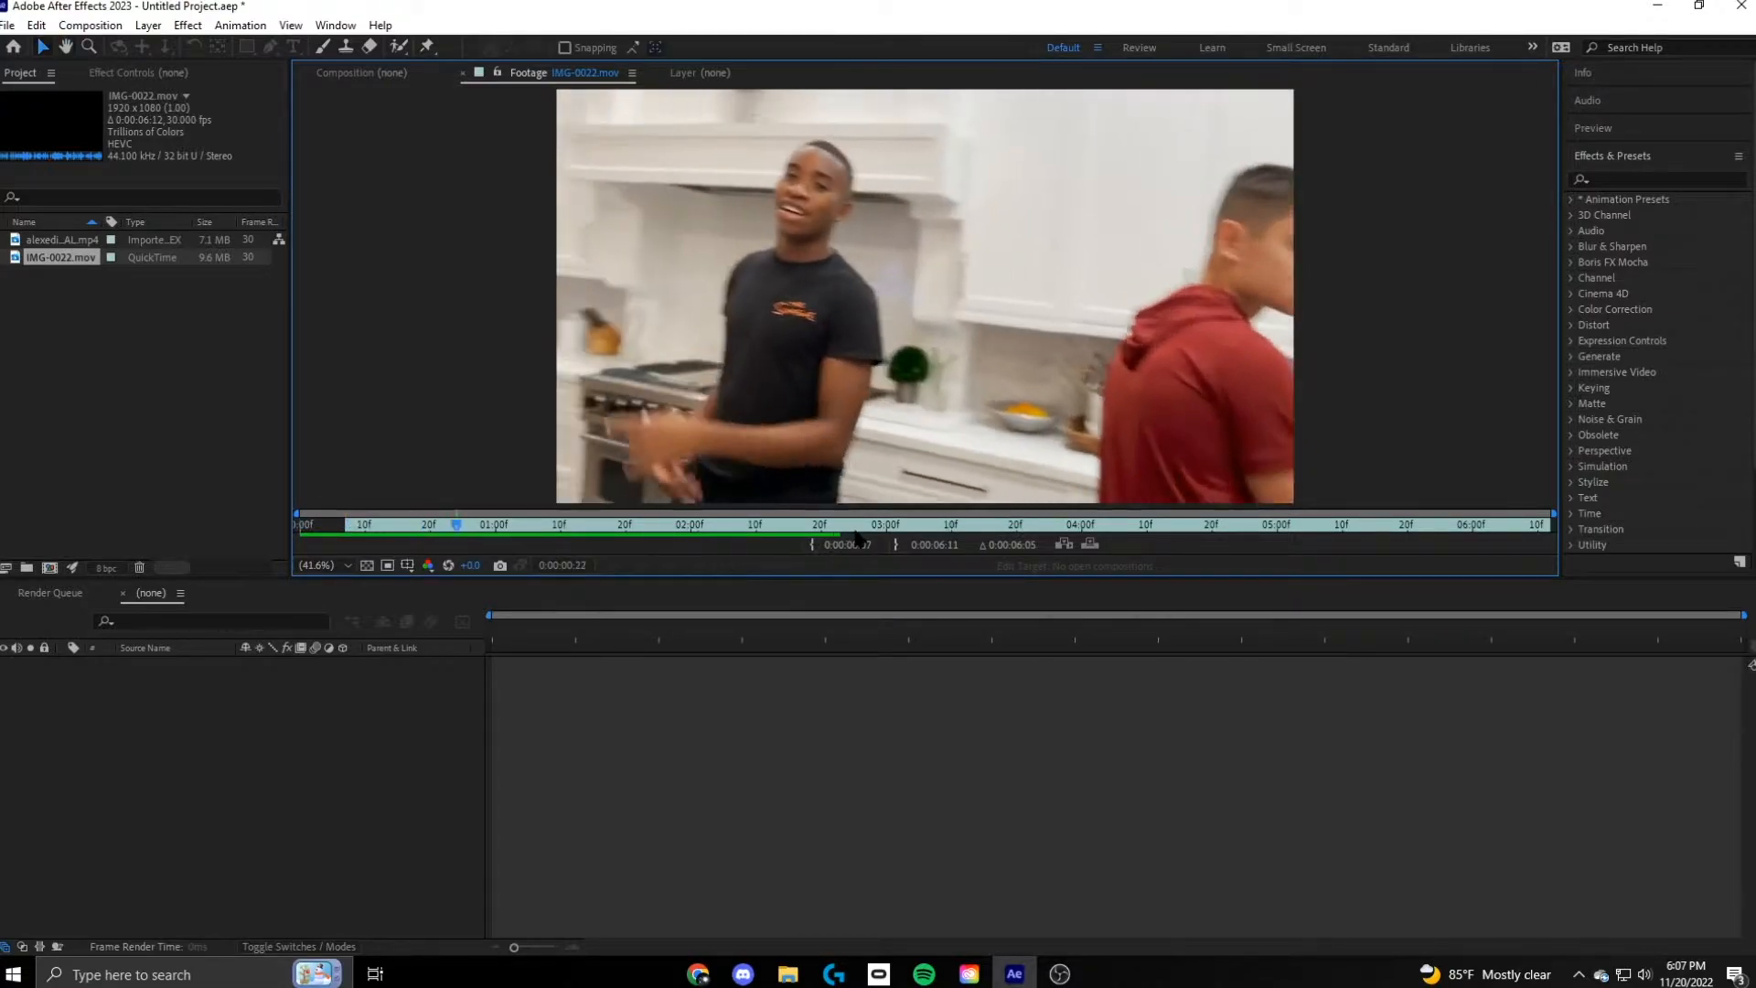
pyautogui.click(569, 528)
pyautogui.moveTo(569, 529); pyautogui.dragTo(472, 539)
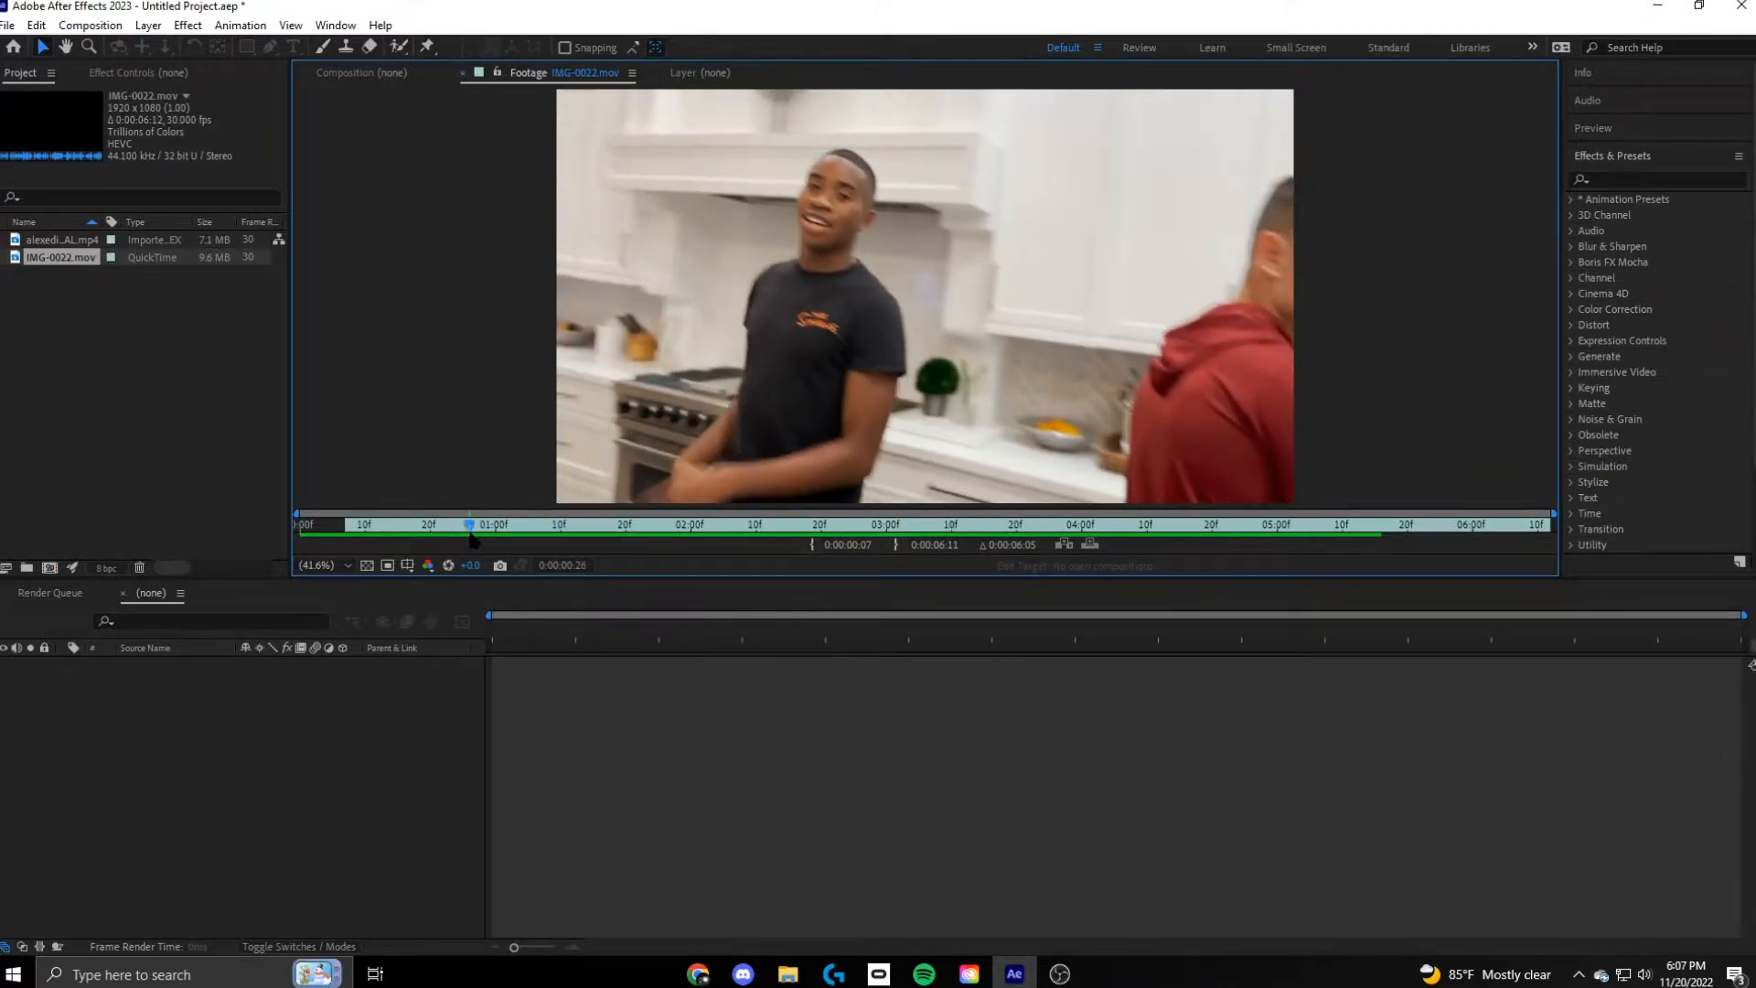
pyautogui.click(896, 545)
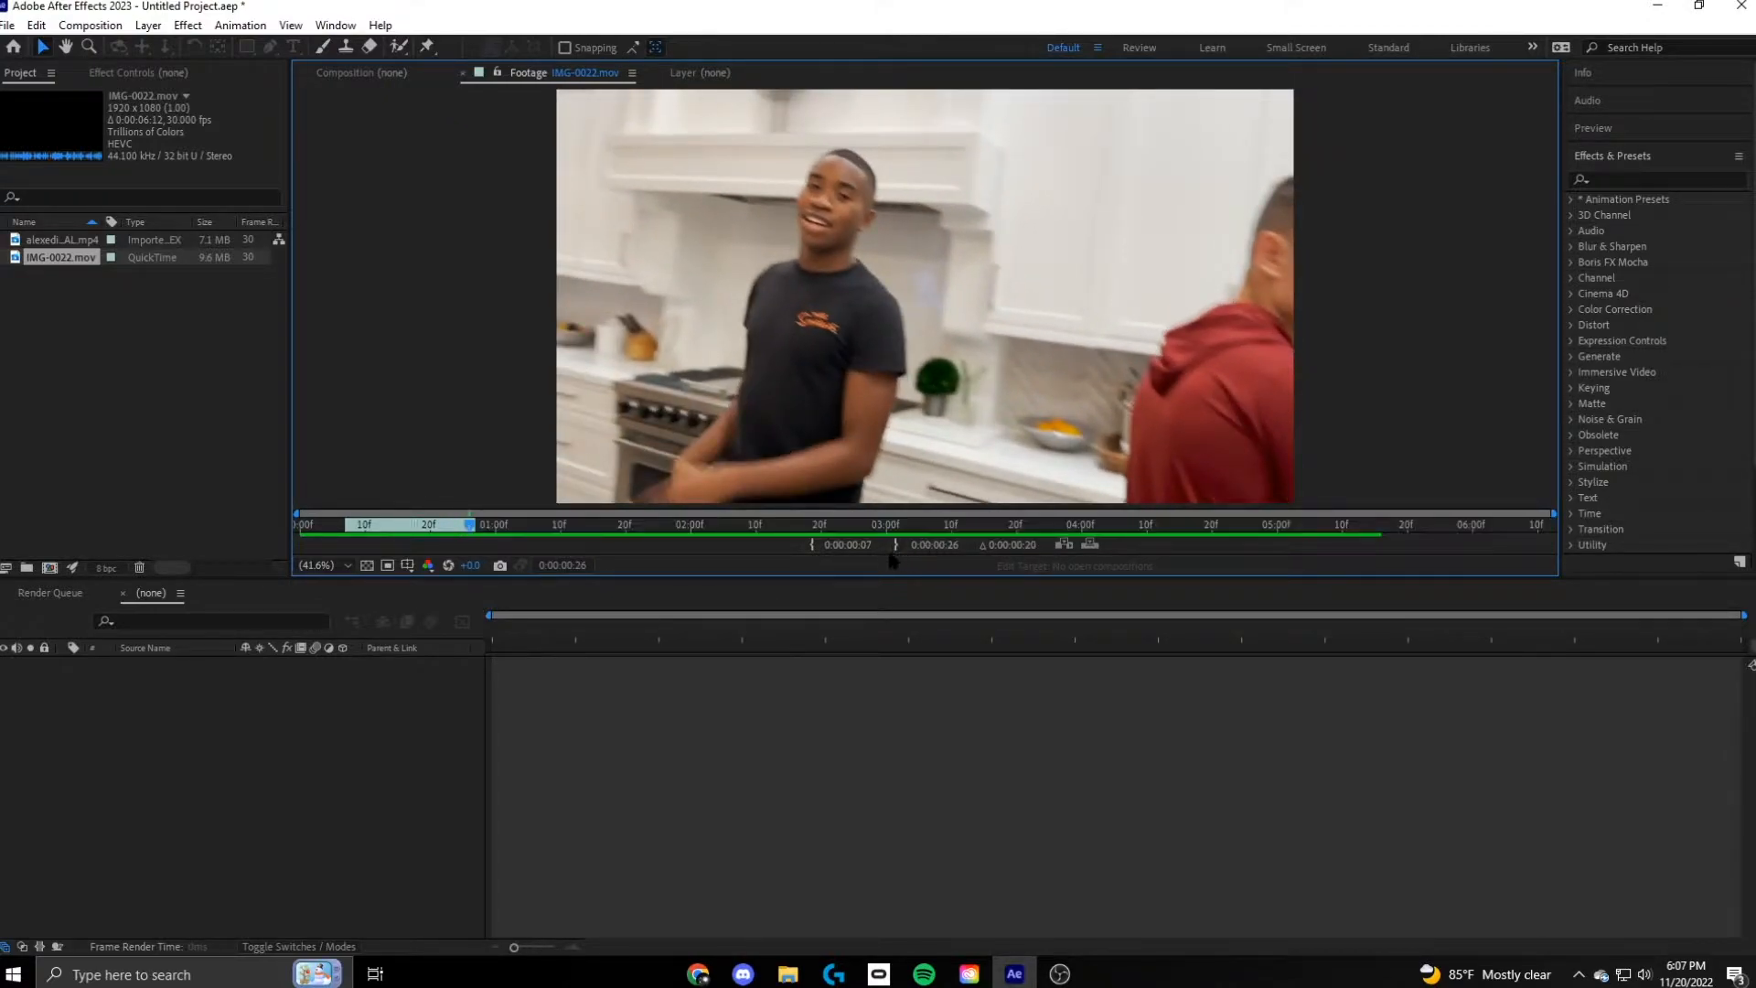
# Create a composition from the trimmed IMG-0022.mov, preview it and return to its first frame
pyautogui.moveTo(73, 262); pyautogui.dragTo(629, 754)
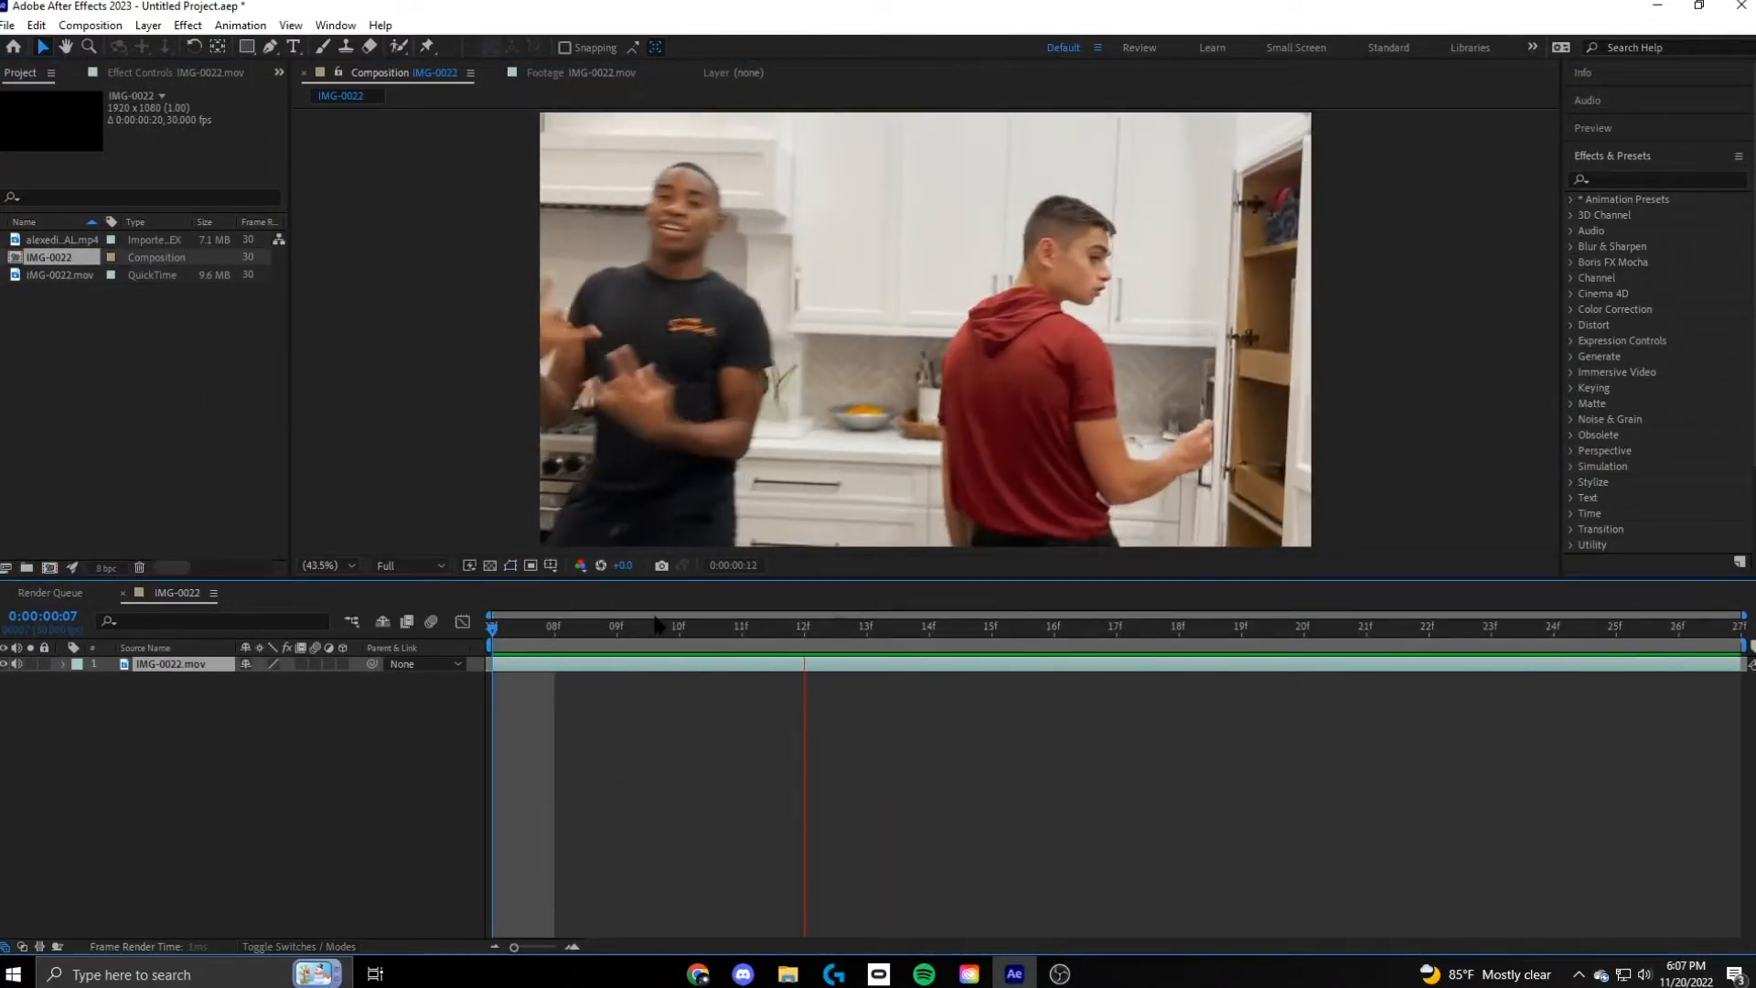
pyautogui.press('space')
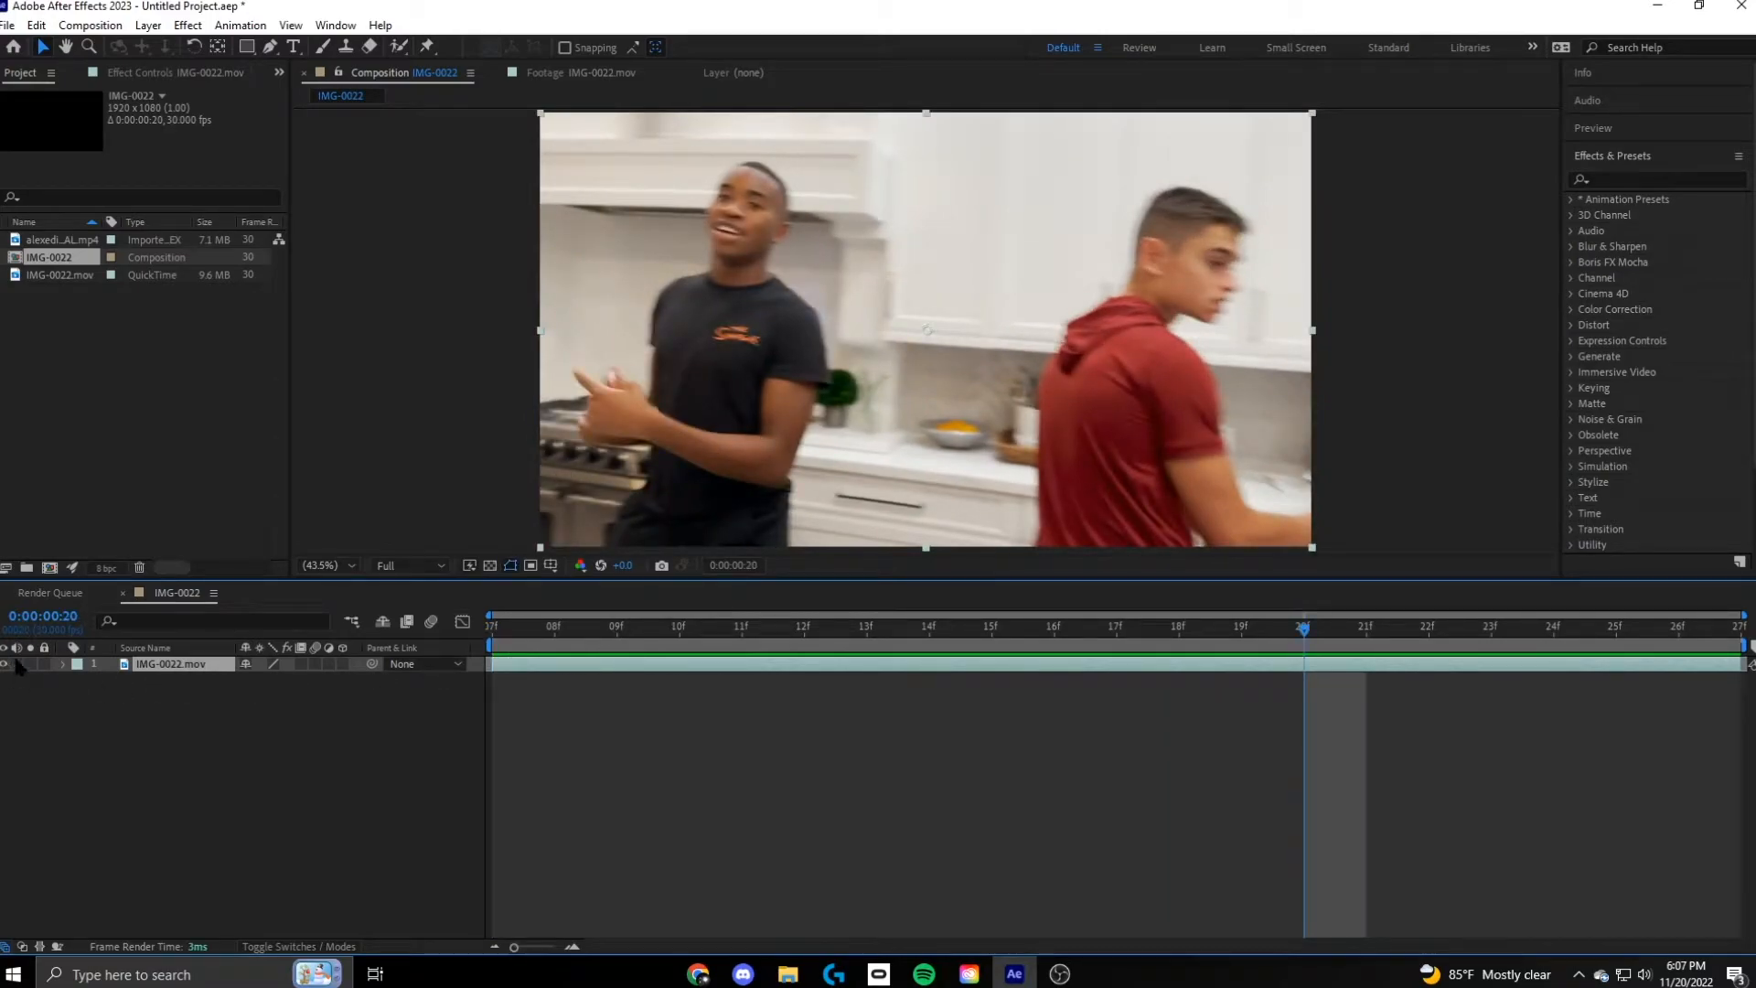
pyautogui.press('Home')
pyautogui.moveTo(447, 631); pyautogui.dragTo(492, 649)
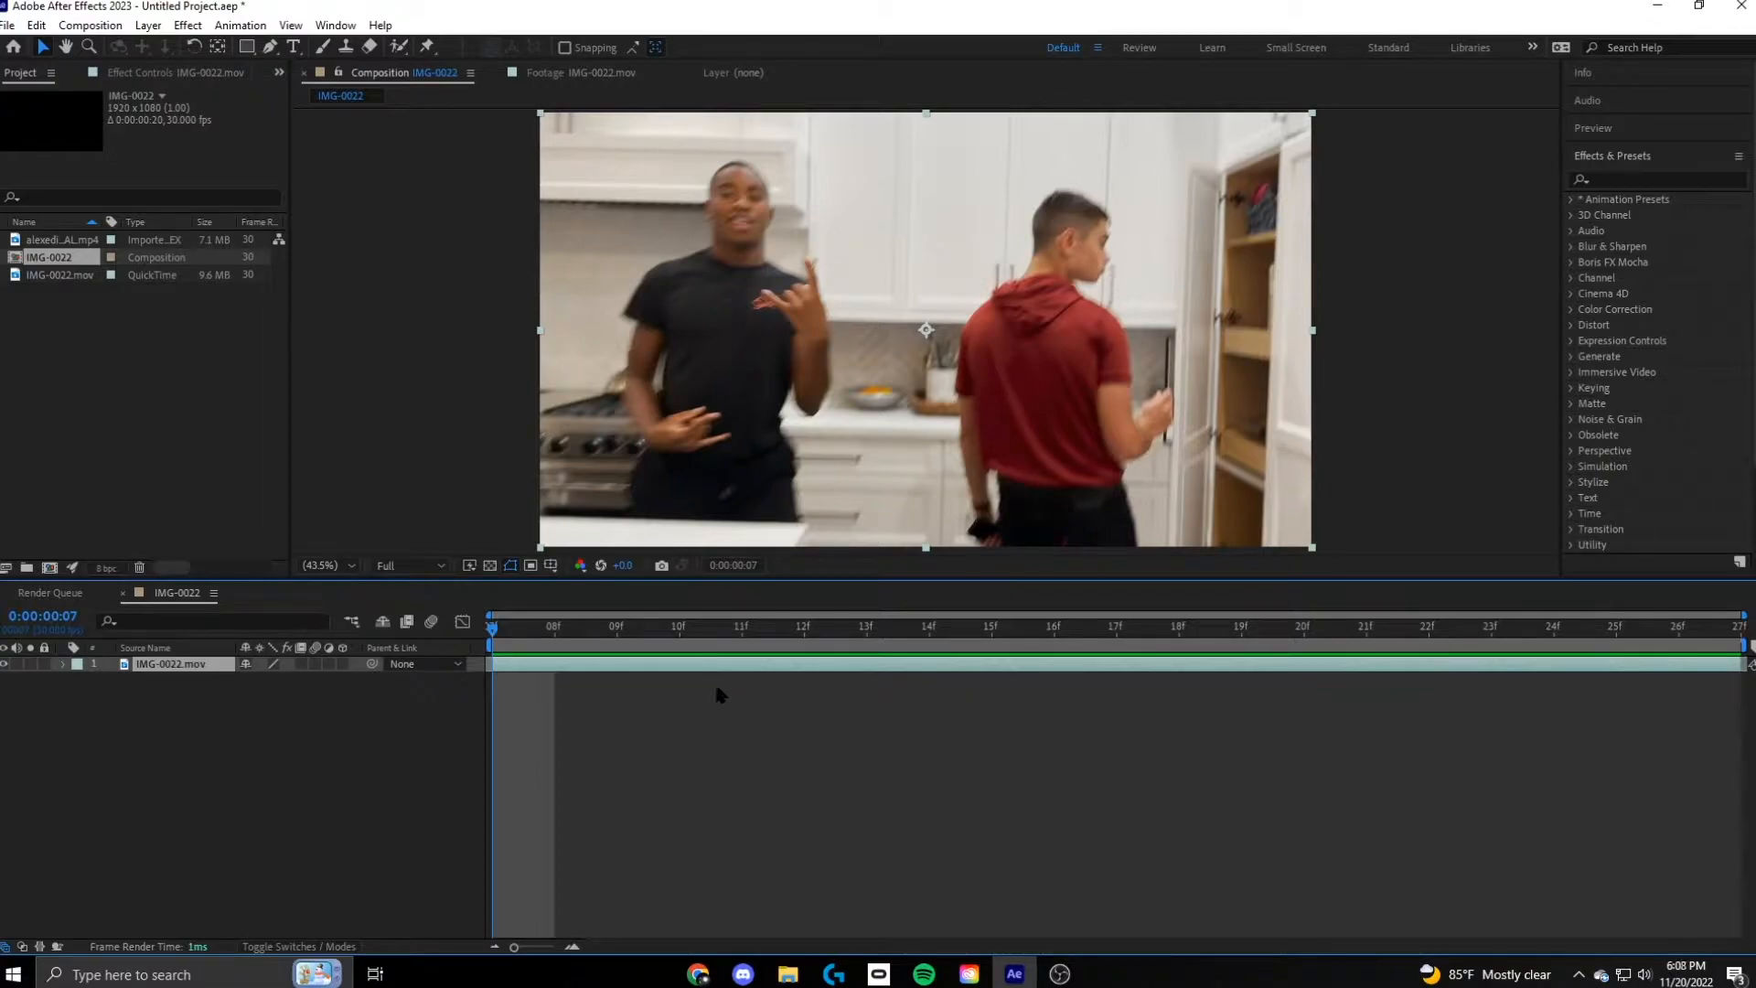
# Open the IMG-0022.mov layer and paint the man in the black shirt as foreground with the Roto Brush
pyautogui.click(1633, 179)
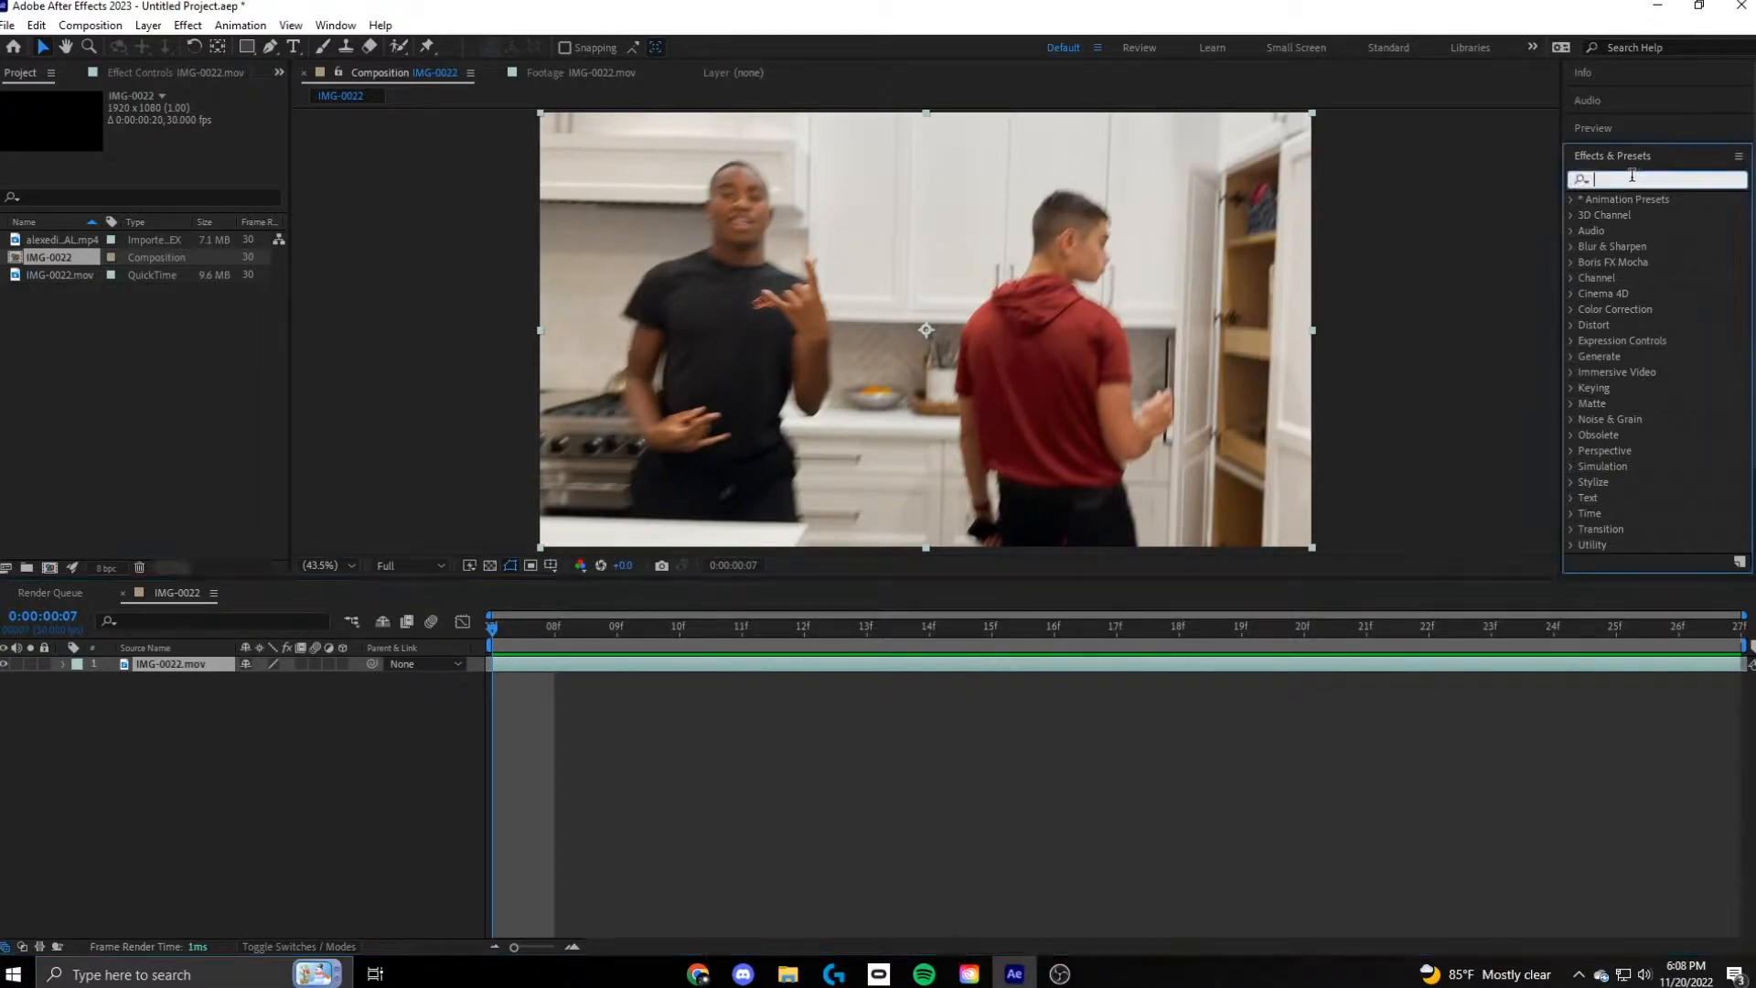
pyautogui.click(677, 664)
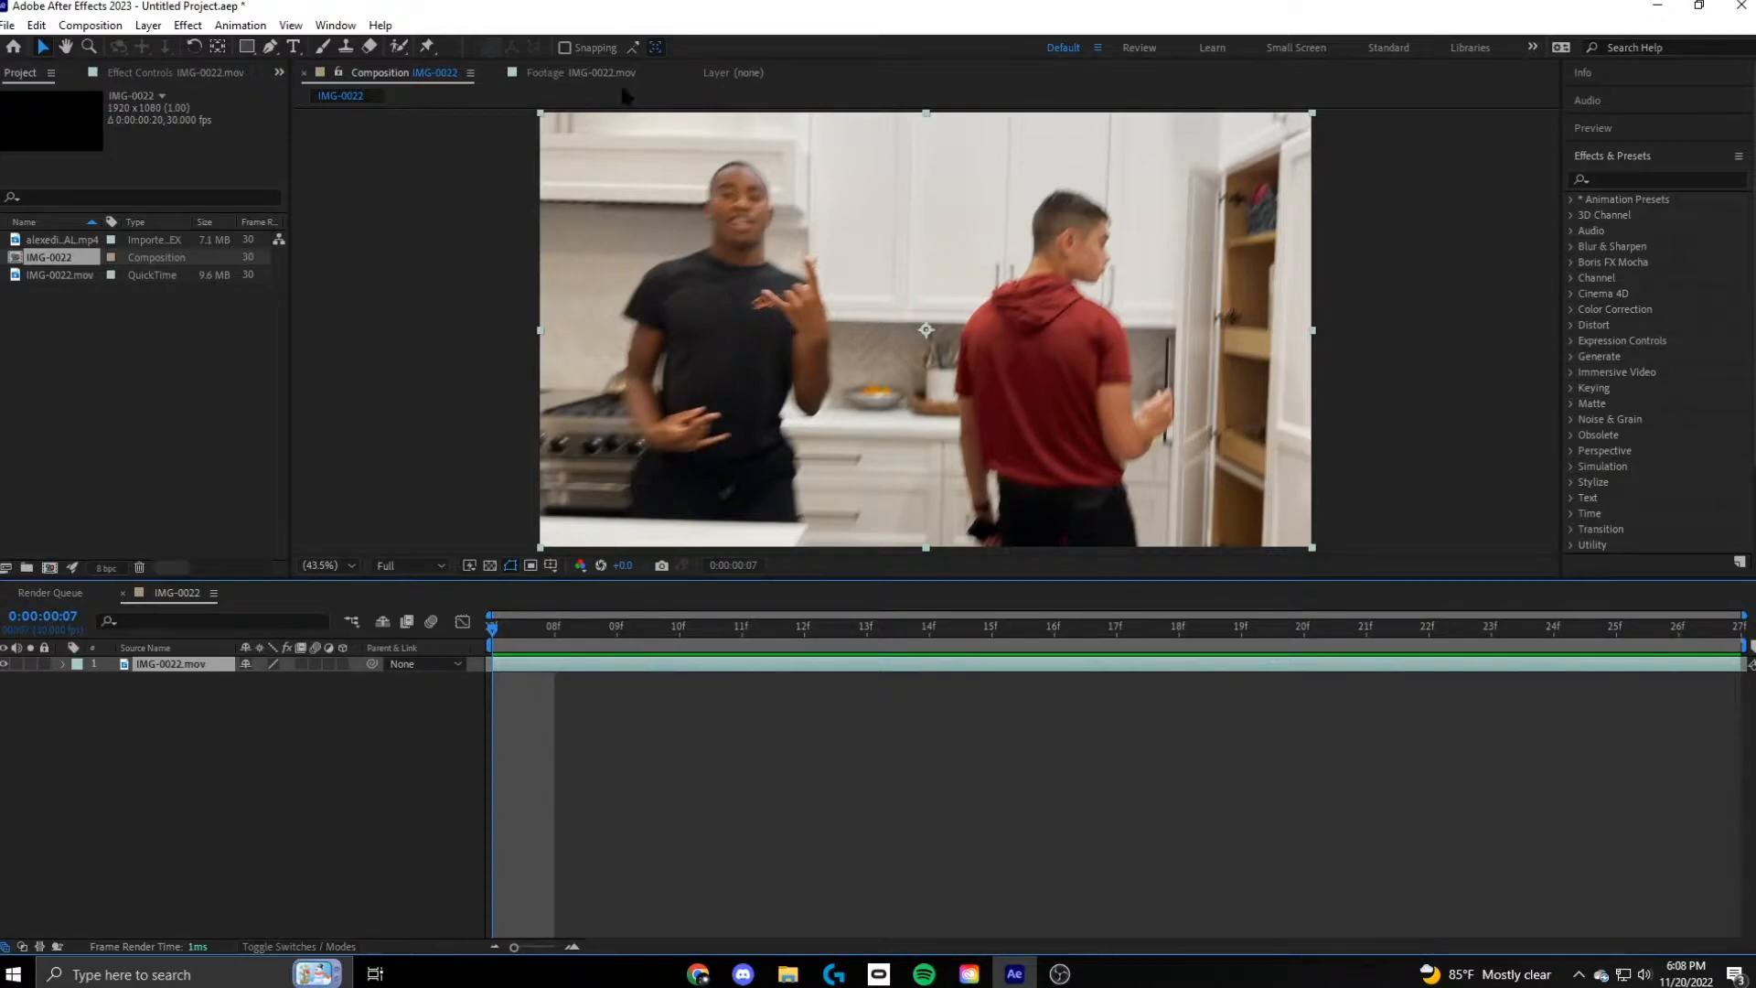
pyautogui.doubleClick(600, 672)
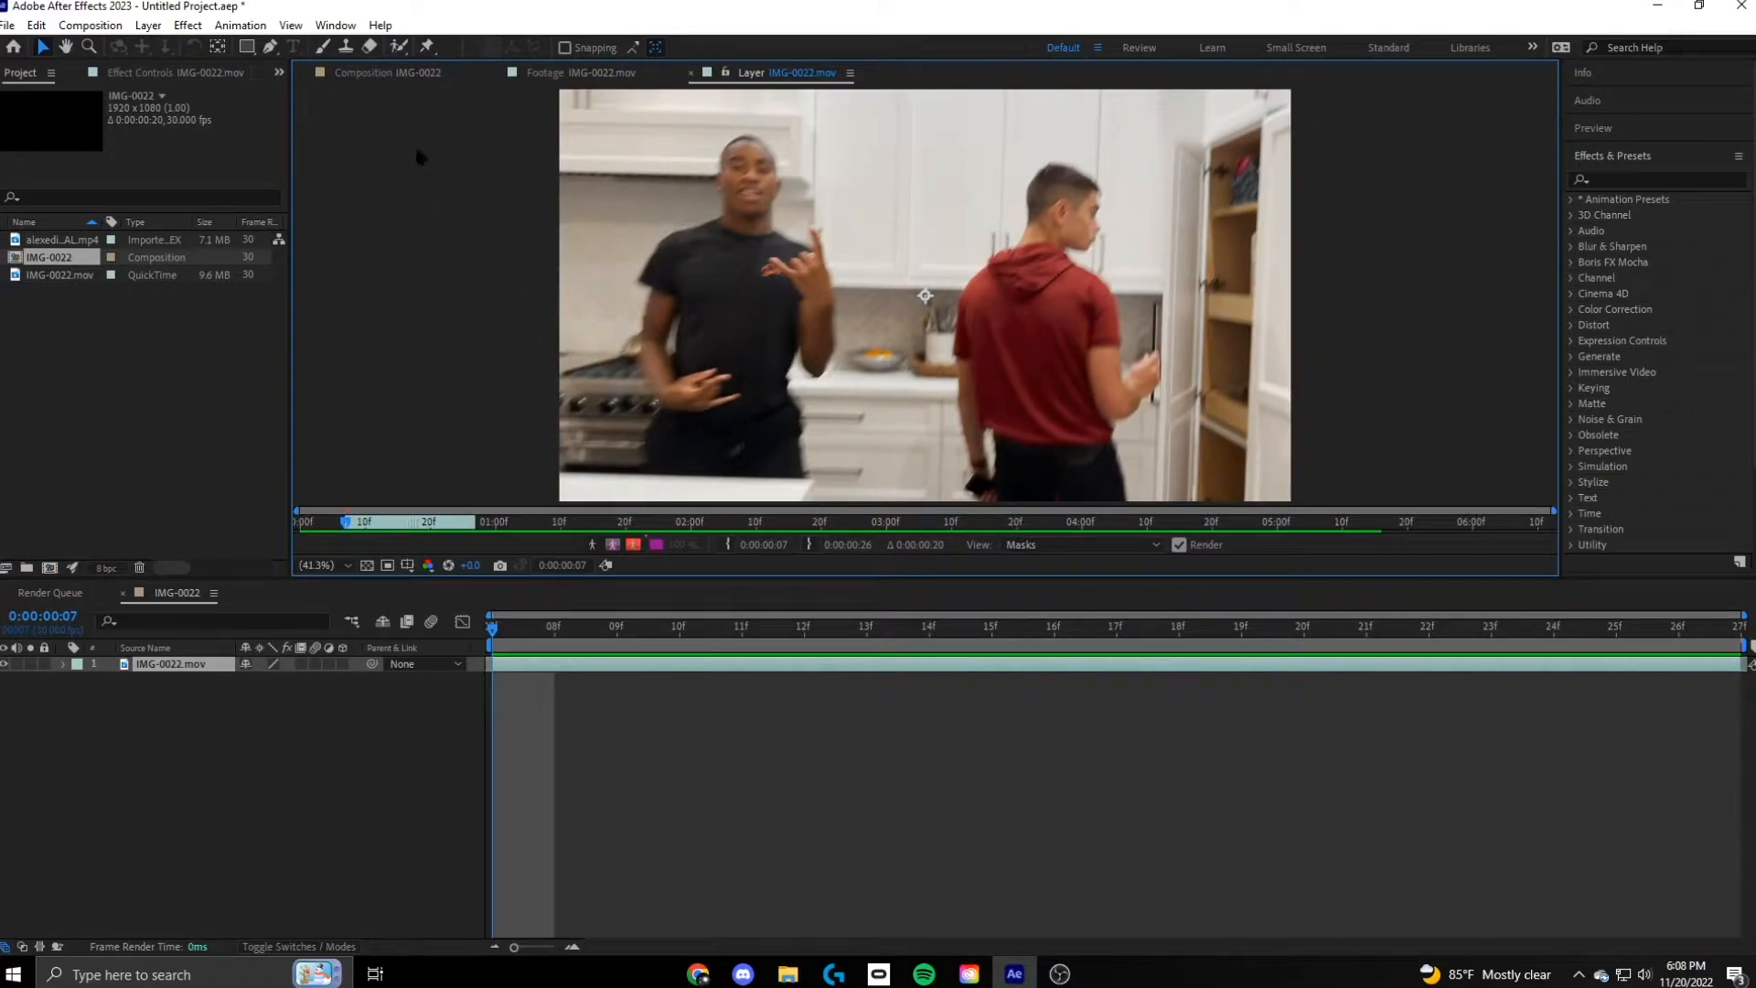
pyautogui.click(399, 46)
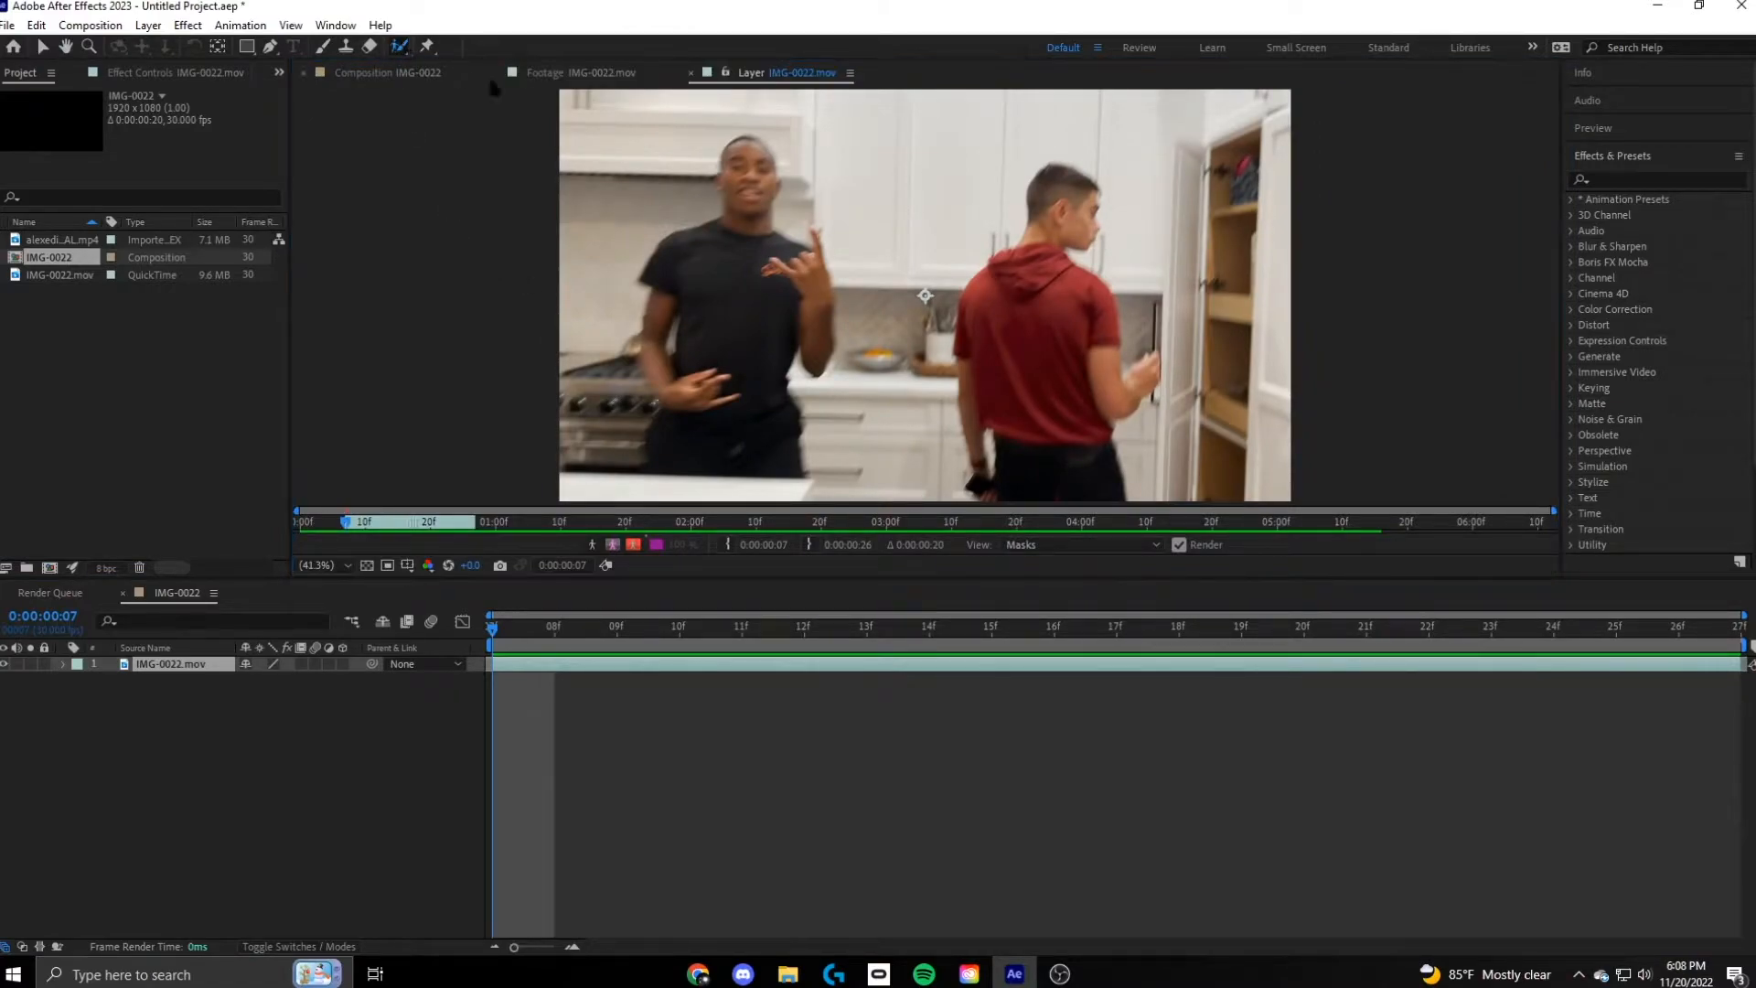
pyautogui.moveTo(790, 468)
pyautogui.mouseDown()
pyautogui.moveTo(777, 384)
pyautogui.moveTo(796, 334)
pyautogui.mouseUp()
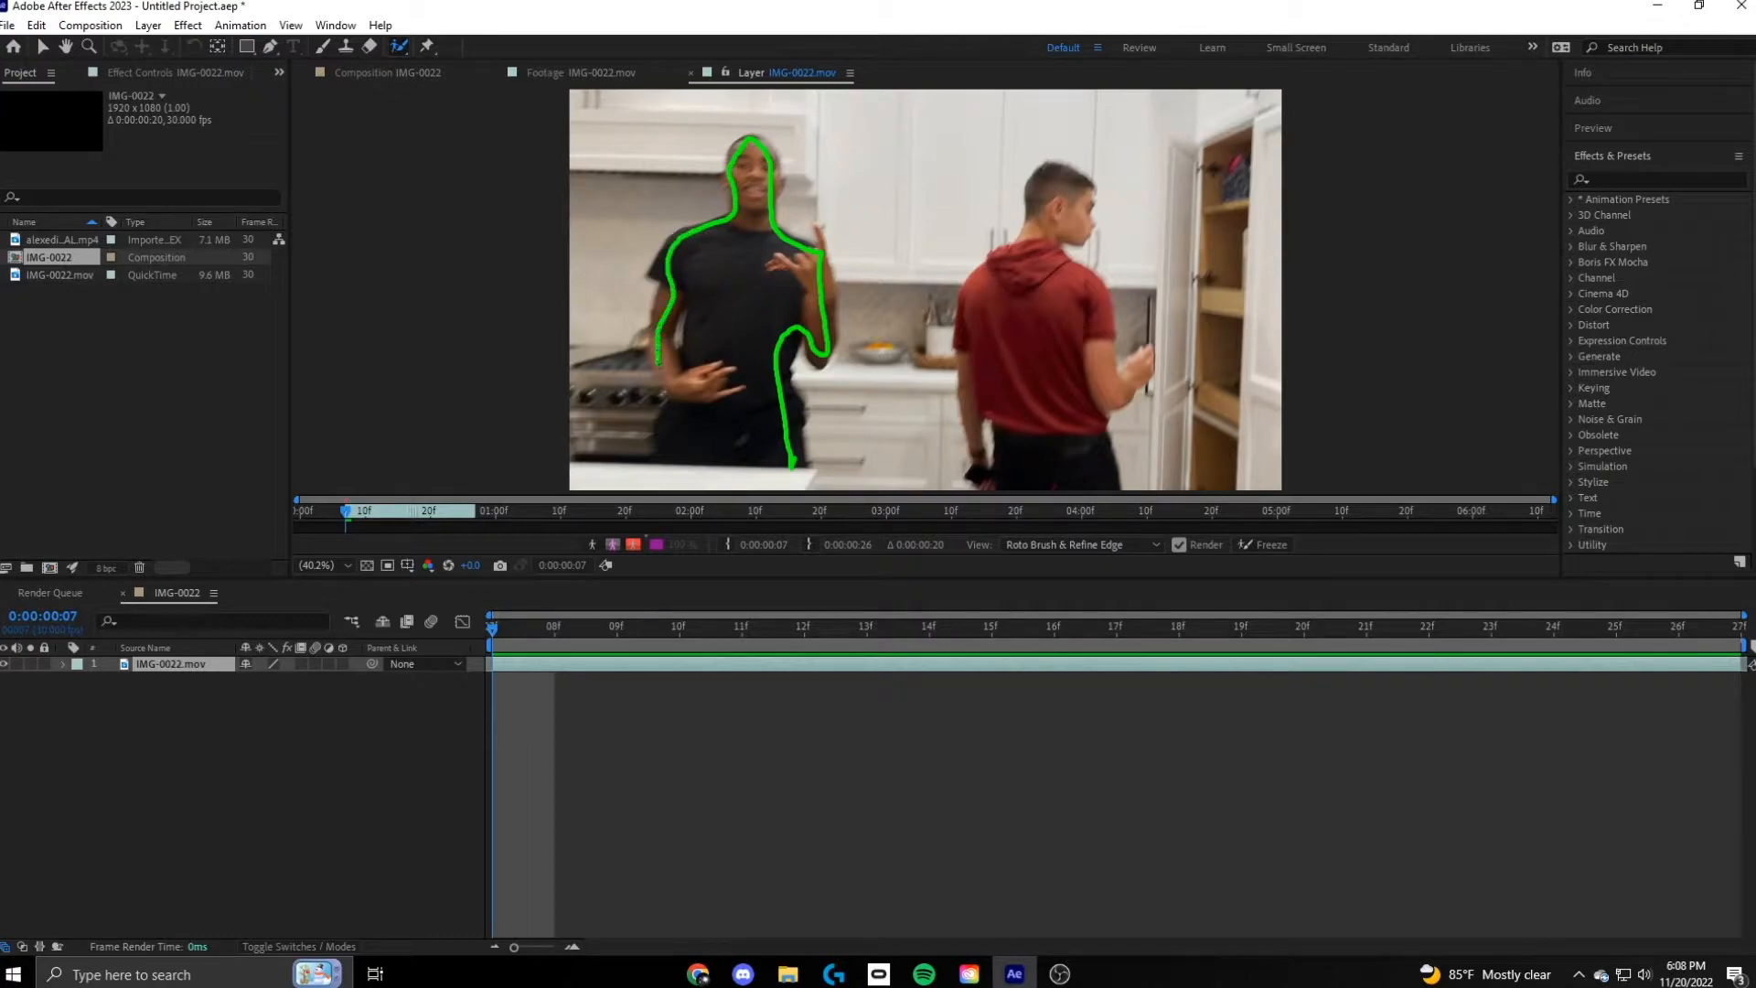
pyautogui.moveTo(669, 454); pyautogui.dragTo(776, 470)
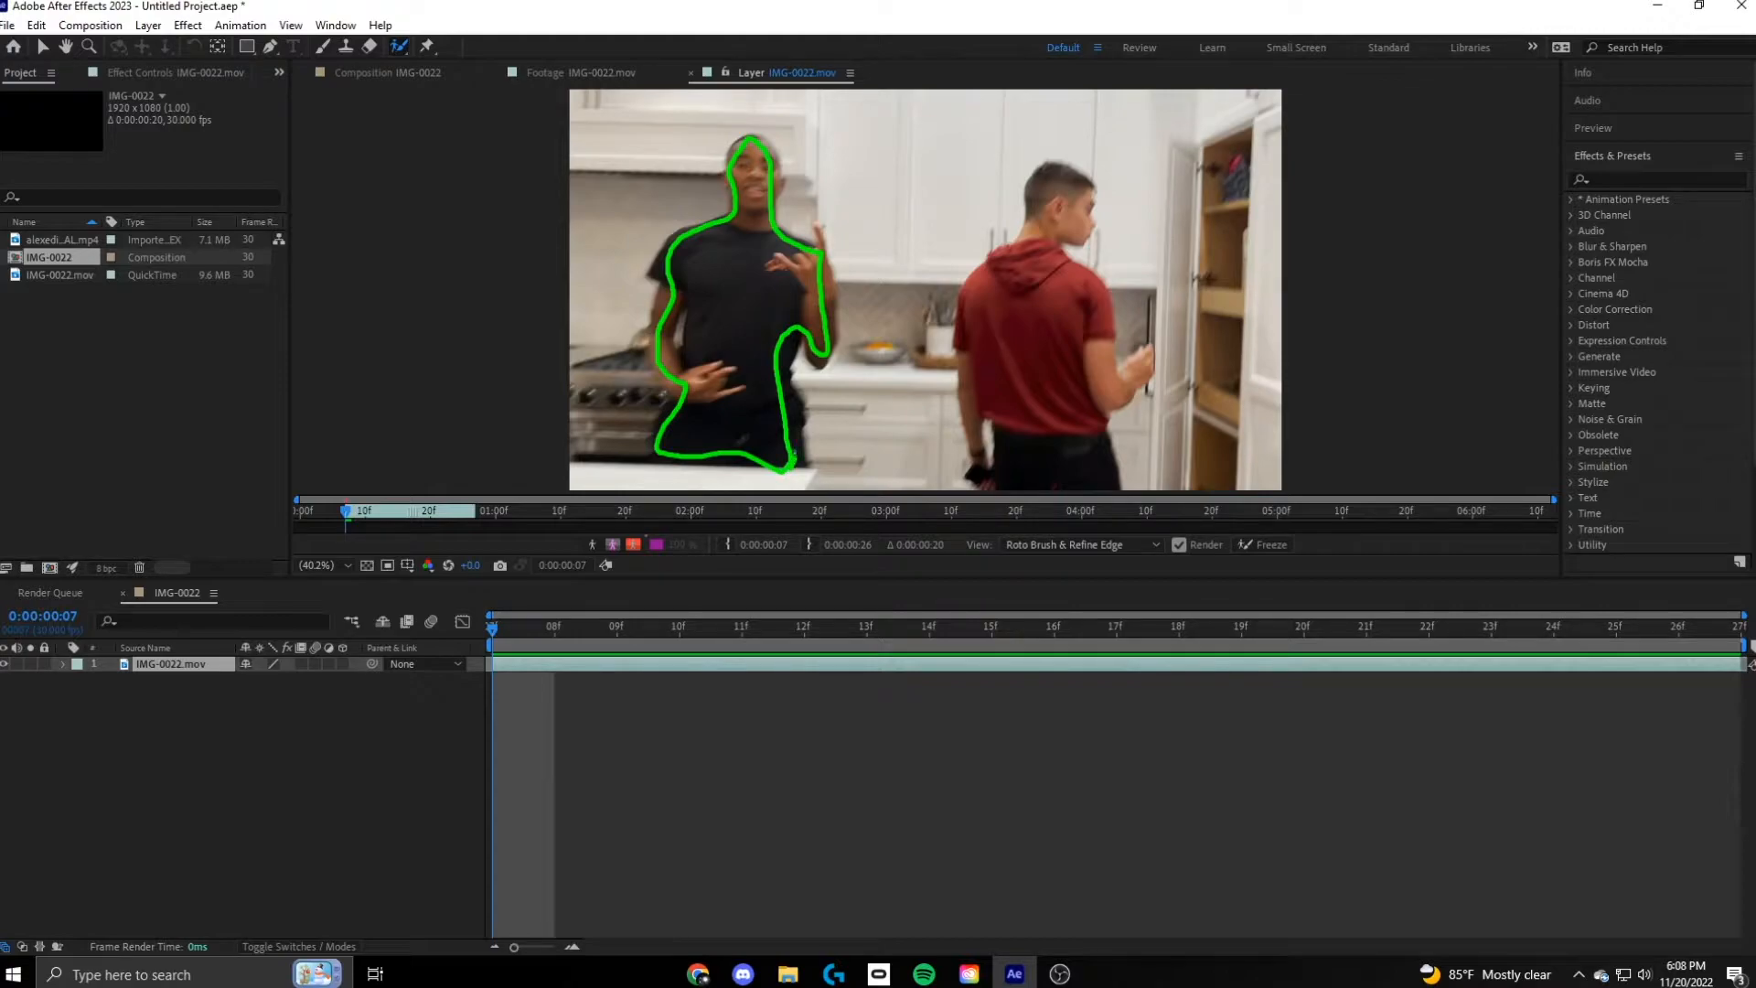
# Refine the Roto Brush selection around the man, subtracting the stove and counter areas beside and below him
pyautogui.moveTo(788, 322); pyautogui.dragTo(821, 232)
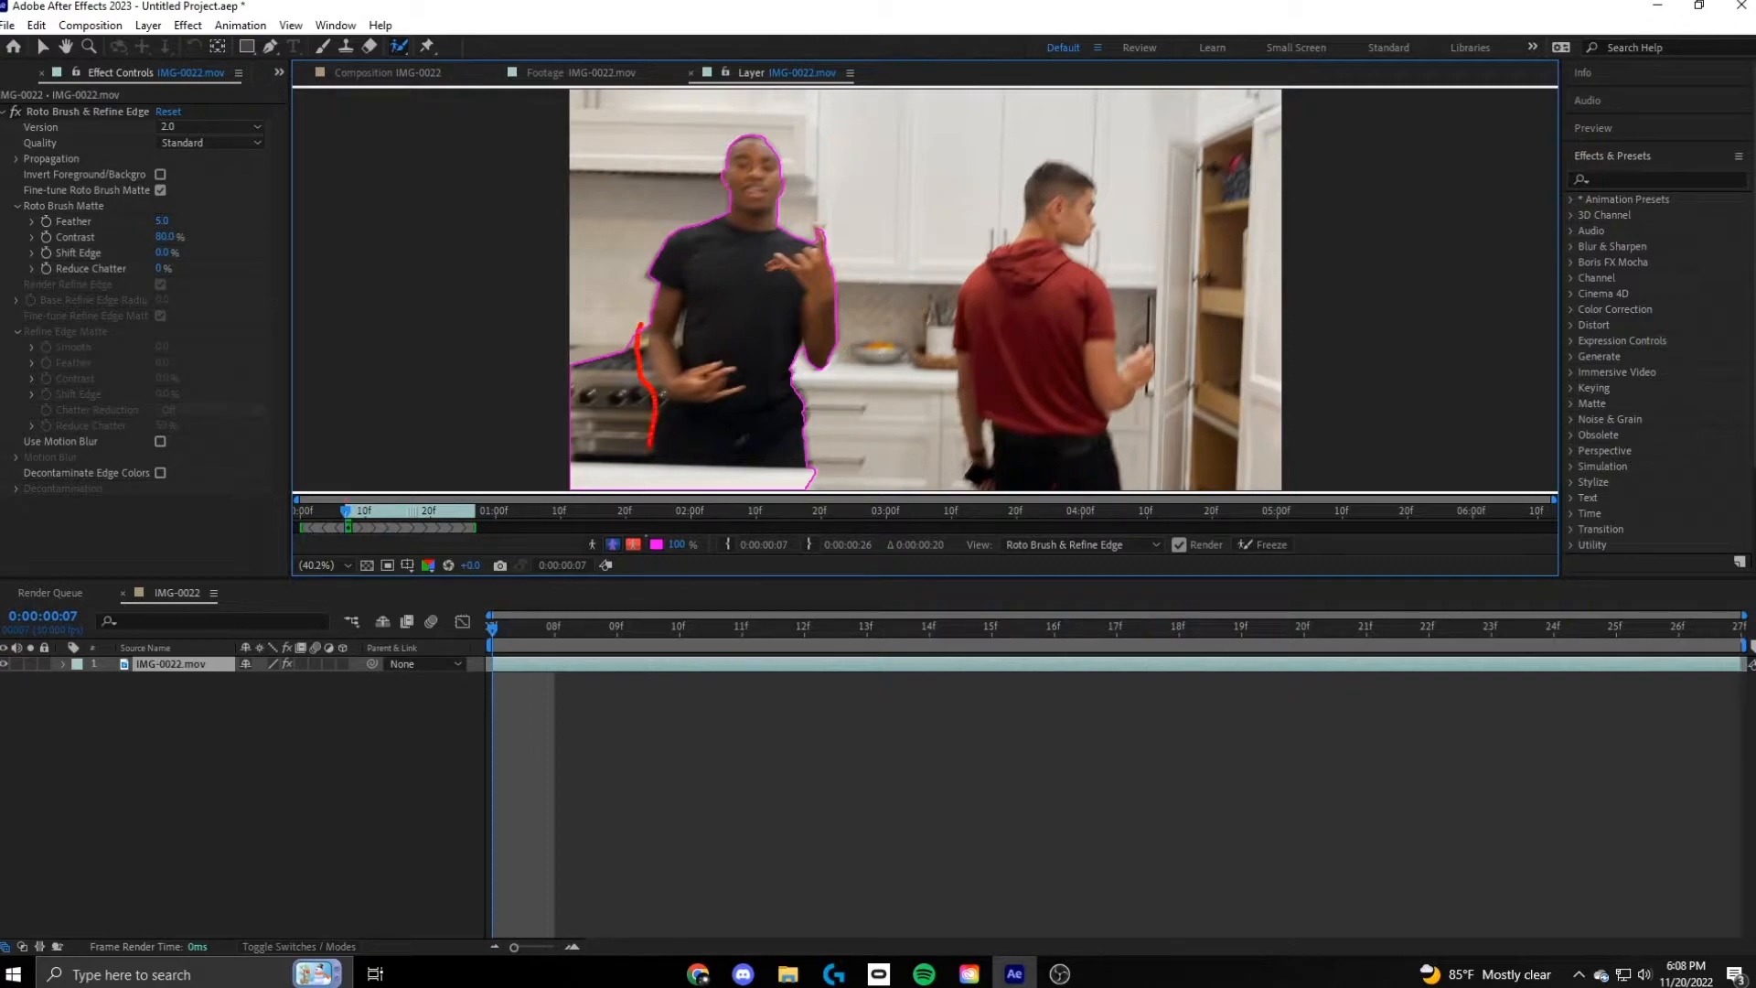
pyautogui.moveTo(652, 467); pyautogui.dragTo(825, 469)
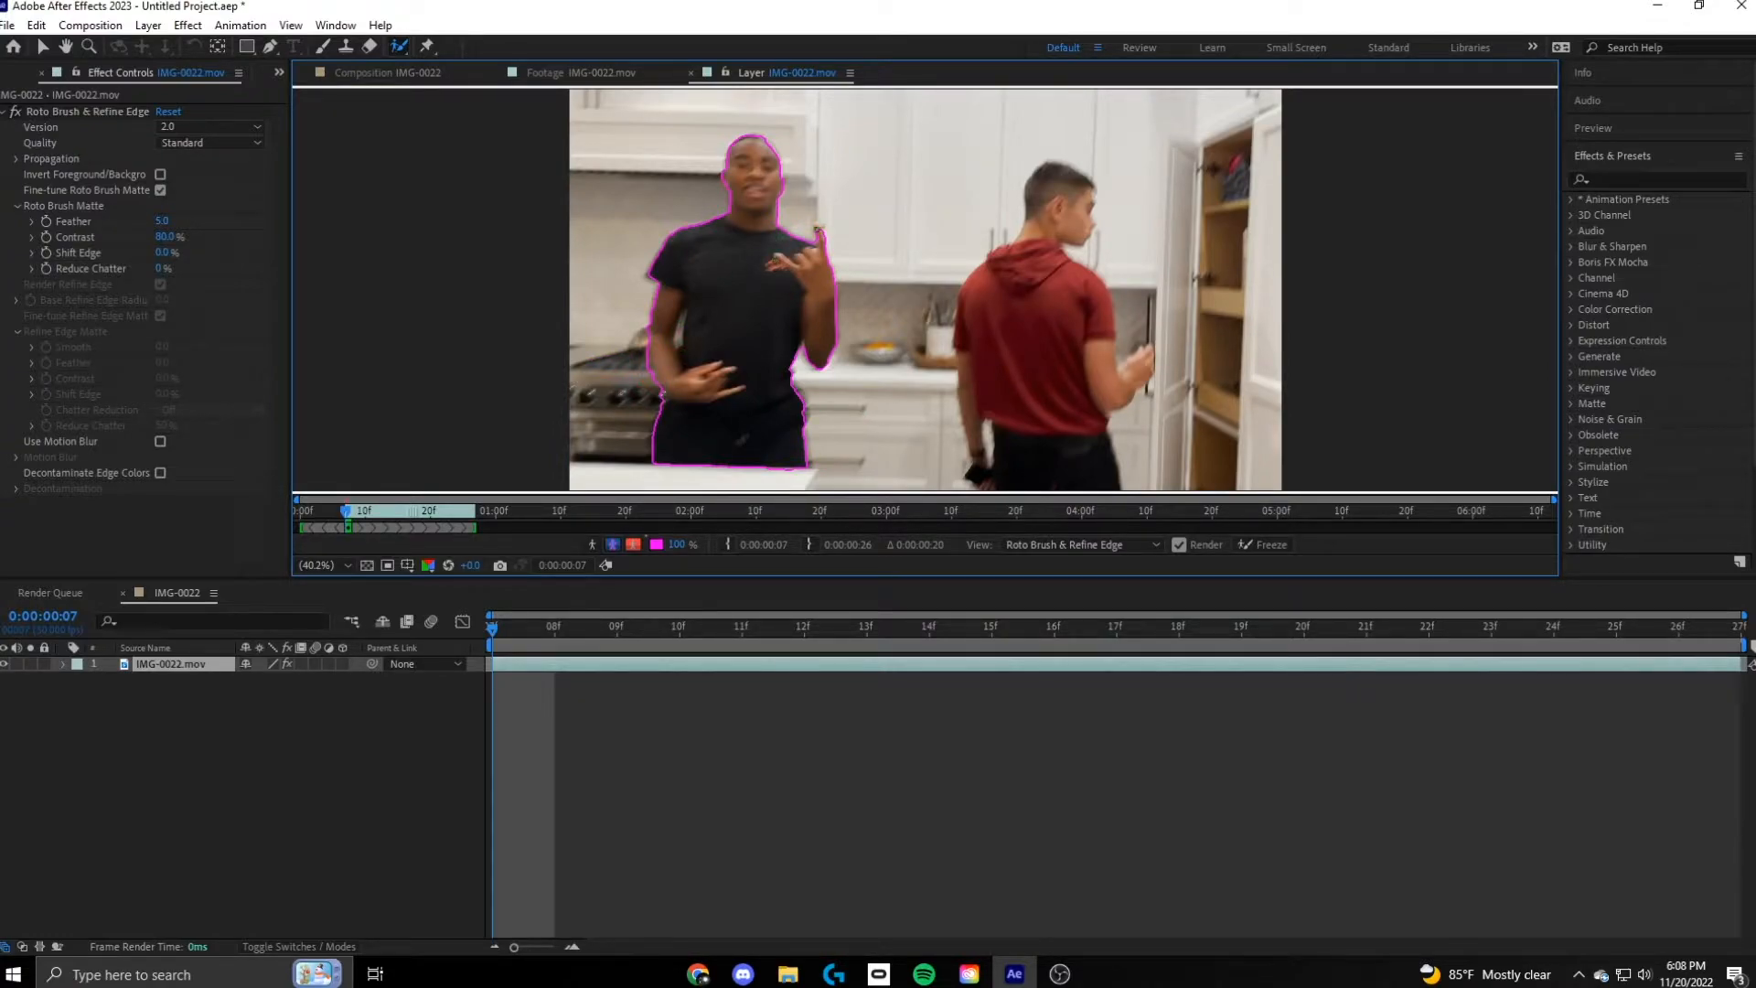
pyautogui.scroll(10, 817, 229)
pyautogui.scroll(-6, 856, 182)
pyautogui.click(811, 108)
pyautogui.scroll(-2, 863, 352)
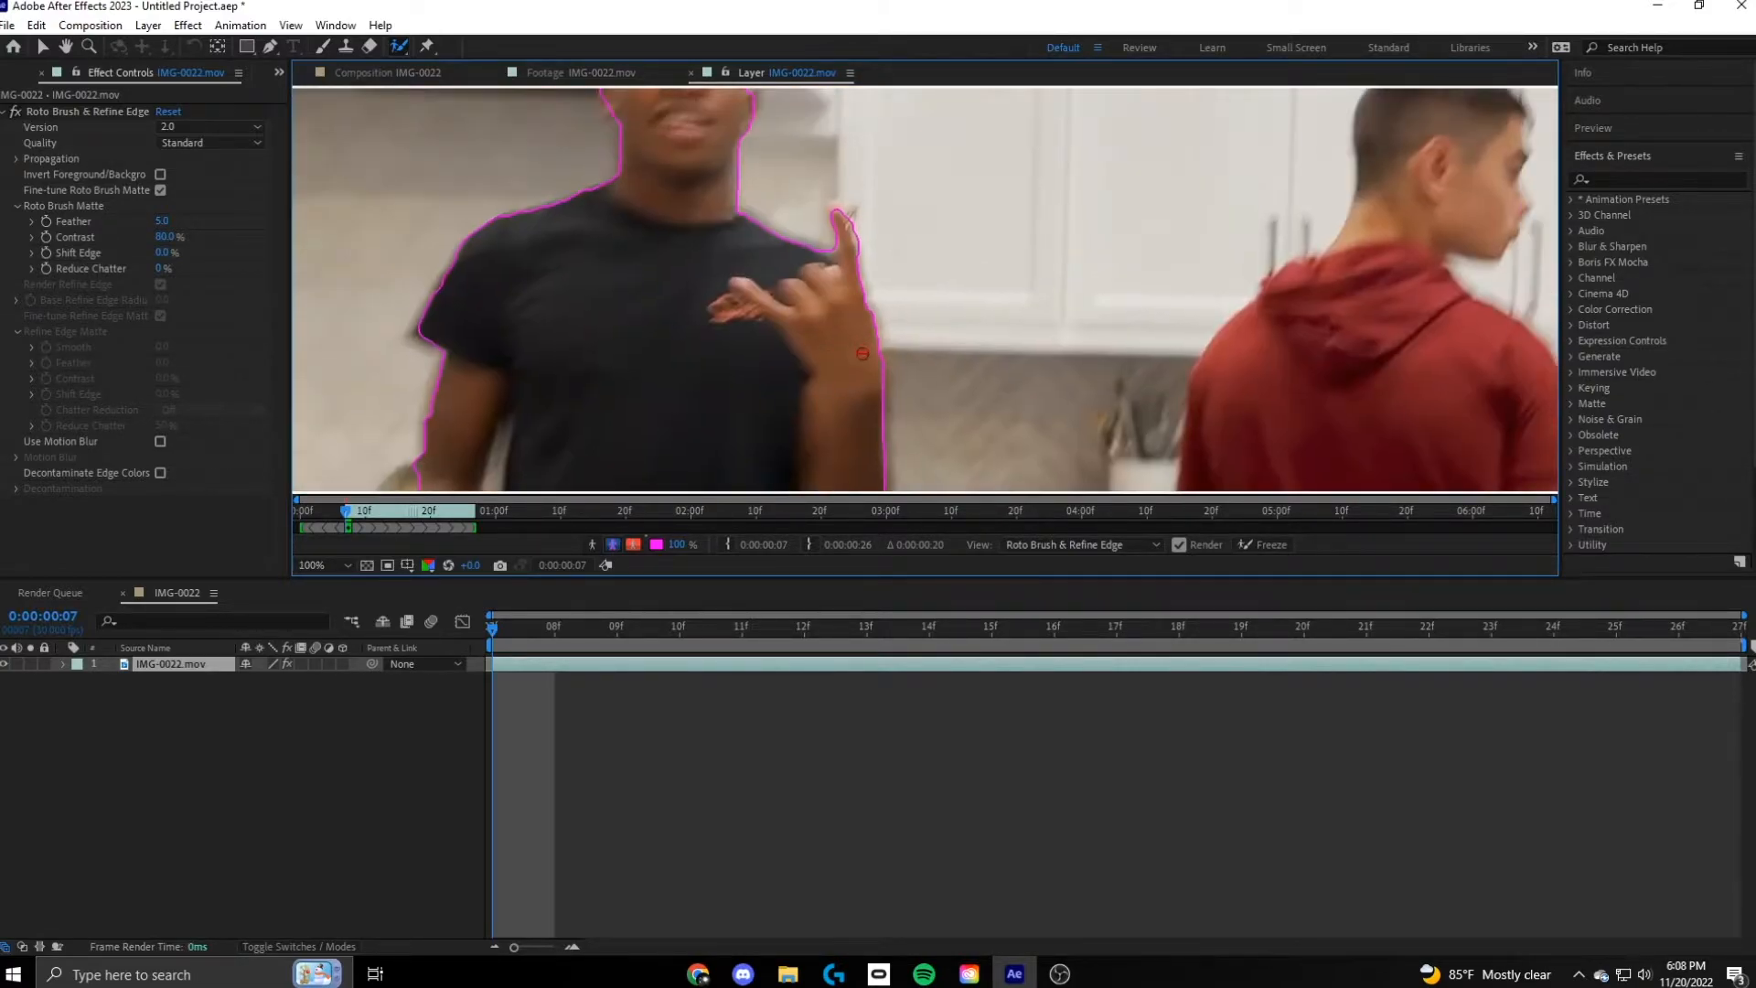
pyautogui.scroll(-1, 863, 352)
pyautogui.click(345, 565)
pyautogui.click(325, 603)
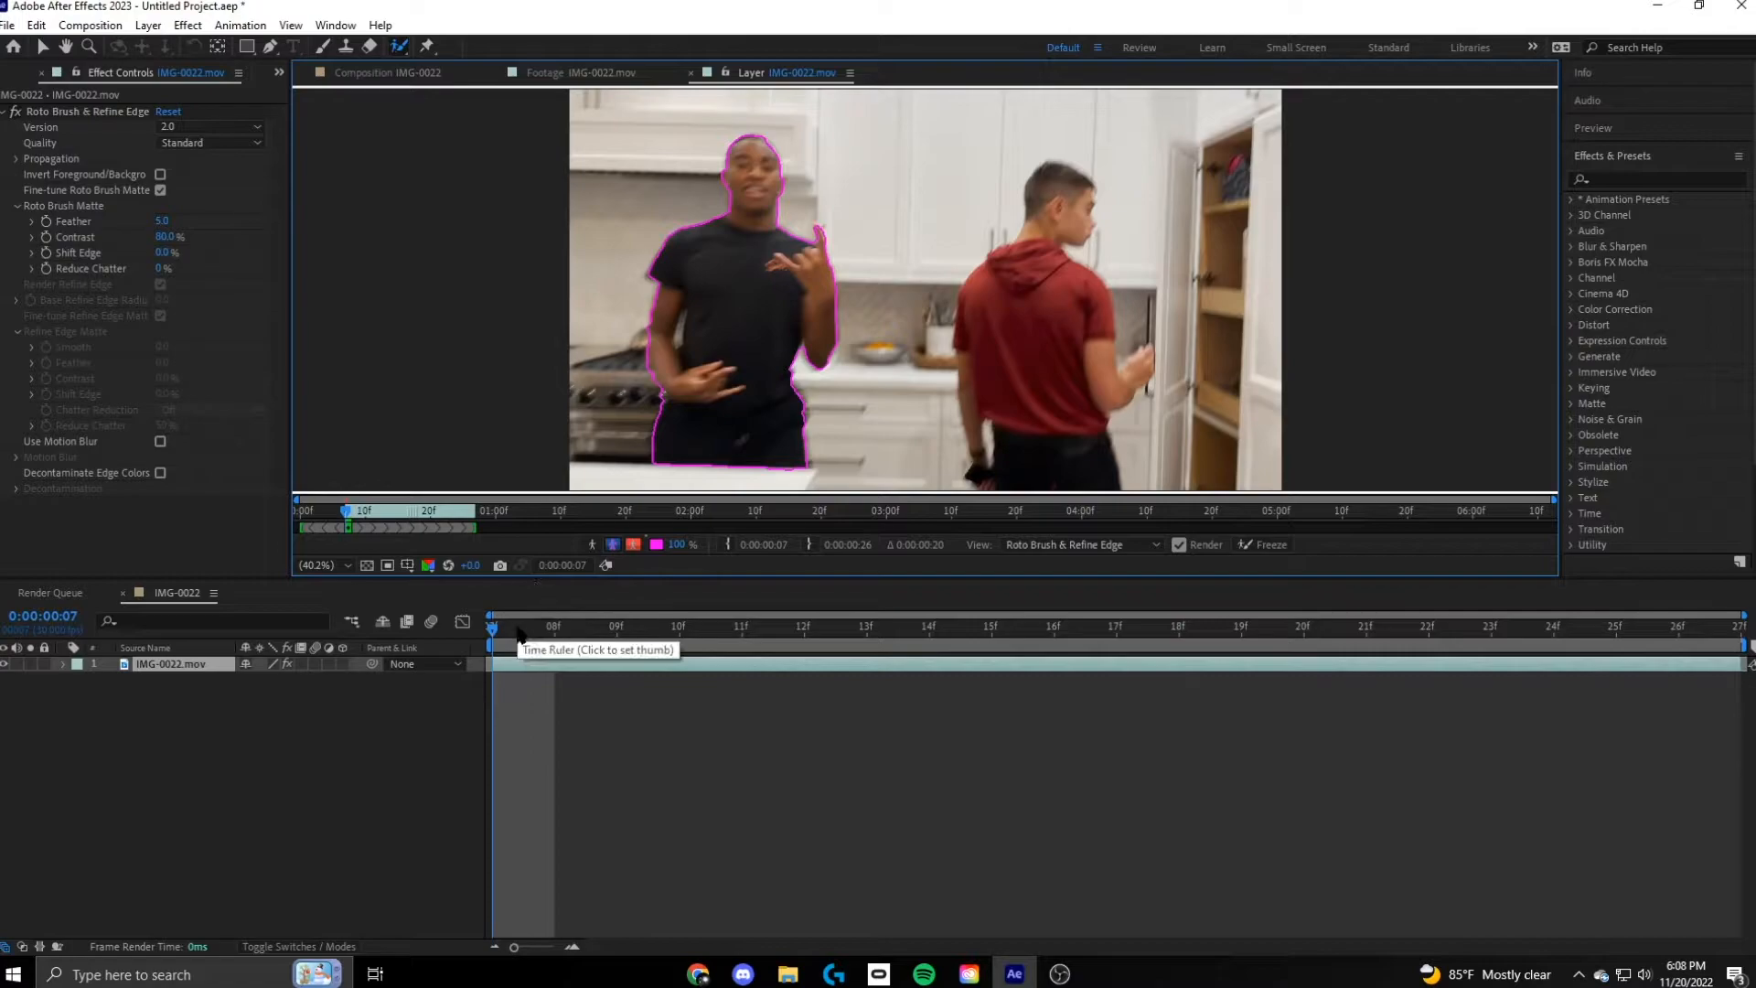
# Propagate the Roto Brush selection through the whole trimmed clip, check it and return to the first frame
pyautogui.press('space')
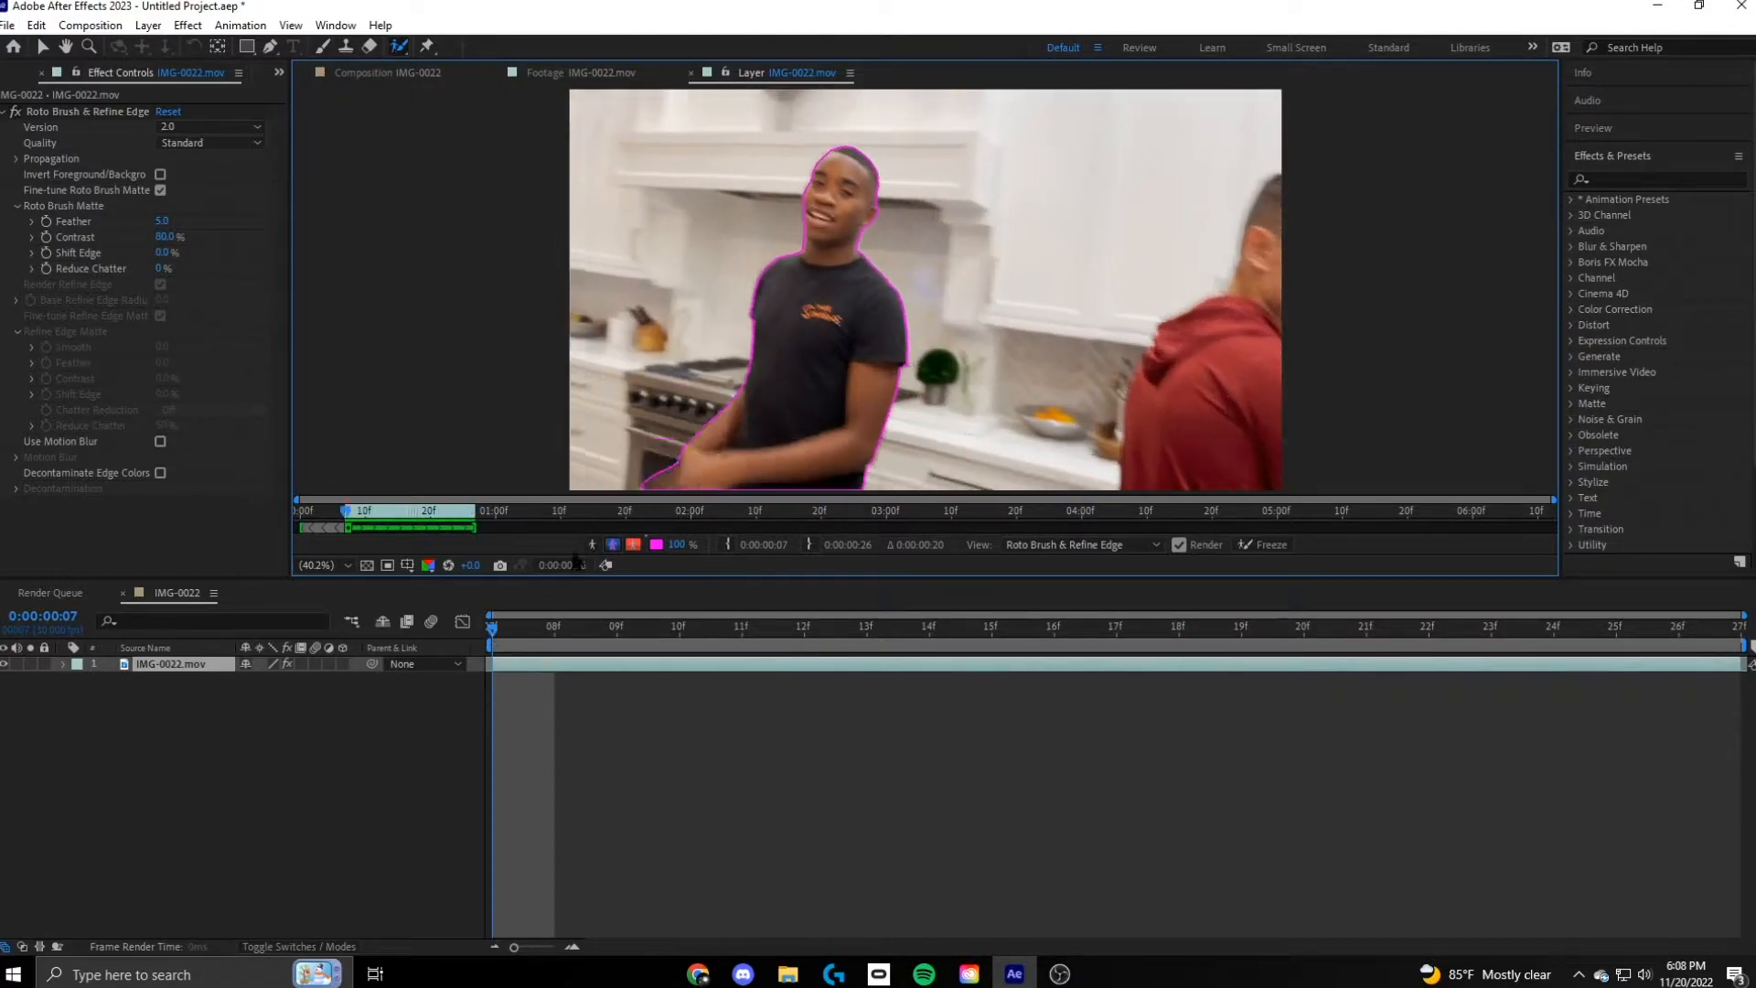
pyautogui.press('space')
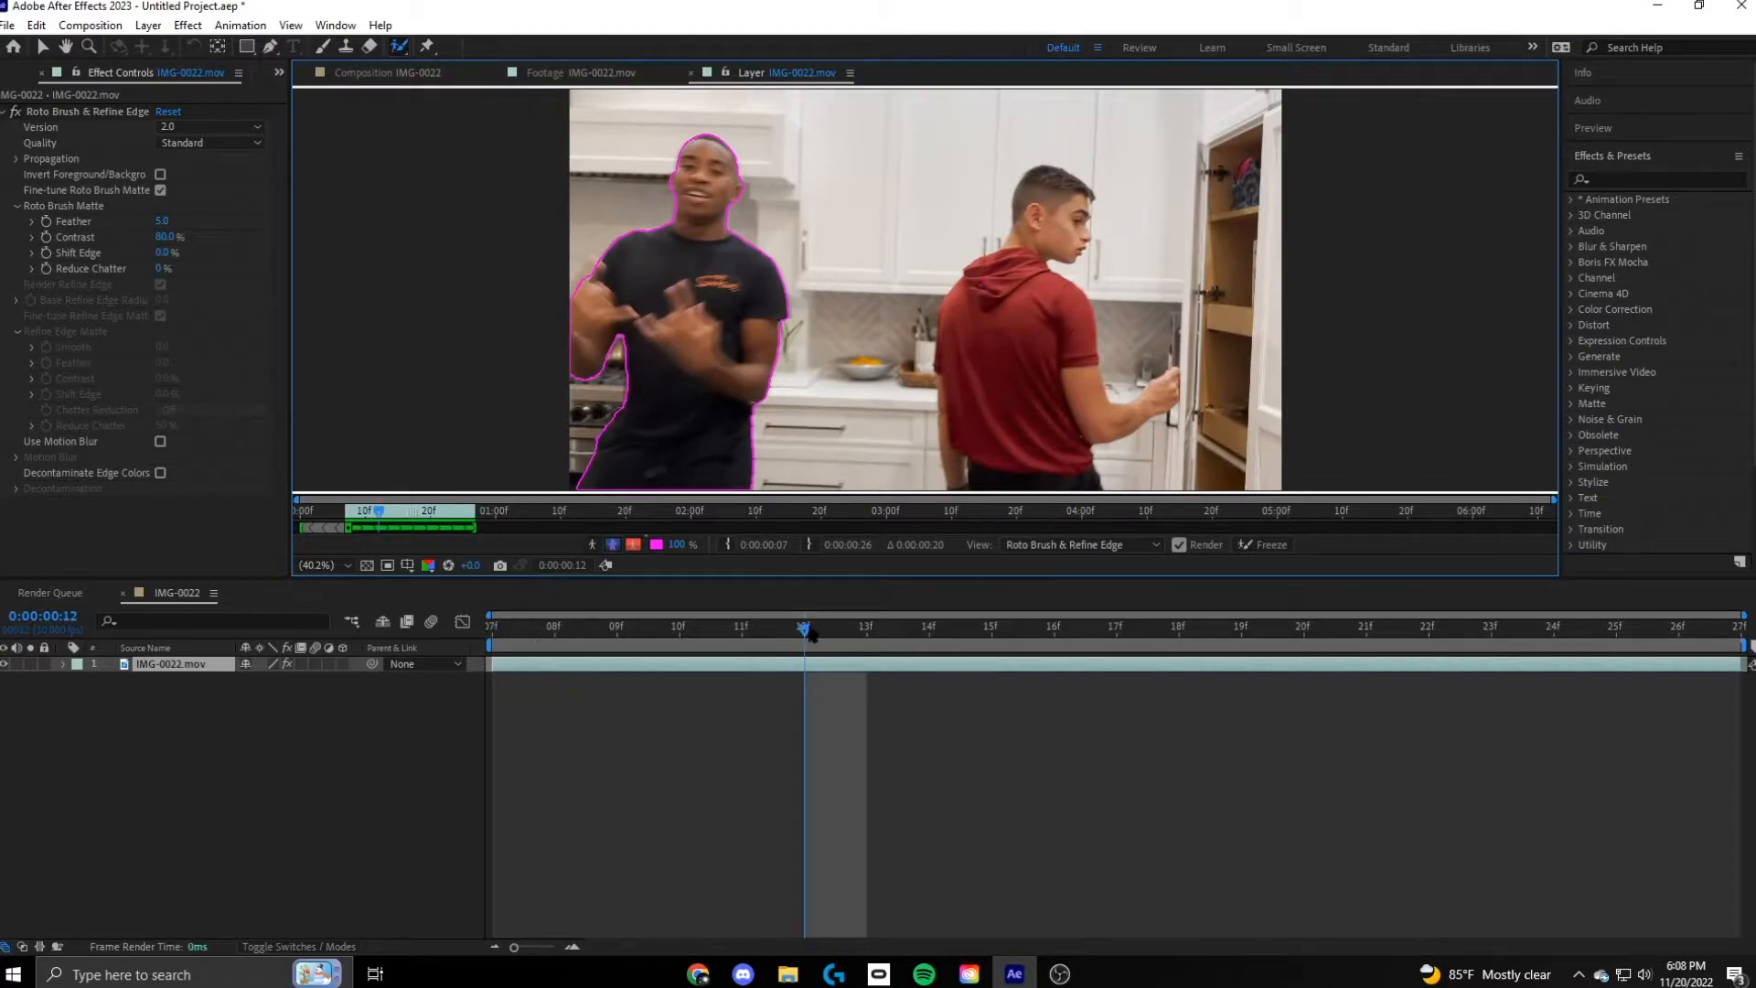
pyautogui.click(743, 630)
pyautogui.moveTo(749, 635); pyautogui.dragTo(493, 631)
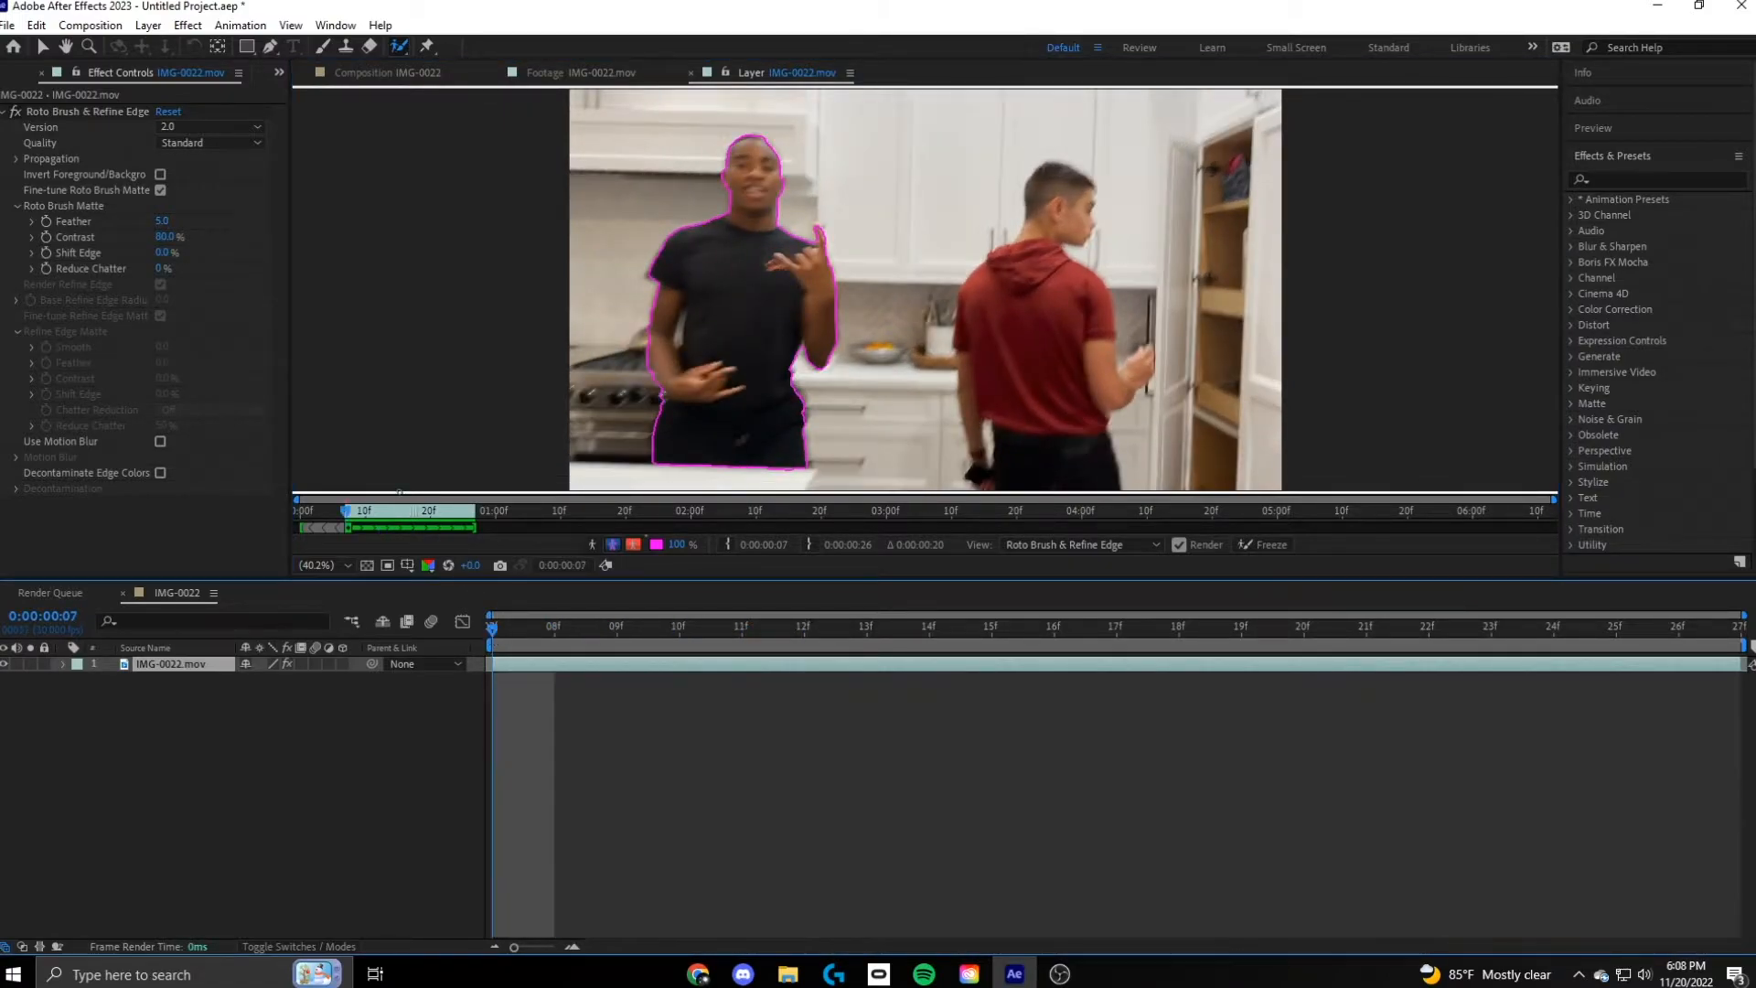
pyautogui.moveTo(369, 518)
pyautogui.mouseDown()
pyautogui.moveTo(468, 517)
pyautogui.moveTo(348, 517)
pyautogui.mouseUp()
# Compare the cut-out man in the composition with the roto outline in the layer view
pyautogui.click(384, 73)
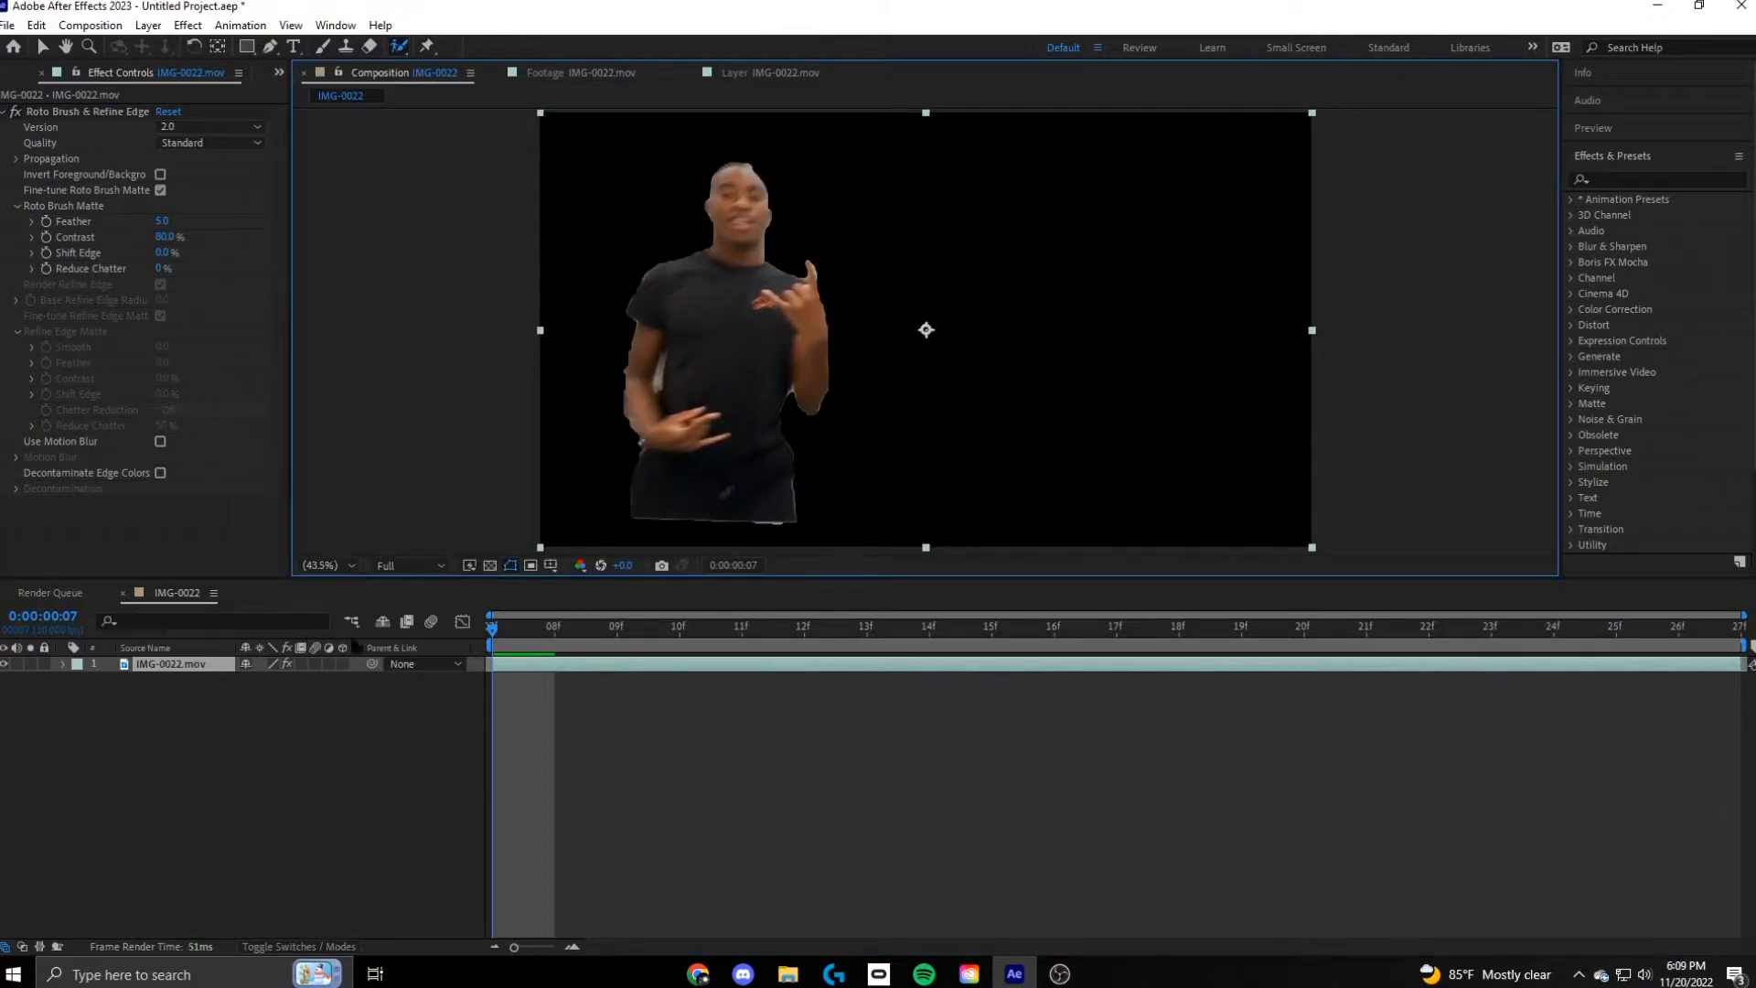
pyautogui.click(758, 73)
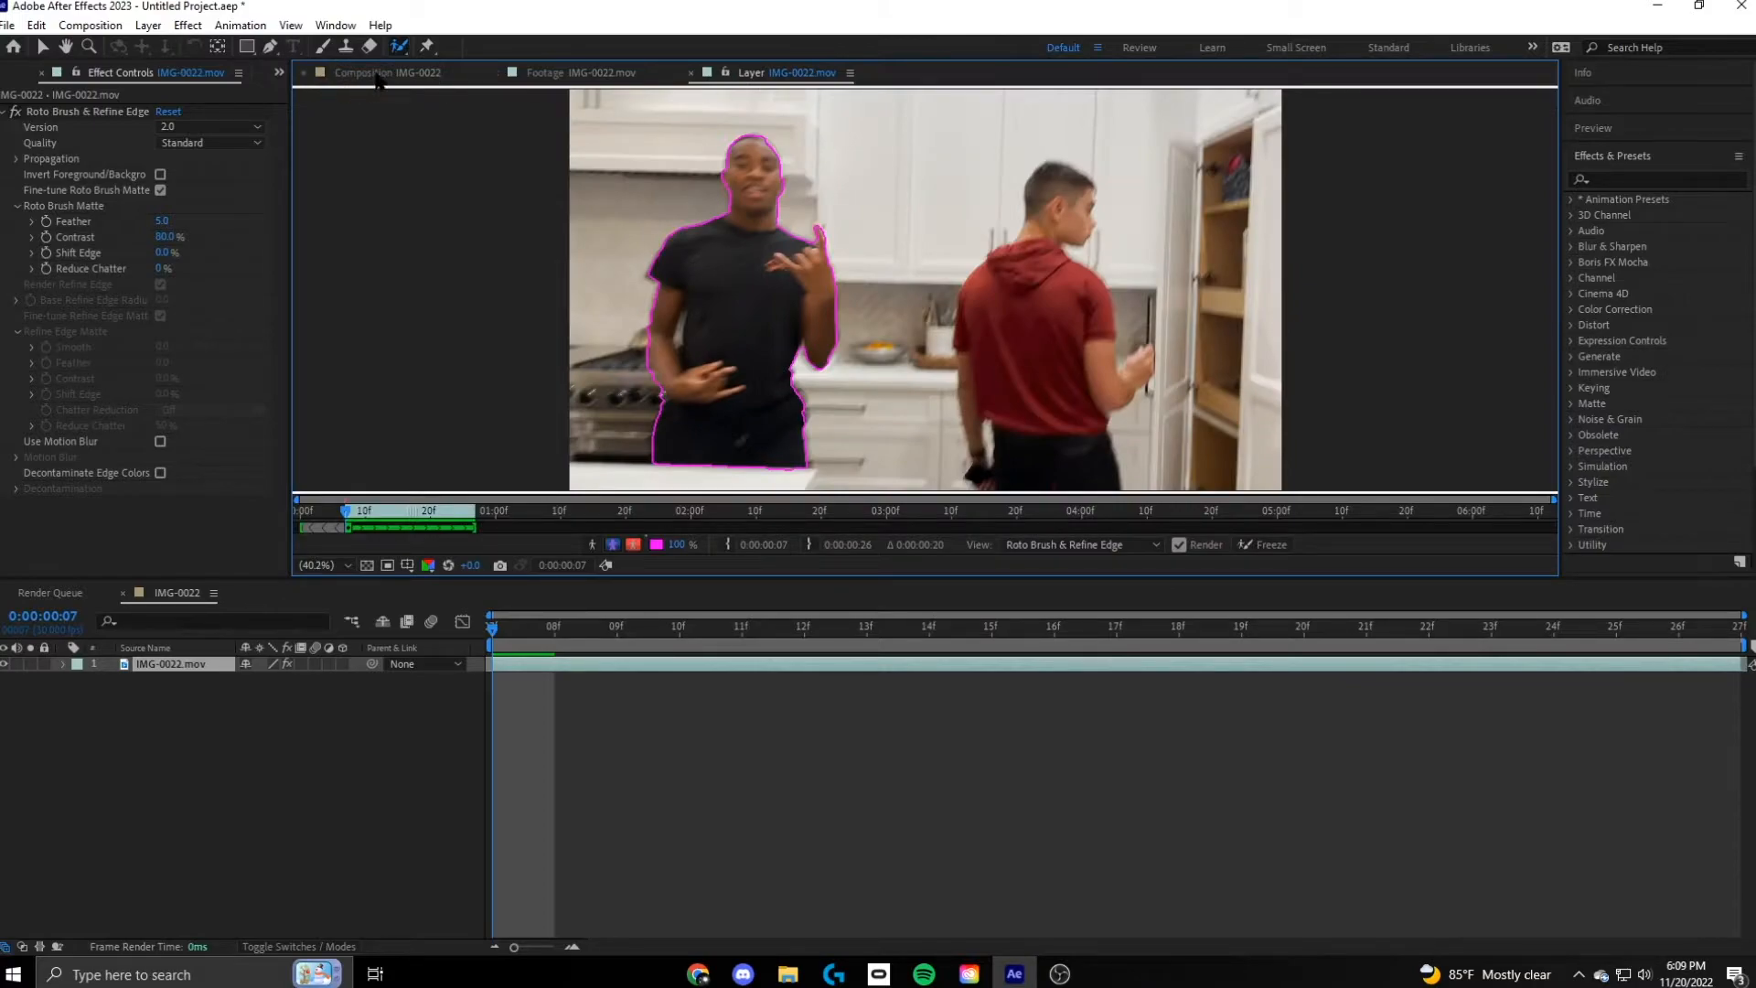
pyautogui.click(378, 75)
pyautogui.moveTo(492, 629); pyautogui.dragTo(418, 643)
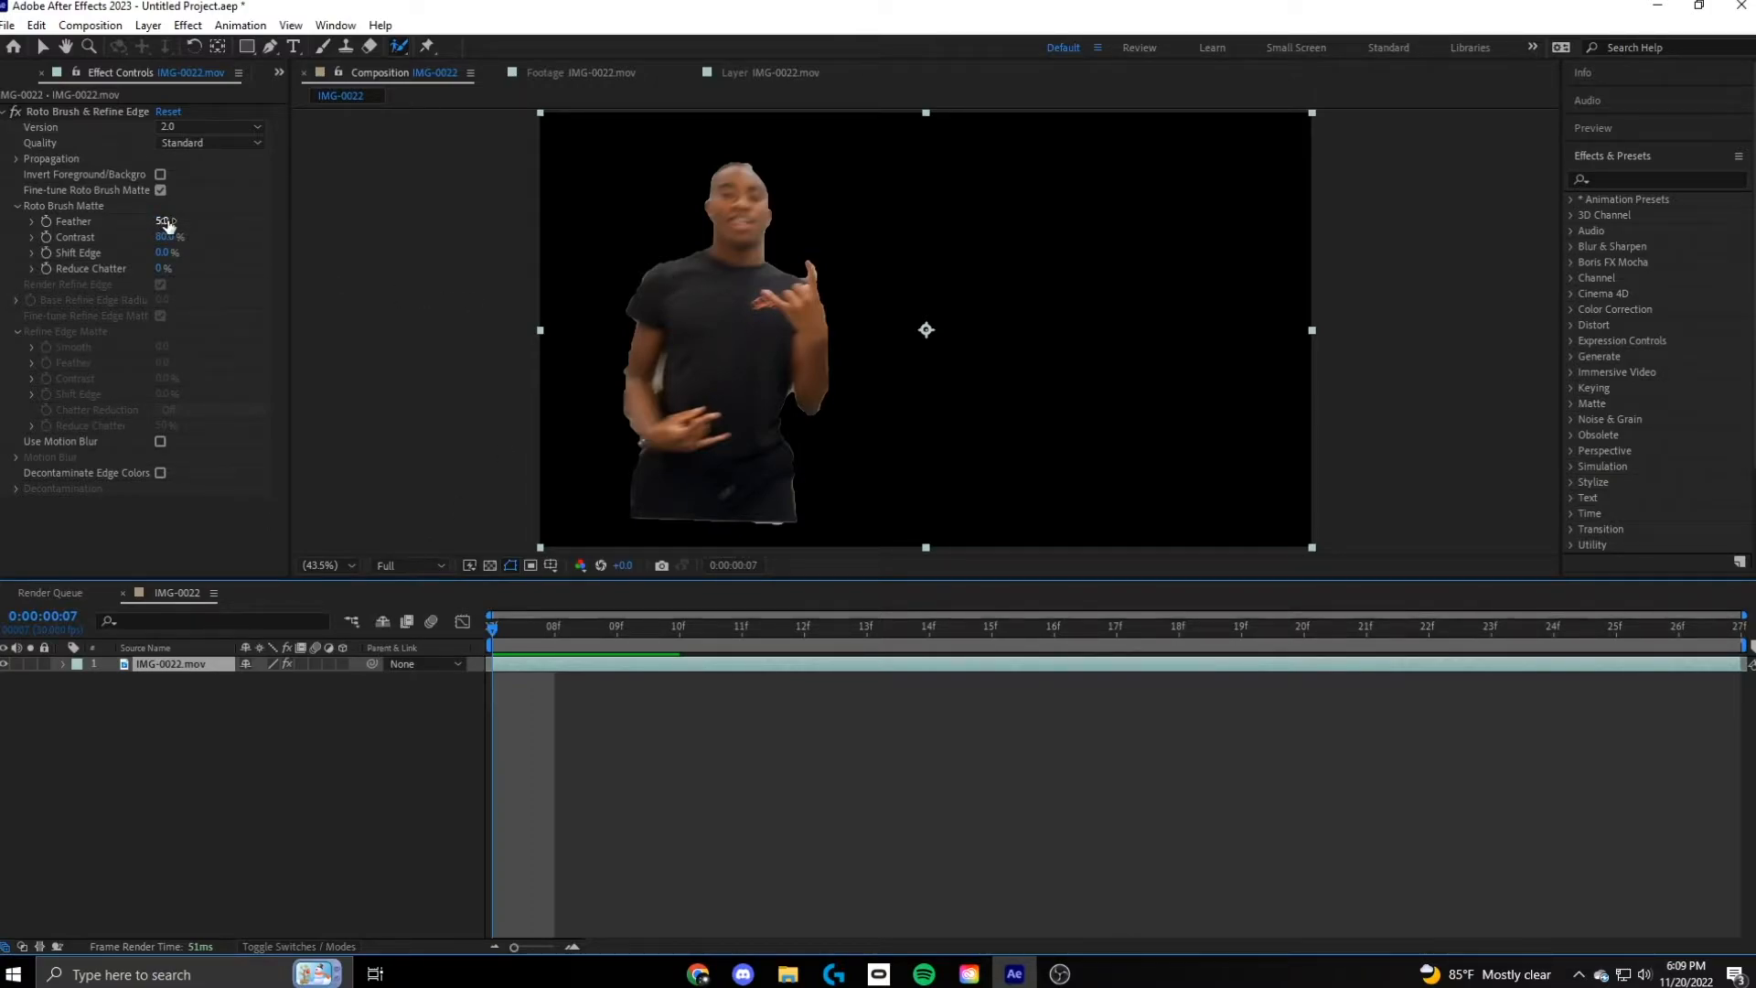
# Set the Roto Brush matte's feather to 15.0 and preview the softened cut-out
pyautogui.moveTo(165, 221); pyautogui.dragTo(121, 222)
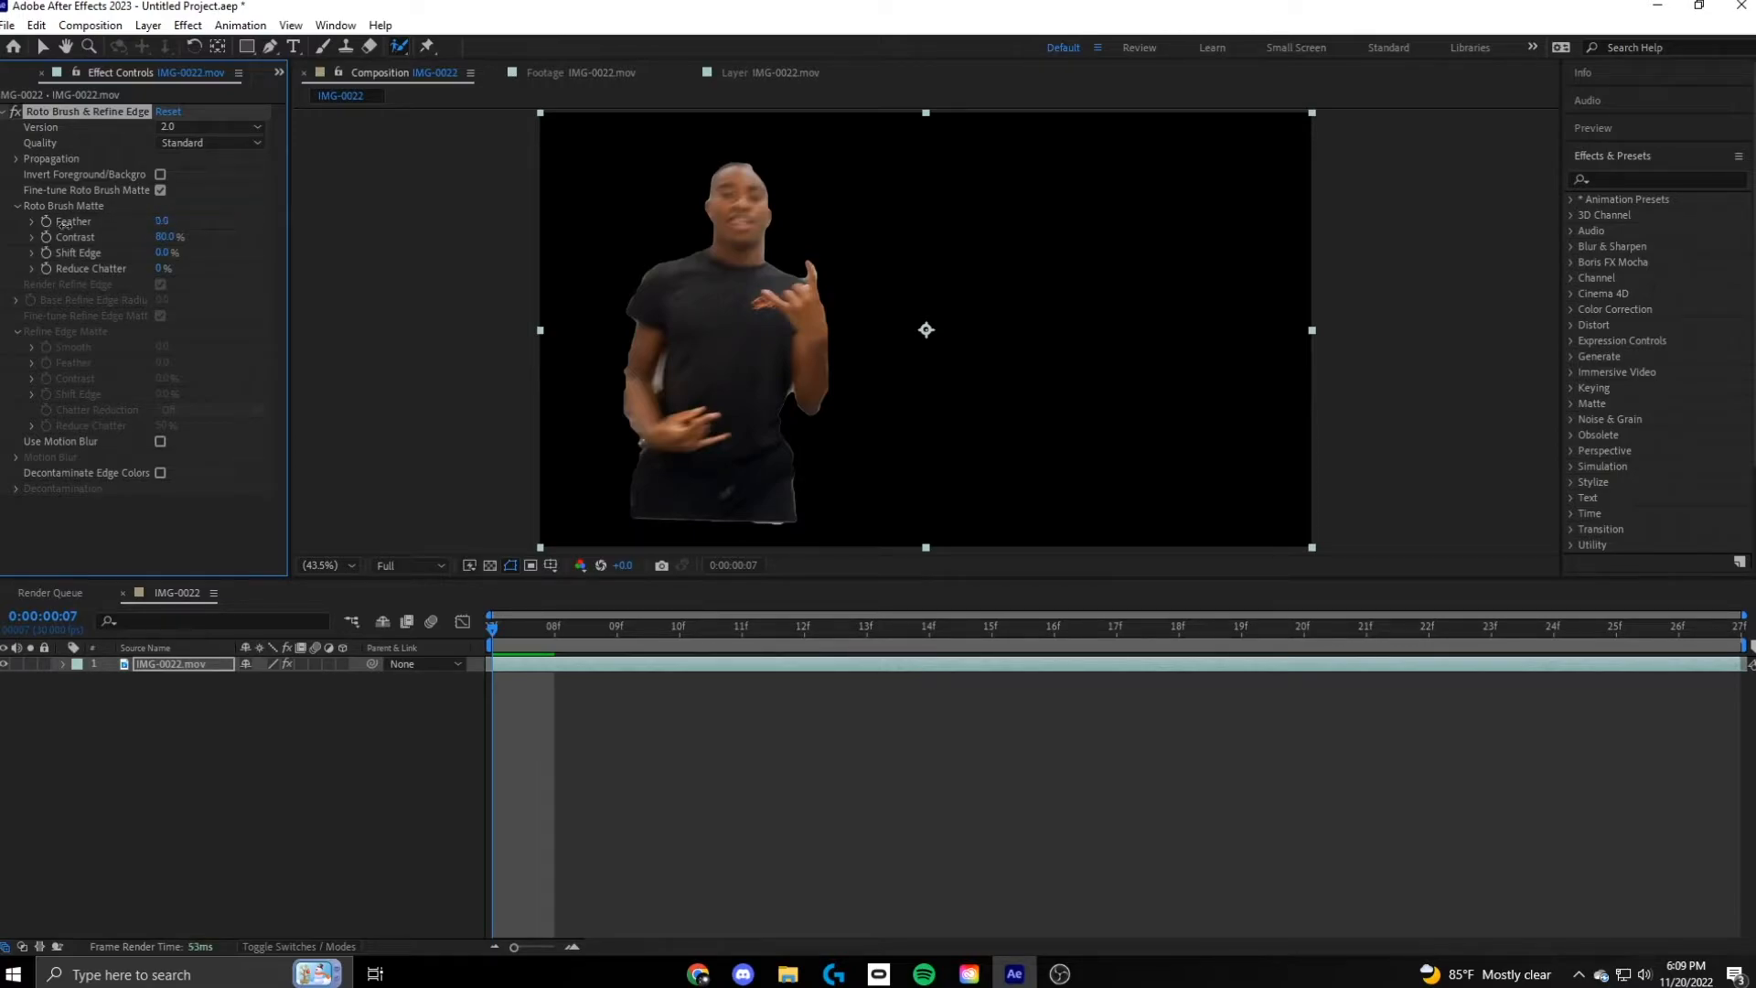
pyautogui.moveTo(494, 636); pyautogui.dragTo(937, 671)
pyautogui.press('space')
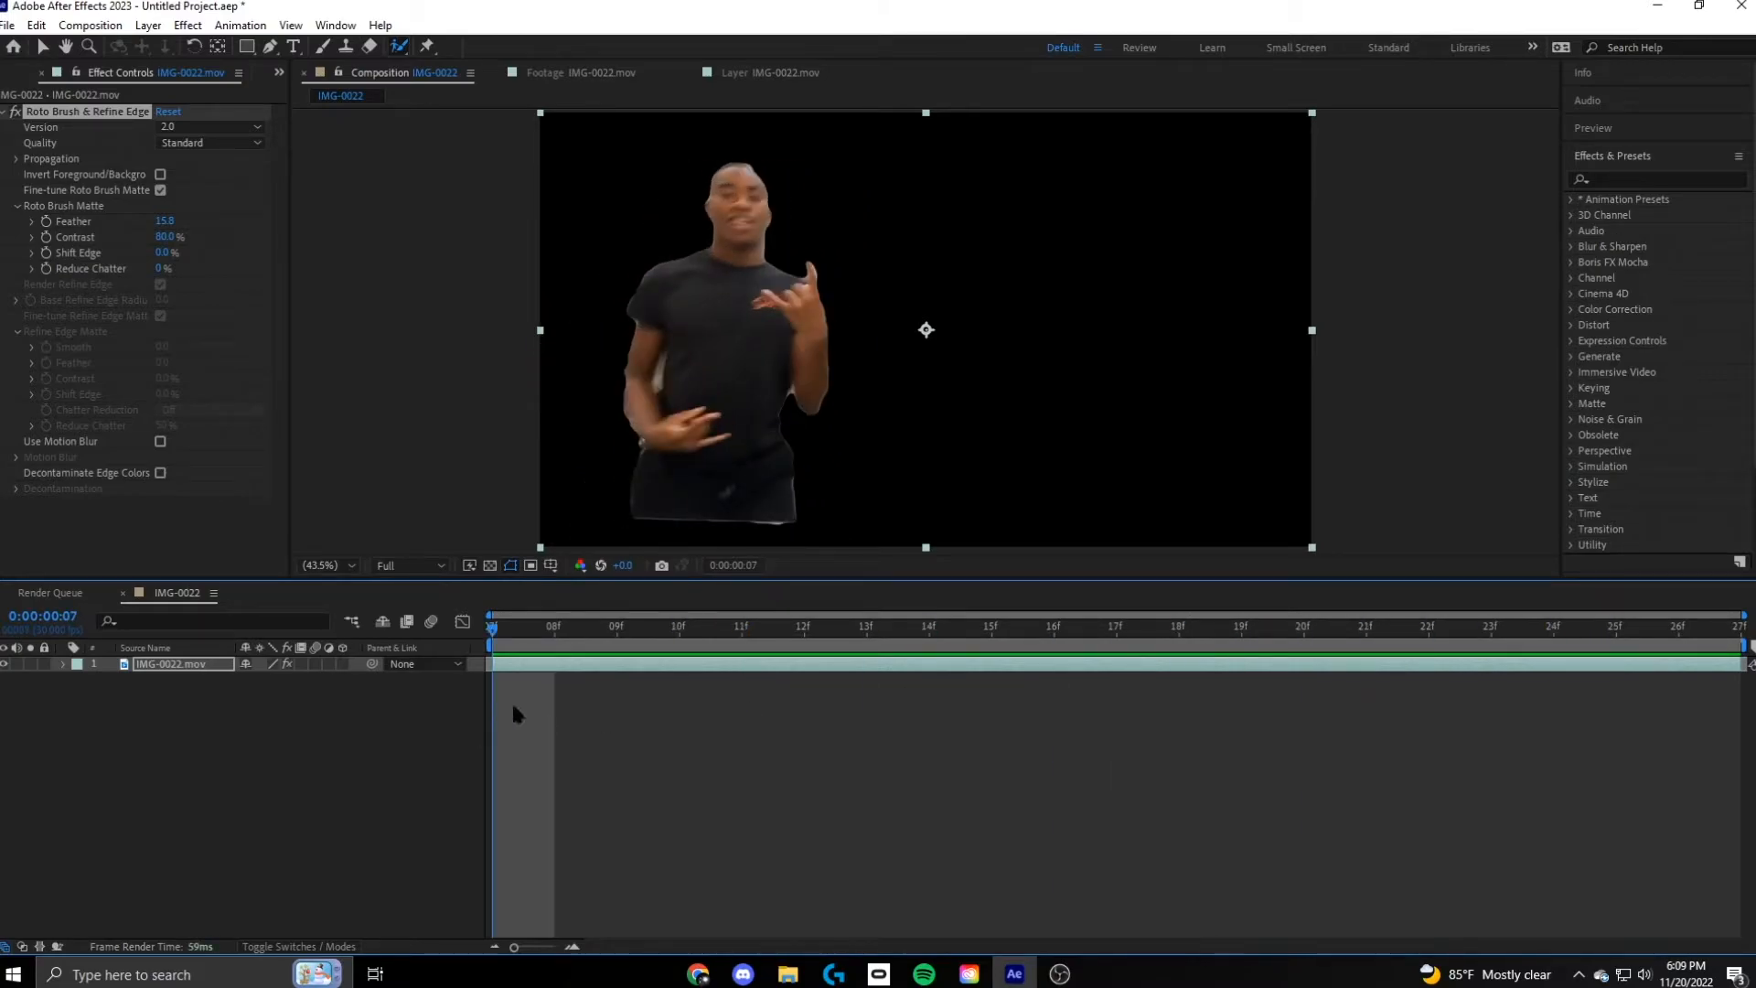
pyautogui.moveTo(512, 707); pyautogui.dragTo(551, 689)
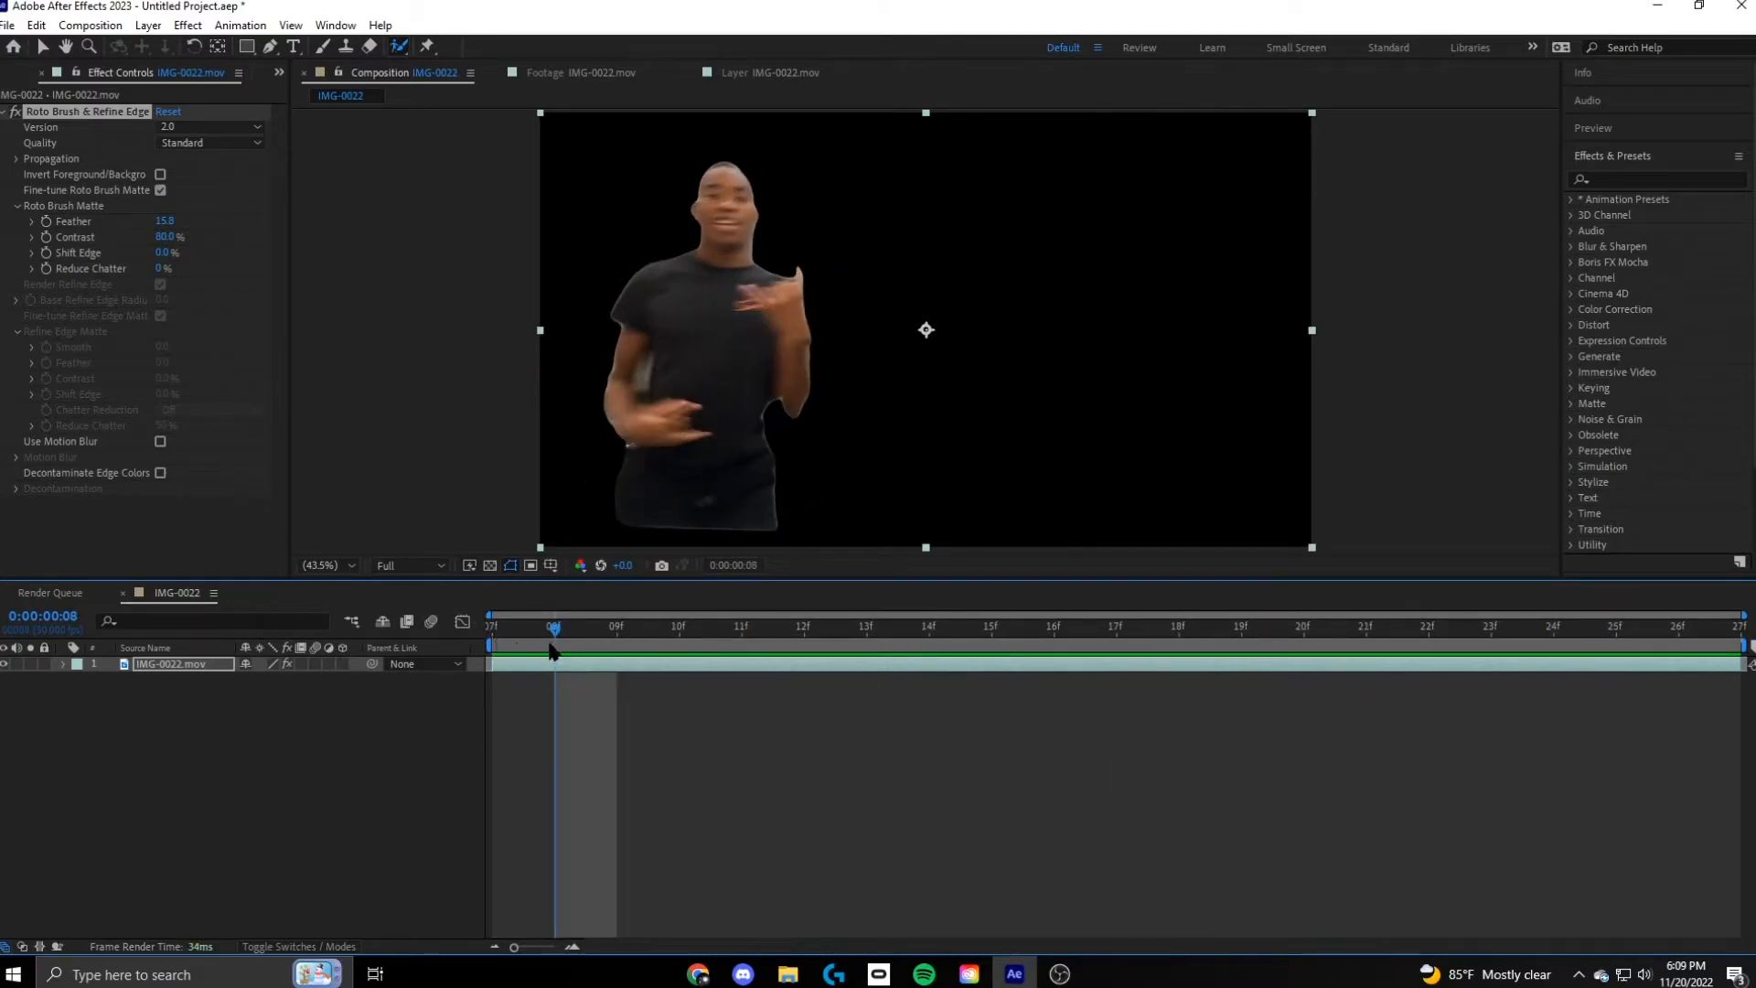
pyautogui.click(582, 665)
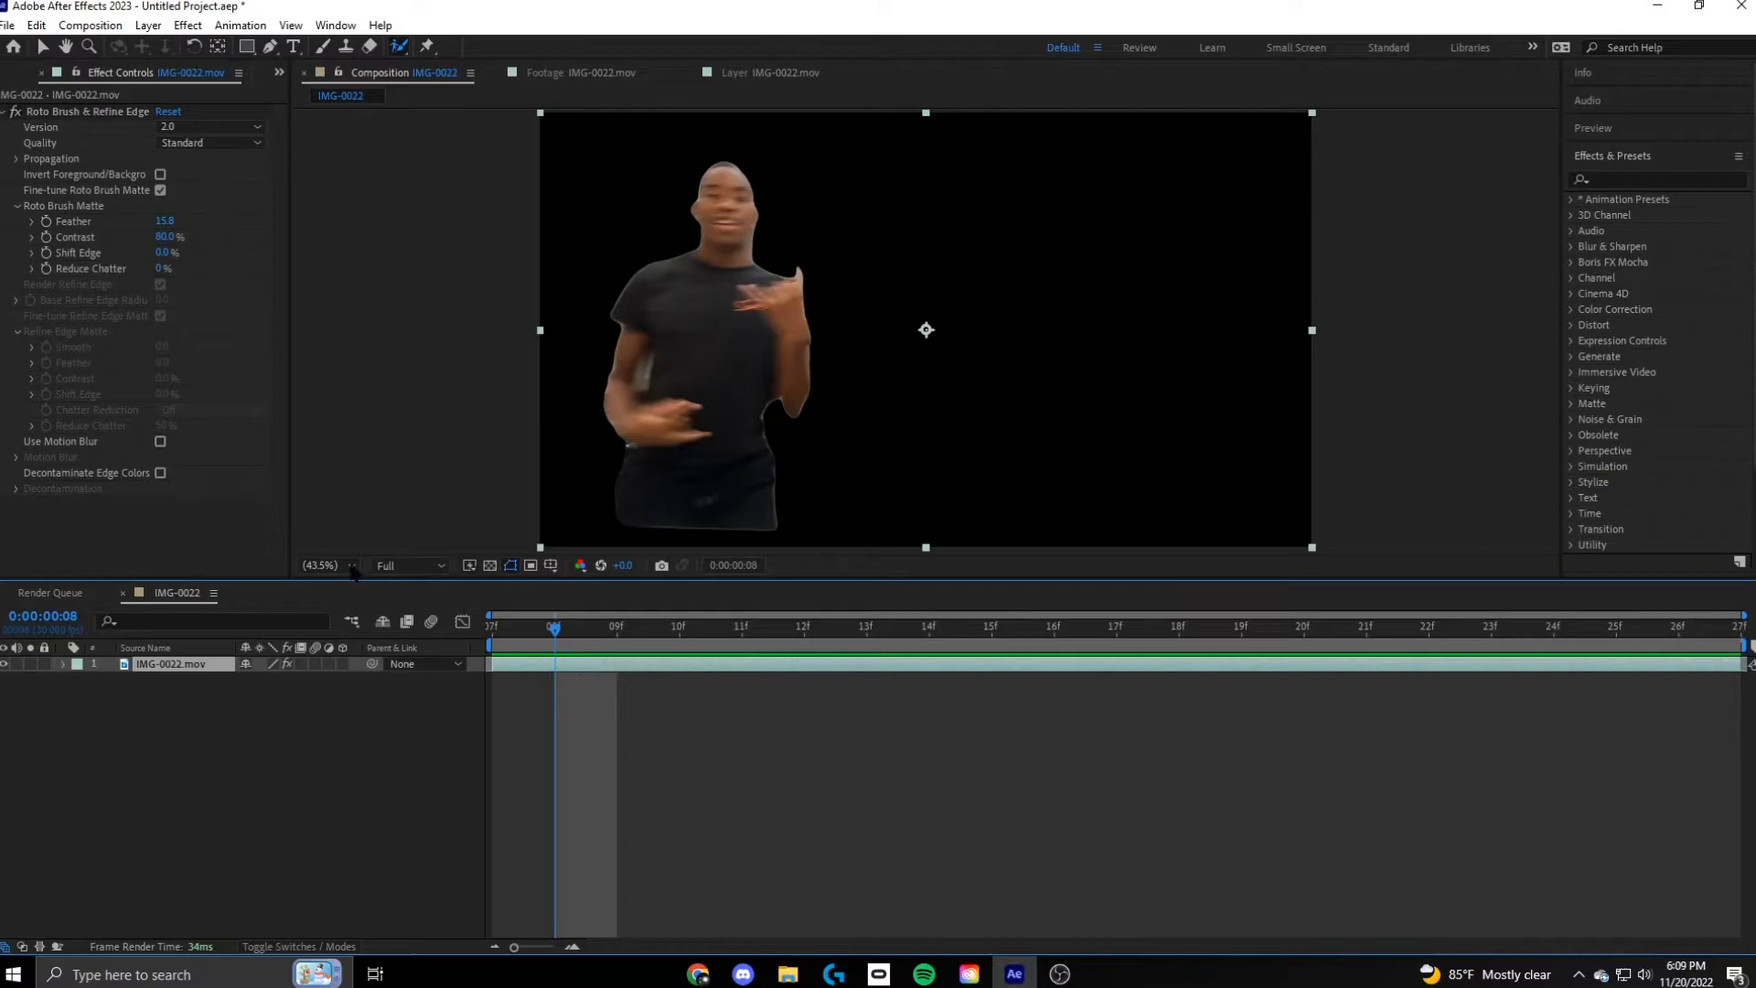
# Add the original IMG-0022.mov footage as a layer beneath the cut-out and mute its audio
pyautogui.click(11, 75)
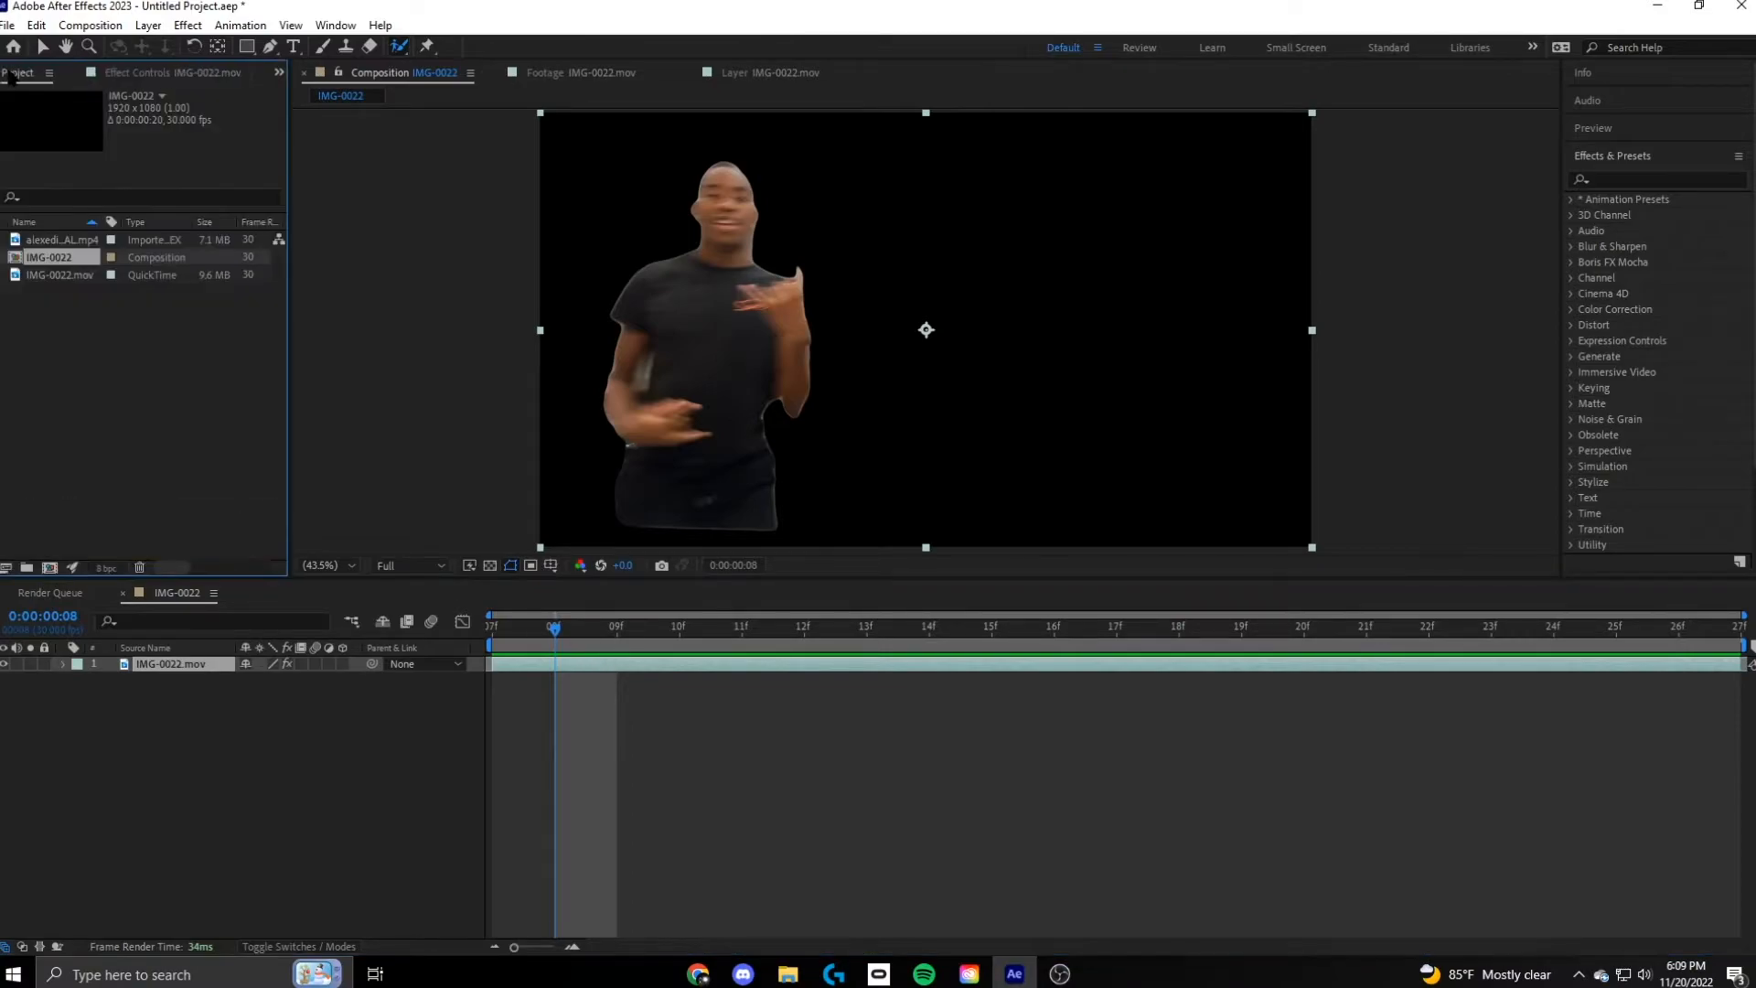
pyautogui.click(60, 275)
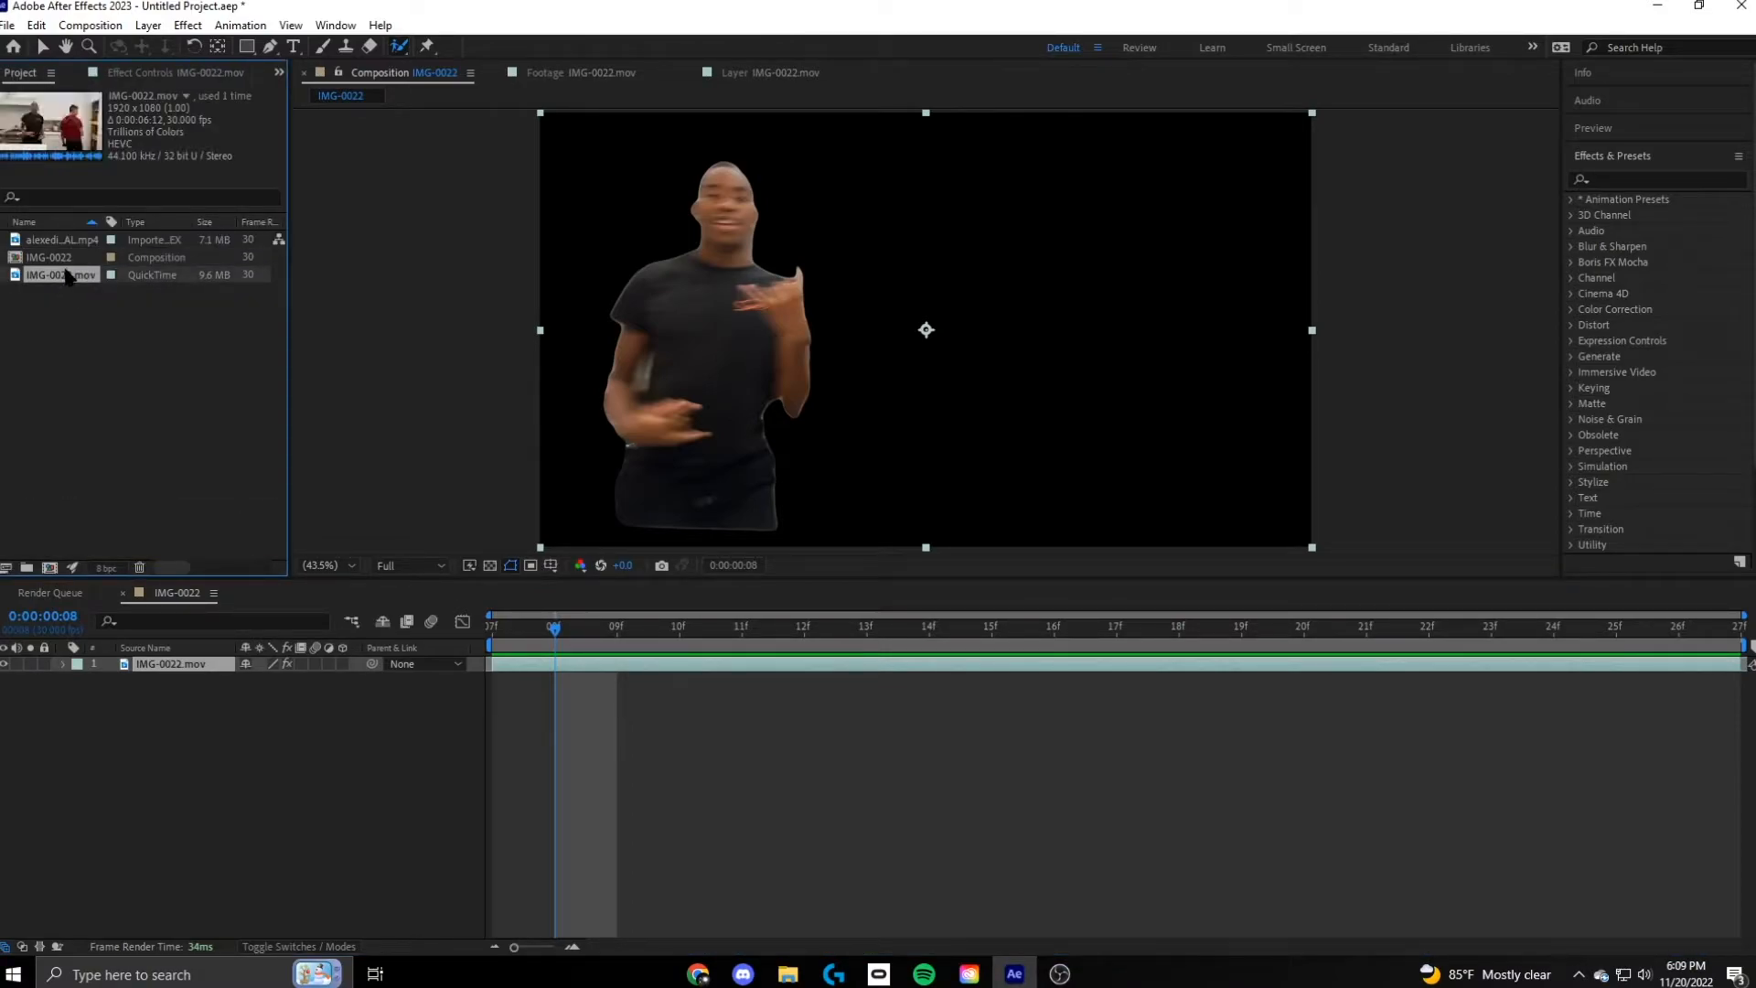
pyautogui.doubleClick(65, 279)
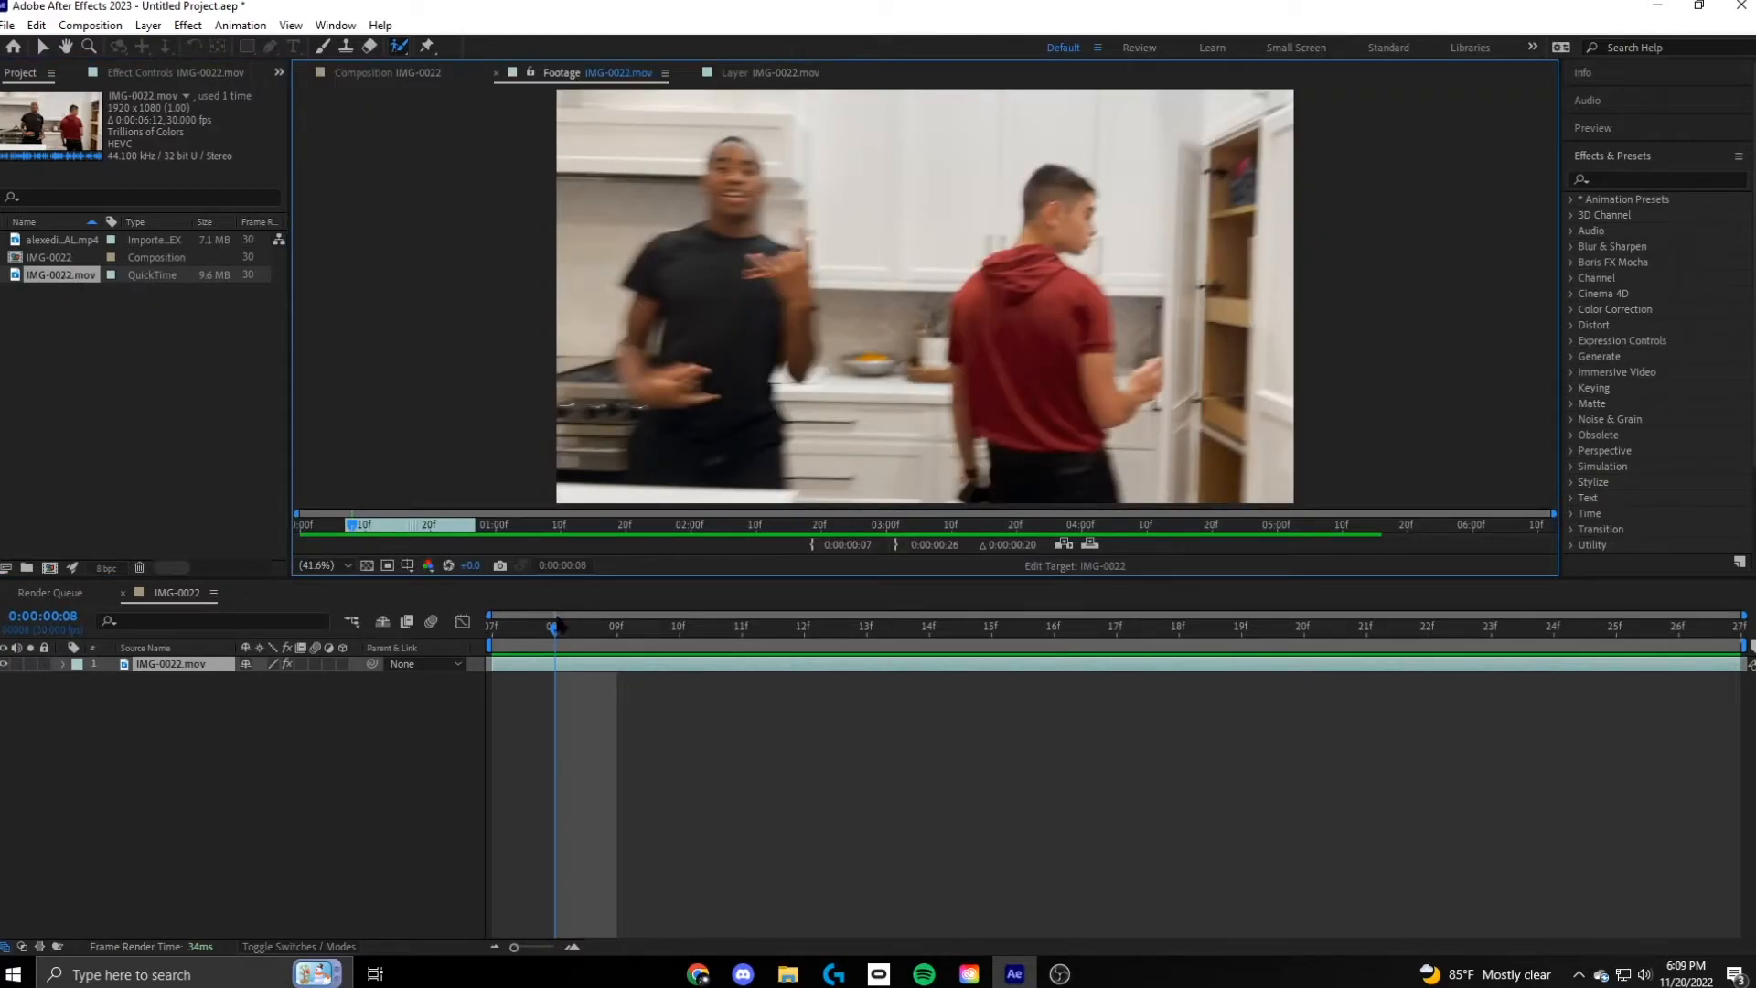
pyautogui.moveTo(71, 282); pyautogui.dragTo(88, 720)
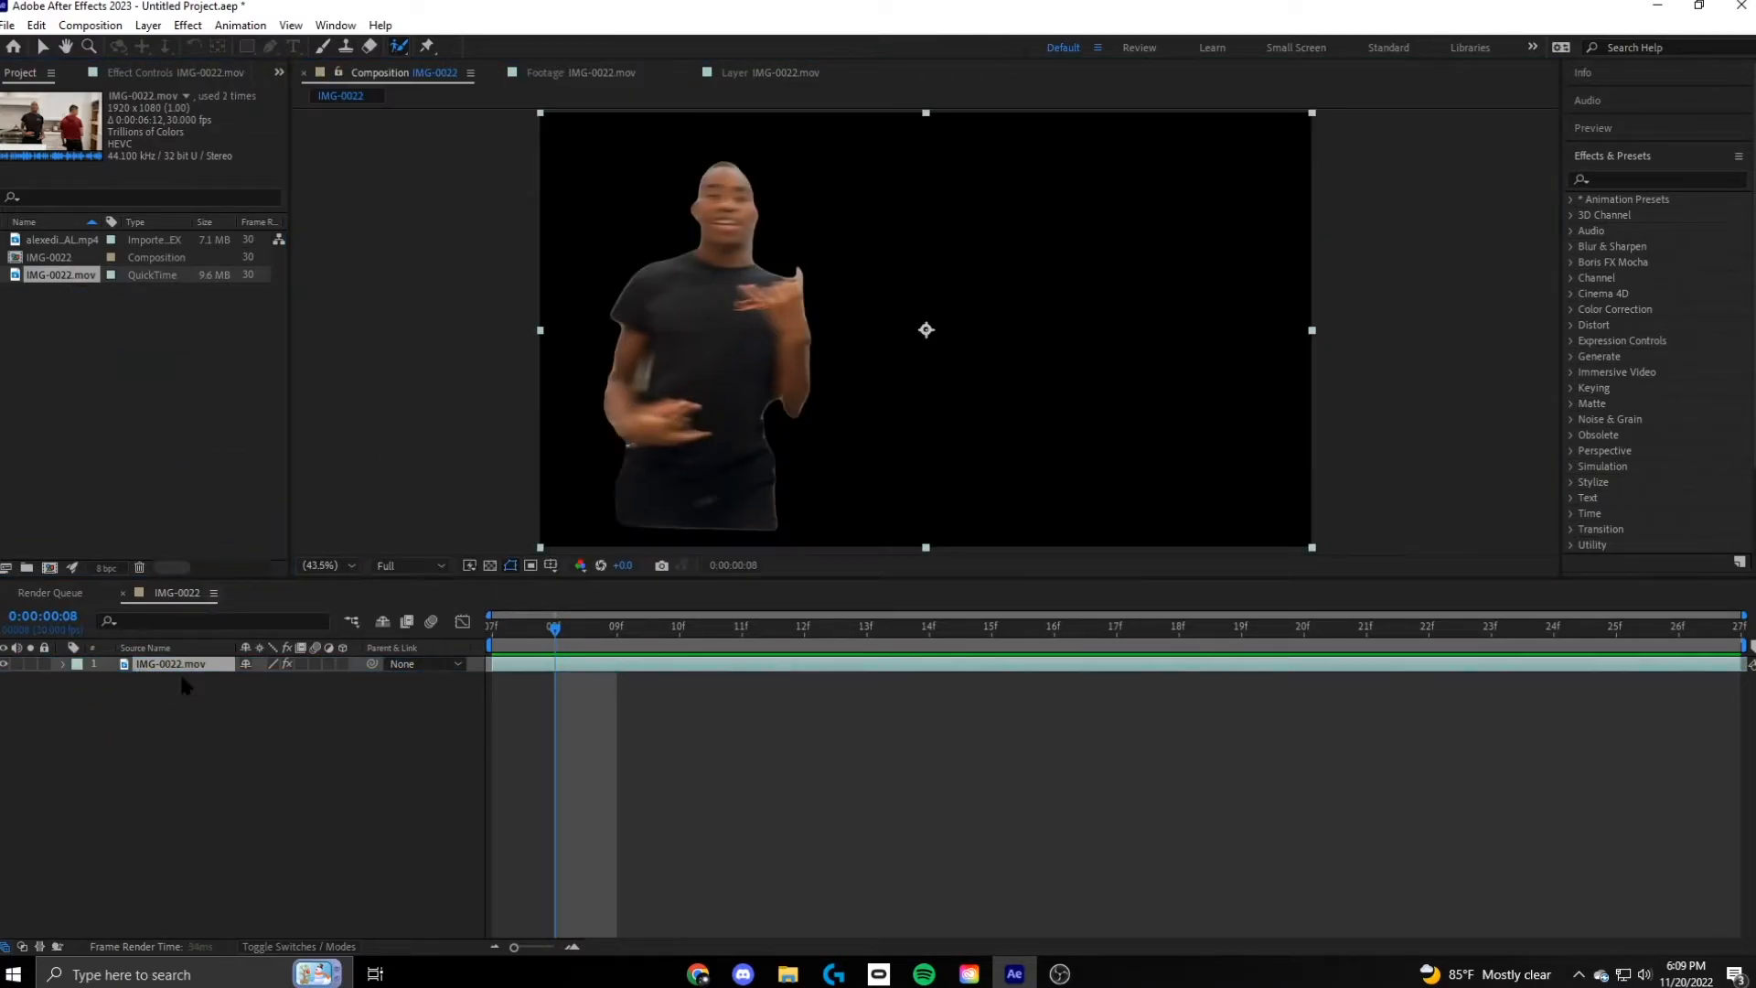
pyautogui.click(16, 679)
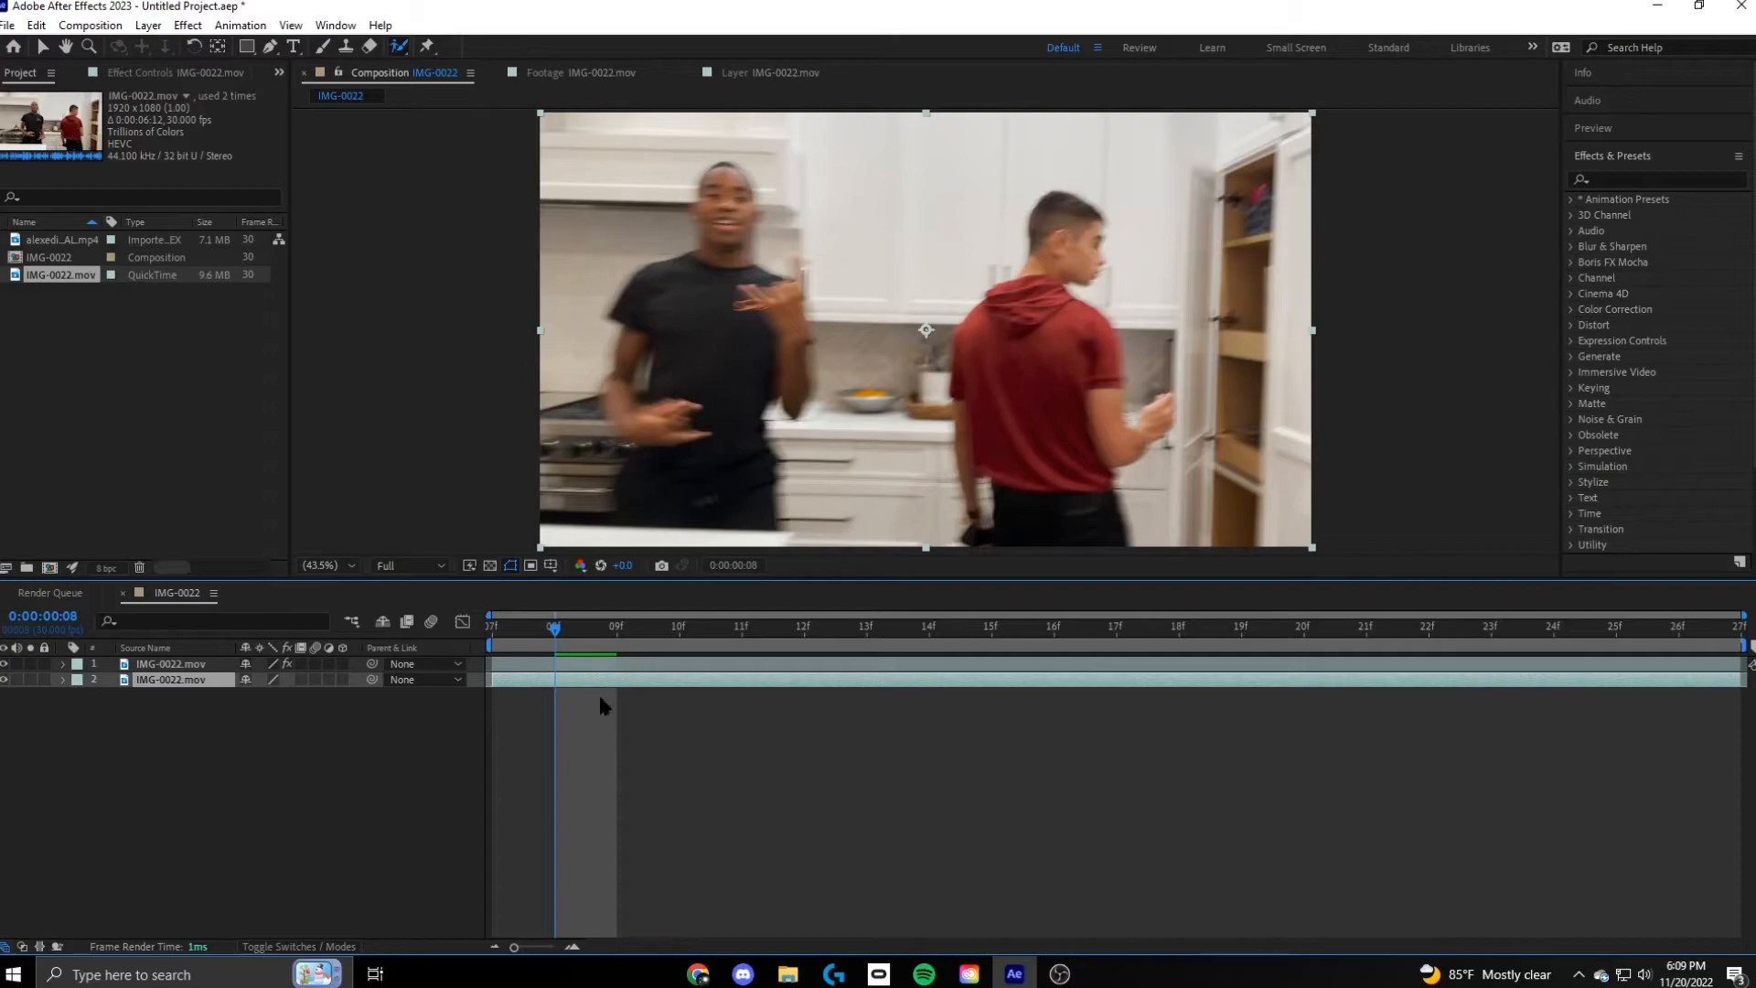
# Compare the isolated cut-out on the first frame with its roto outline and with the original footage layer hidden and shown
pyautogui.moveTo(557, 640); pyautogui.dragTo(492, 641)
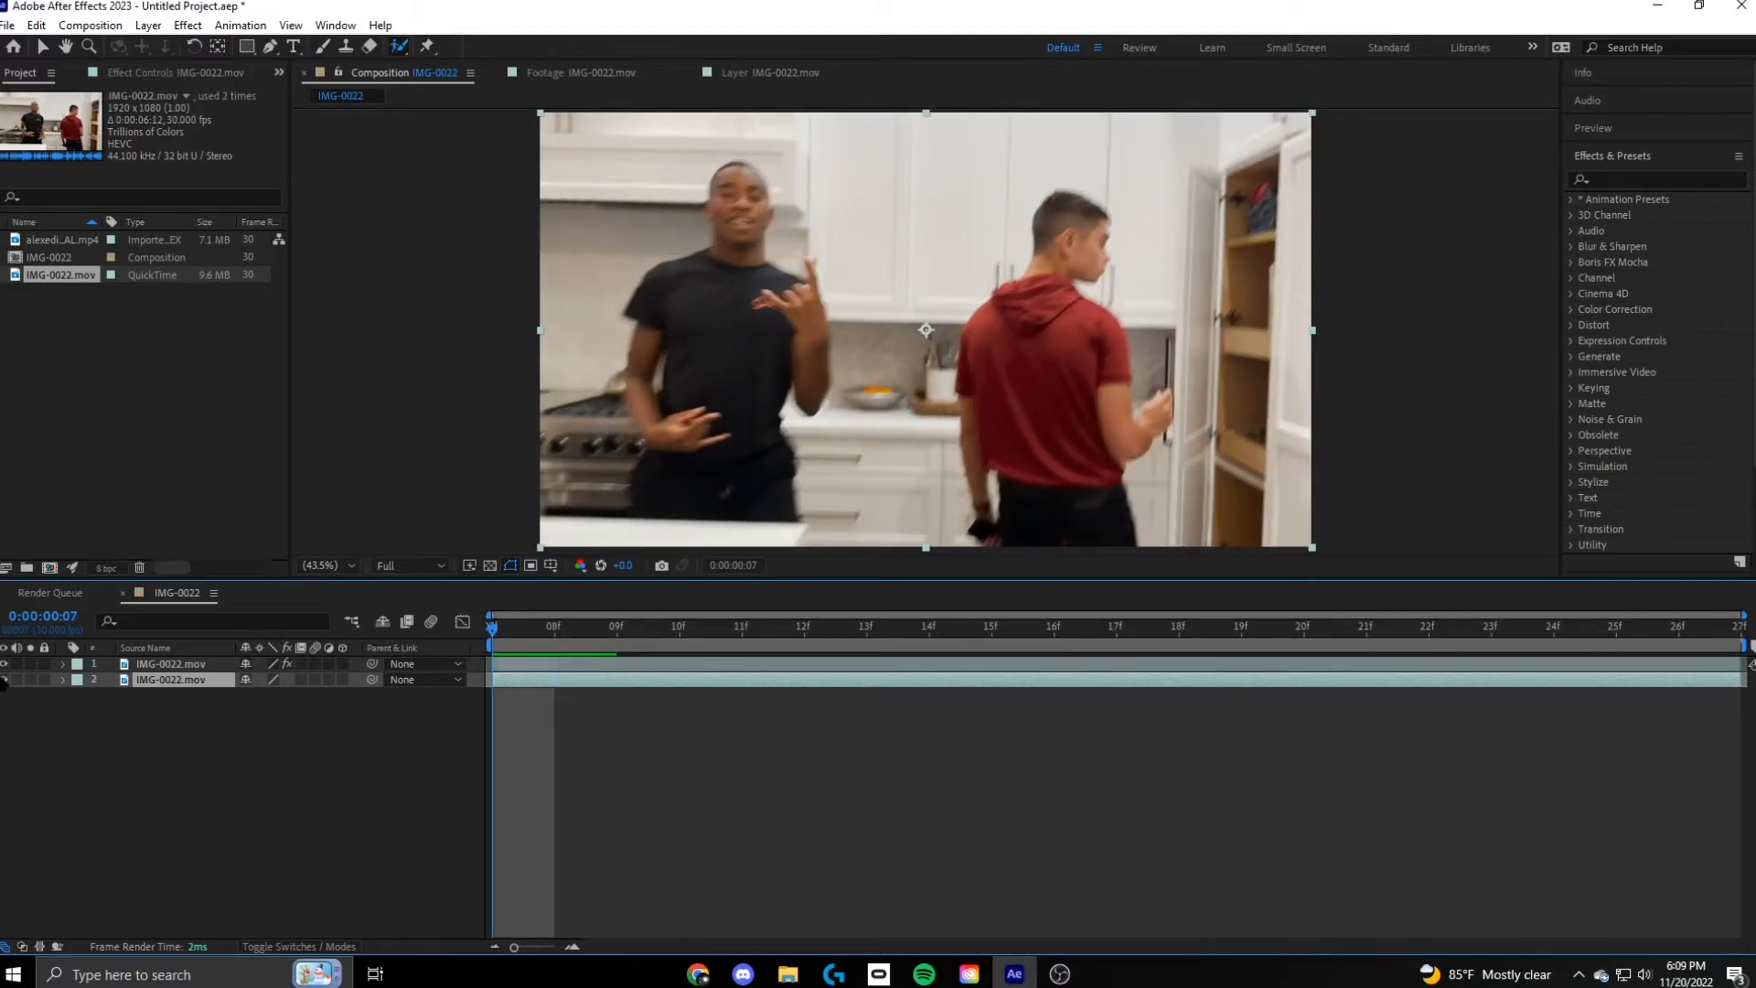
pyautogui.click(5, 679)
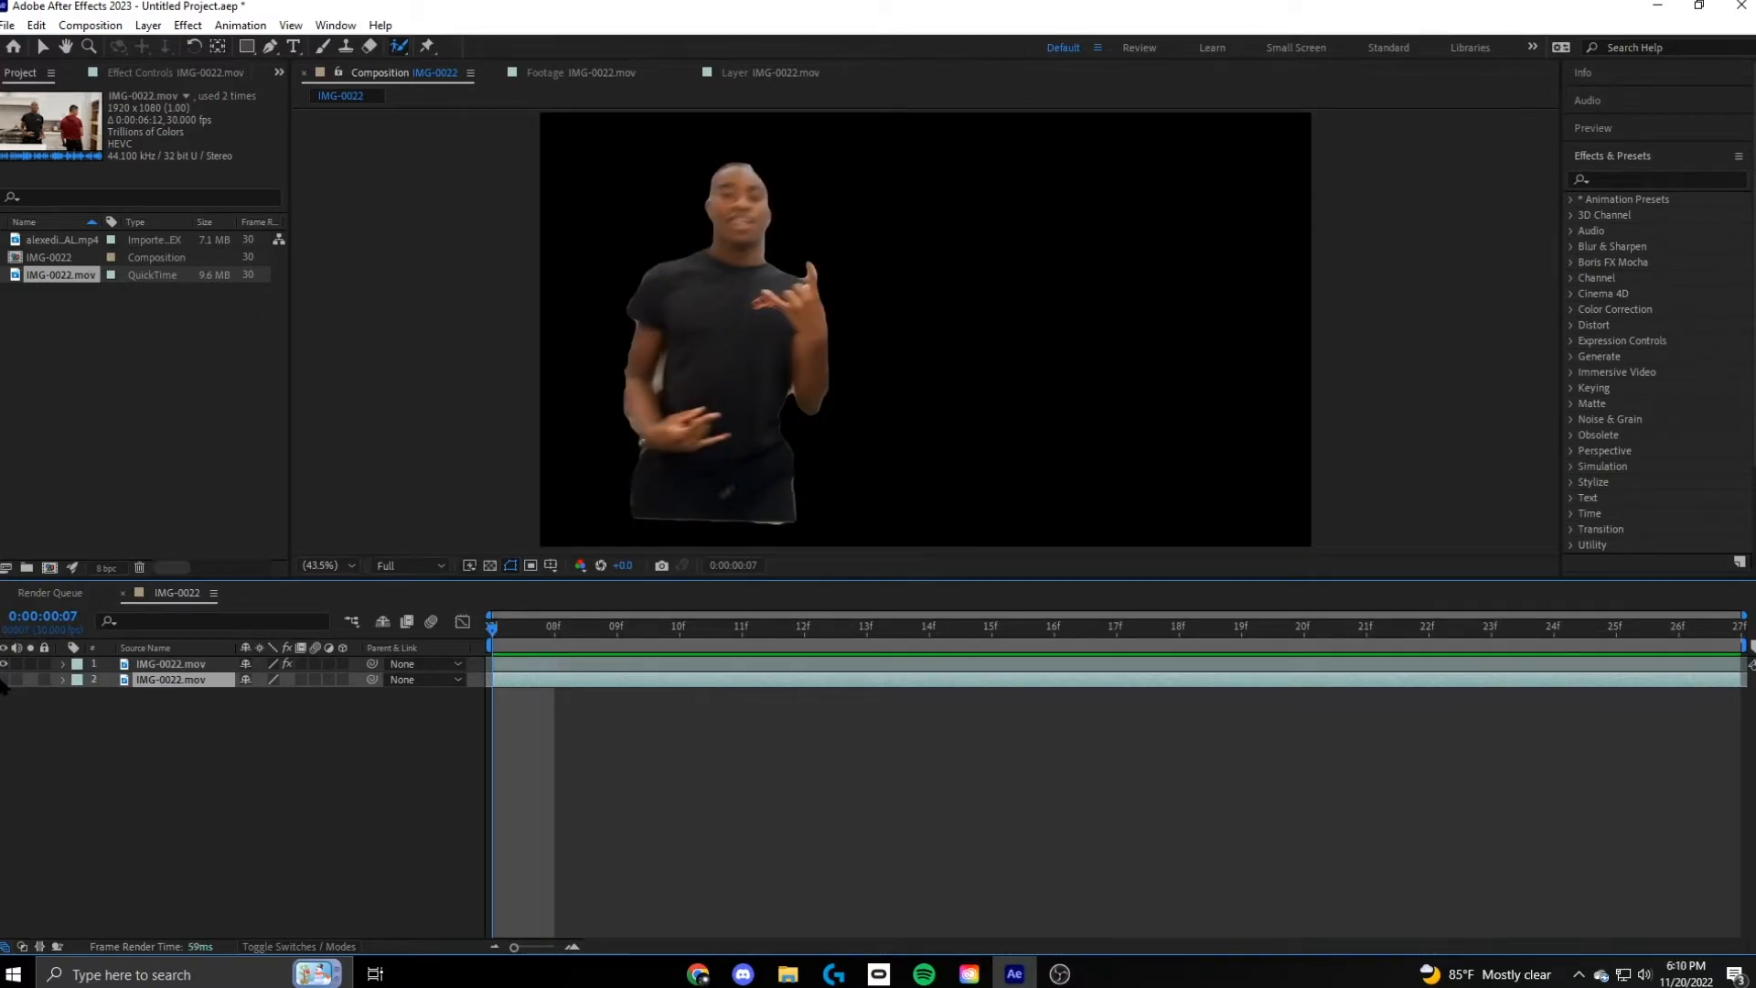
pyautogui.click(170, 664)
pyautogui.doubleClick(165, 665)
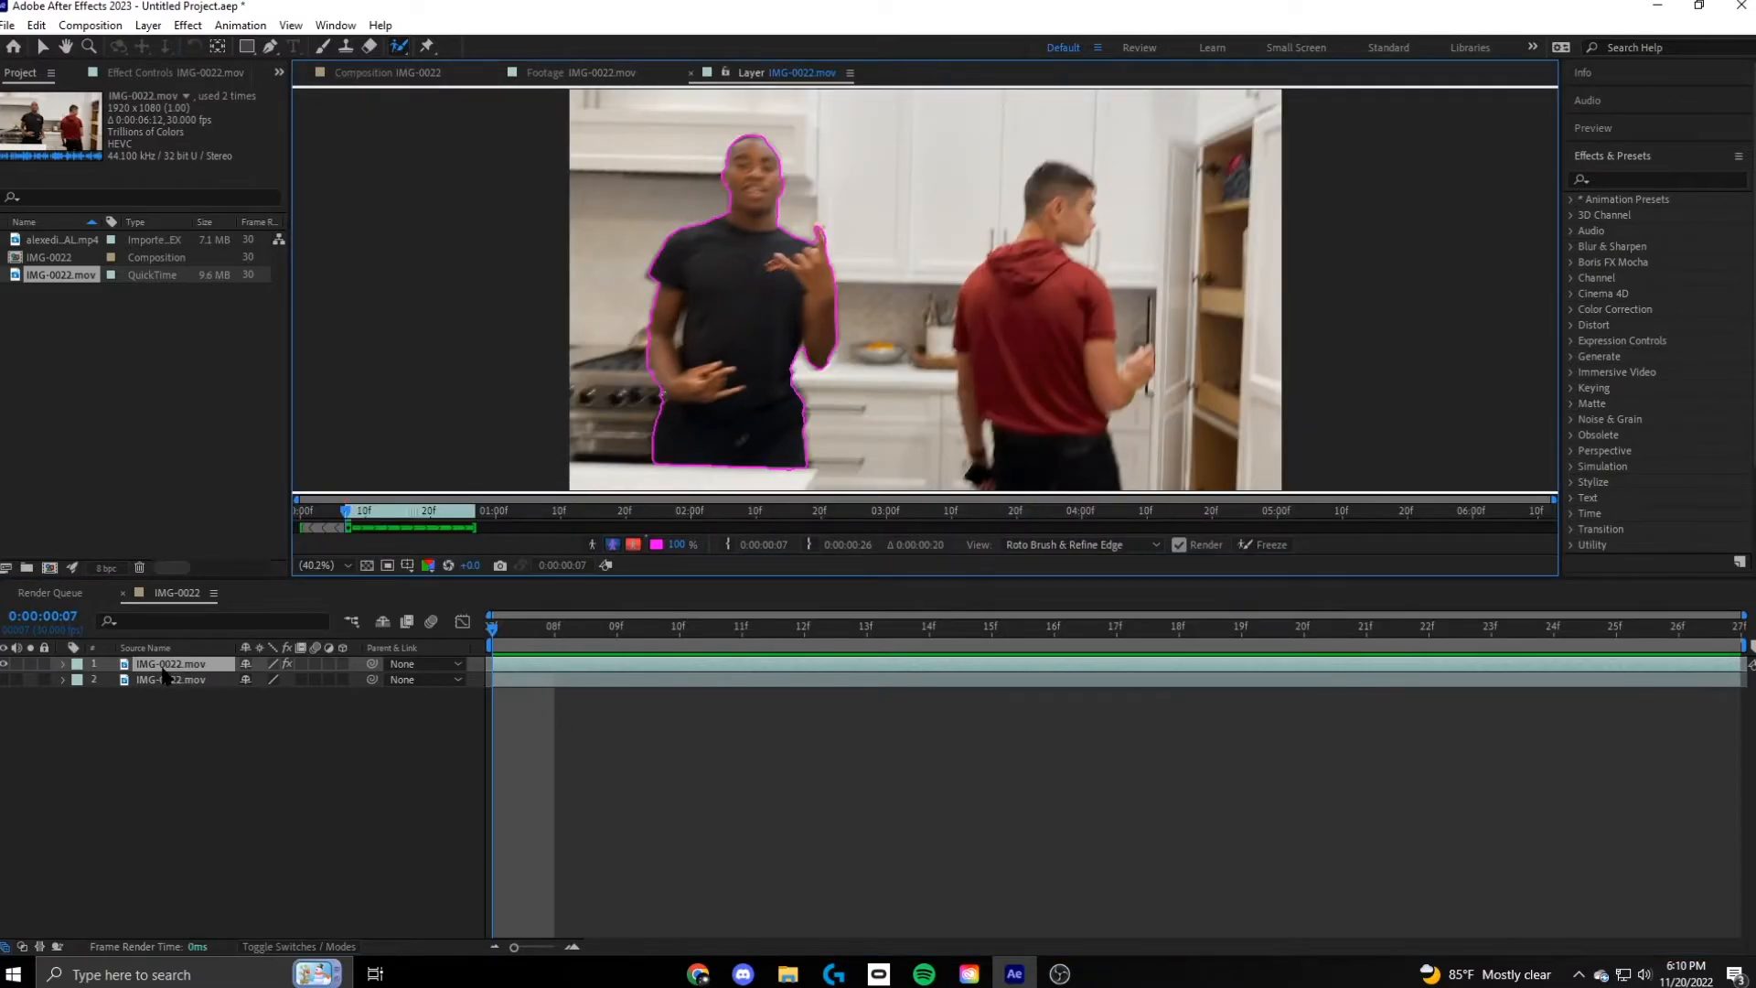
pyautogui.click(395, 73)
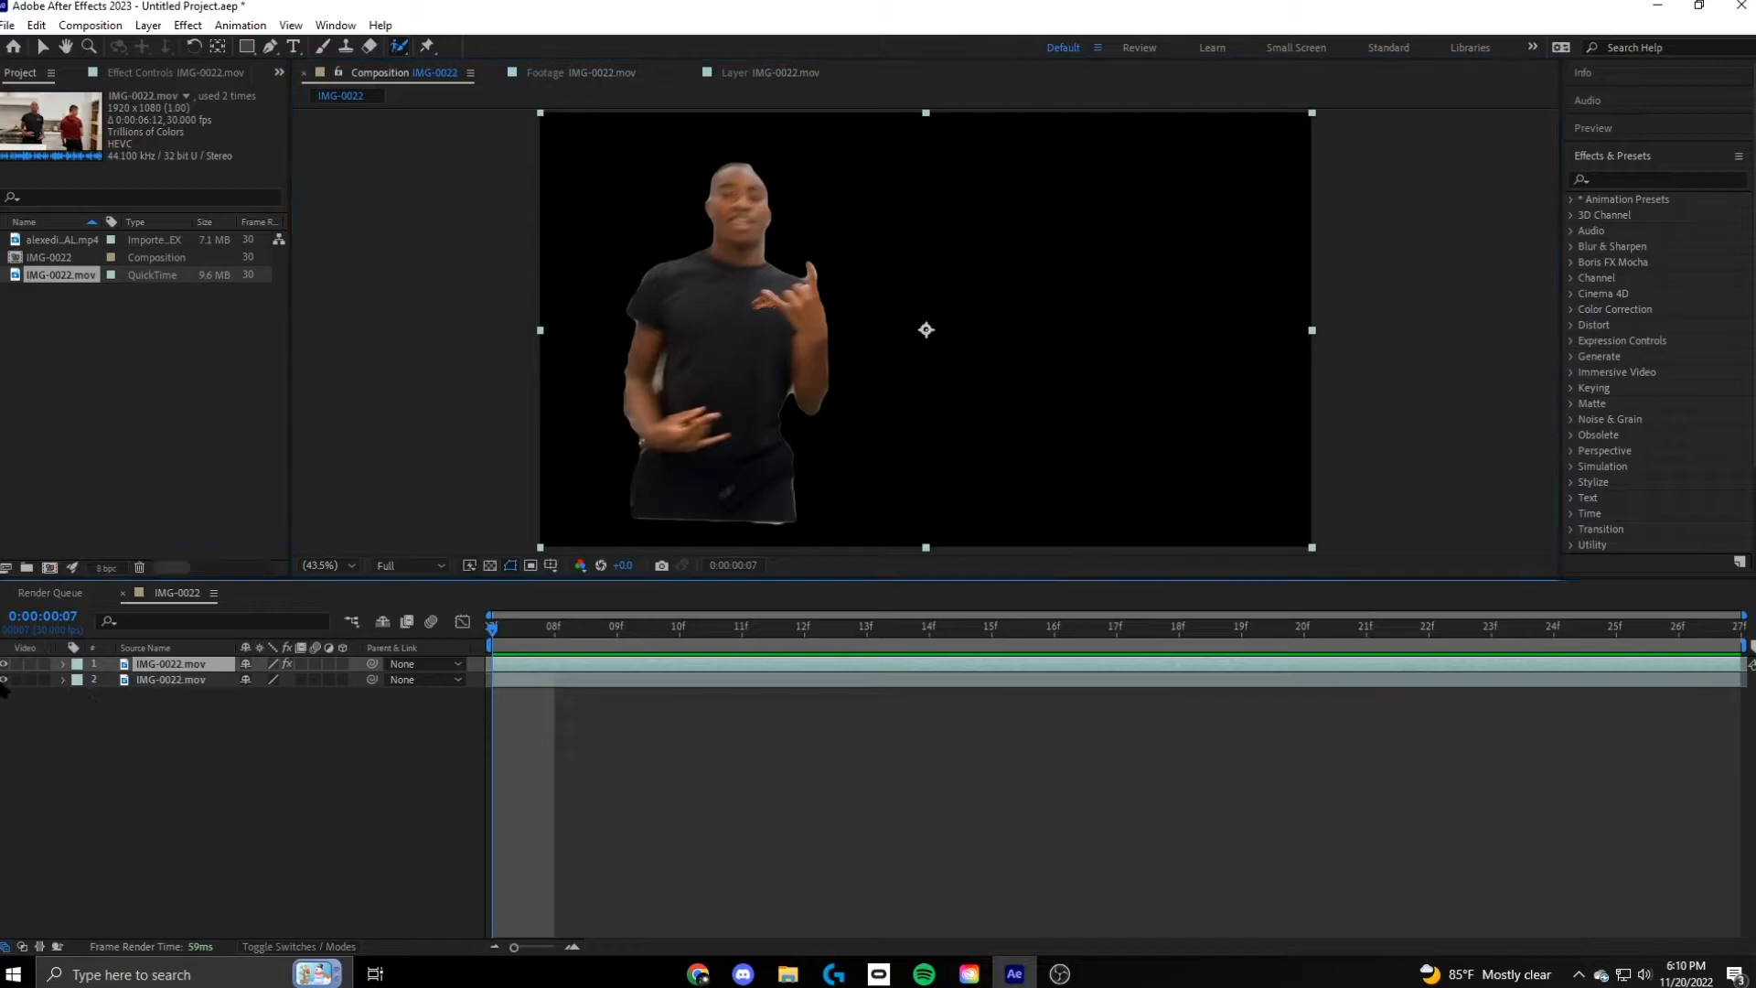
pyautogui.click(5, 680)
# Find the CC RepeTile effect and apply it to the original IMG-0022.mov footage beneath the cut-out
pyautogui.click(629, 683)
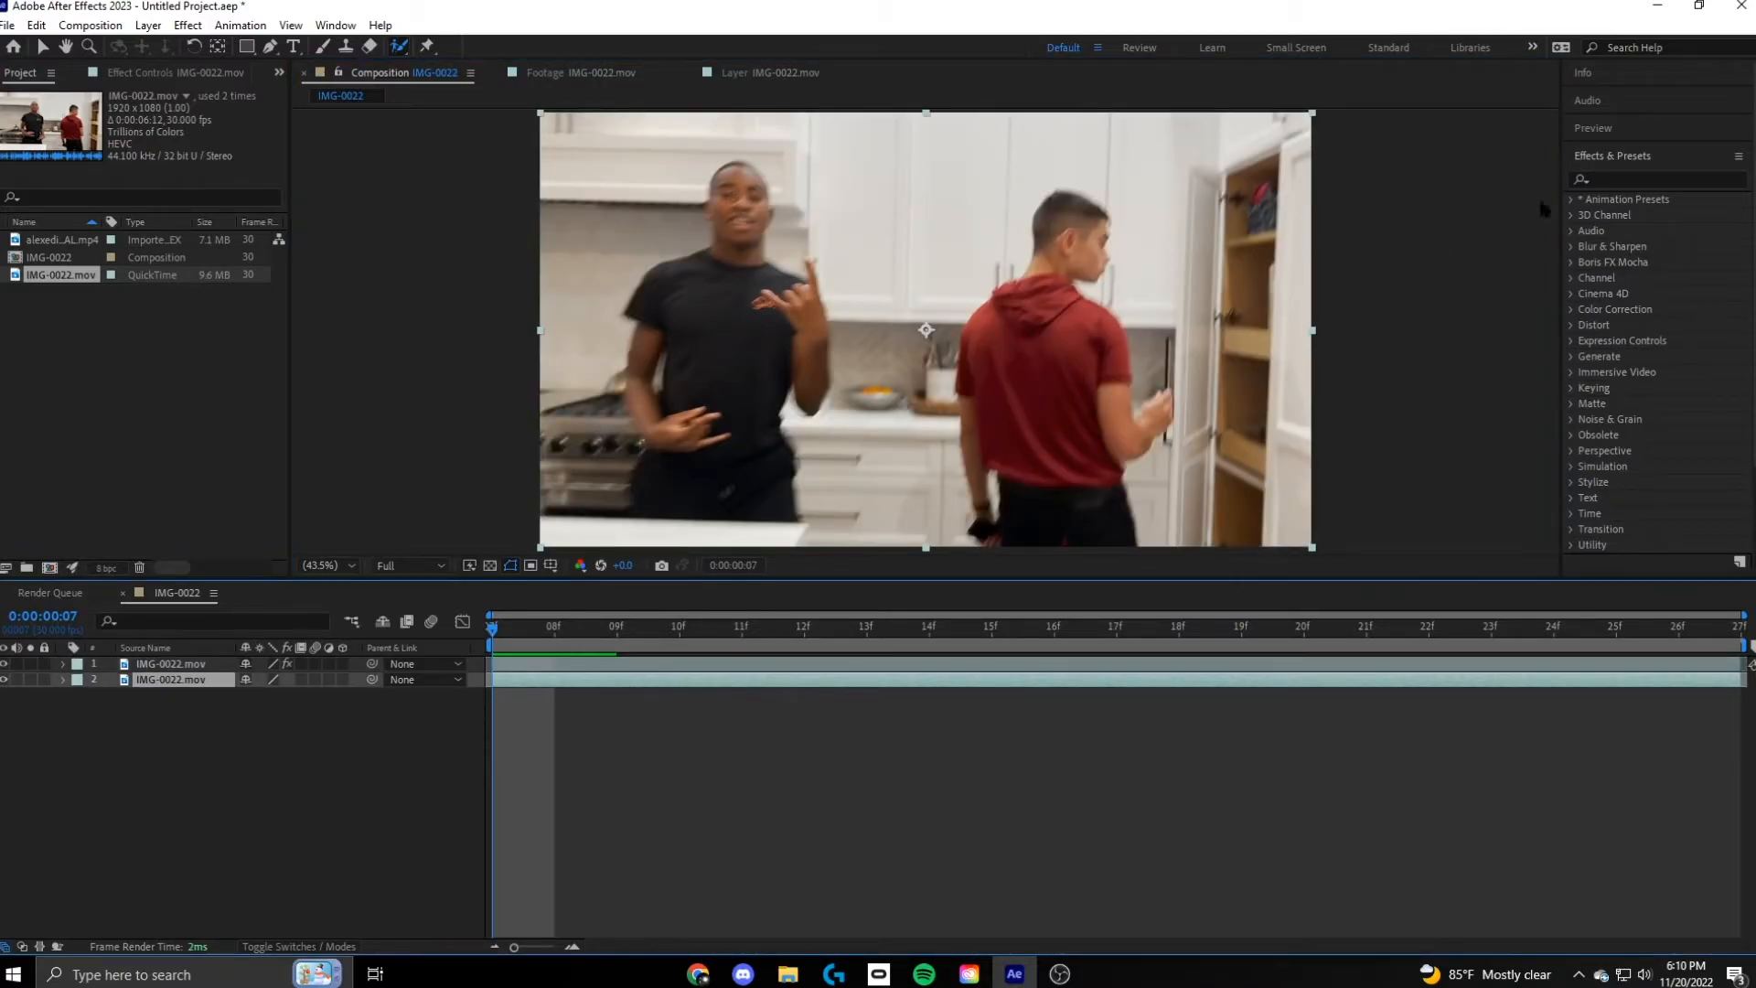
pyautogui.click(1630, 179)
pyautogui.write('rep')
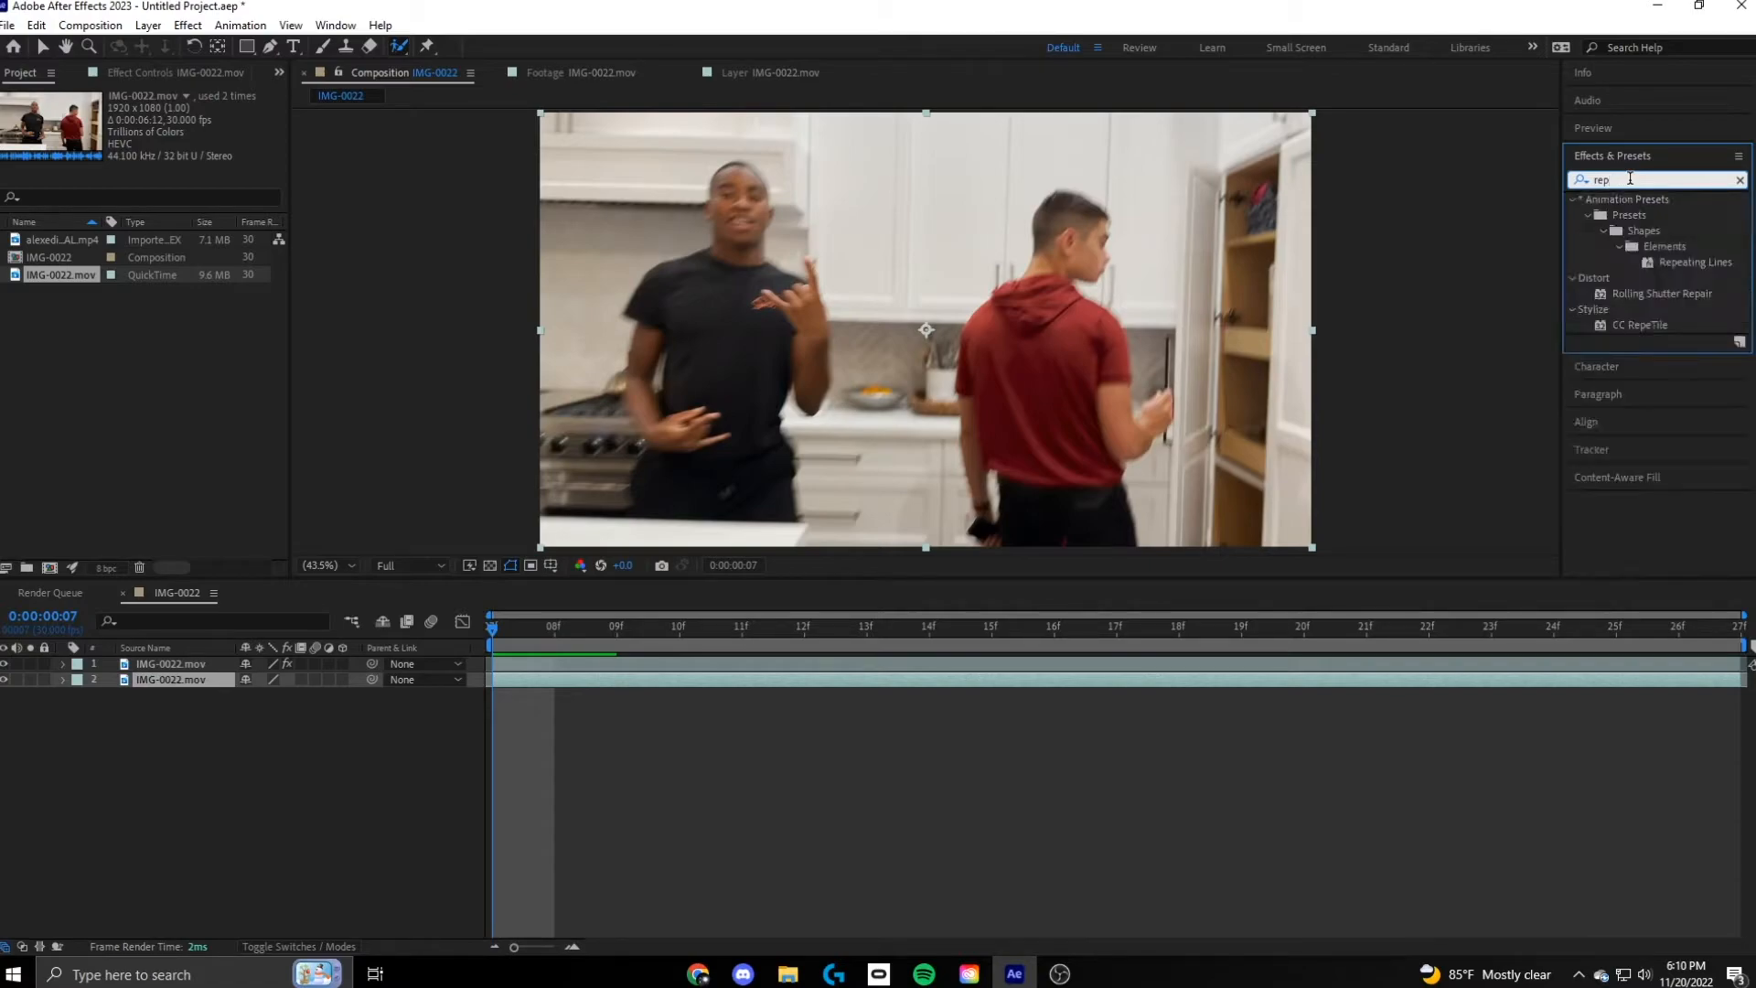
pyautogui.moveTo(1646, 327); pyautogui.dragTo(688, 681)
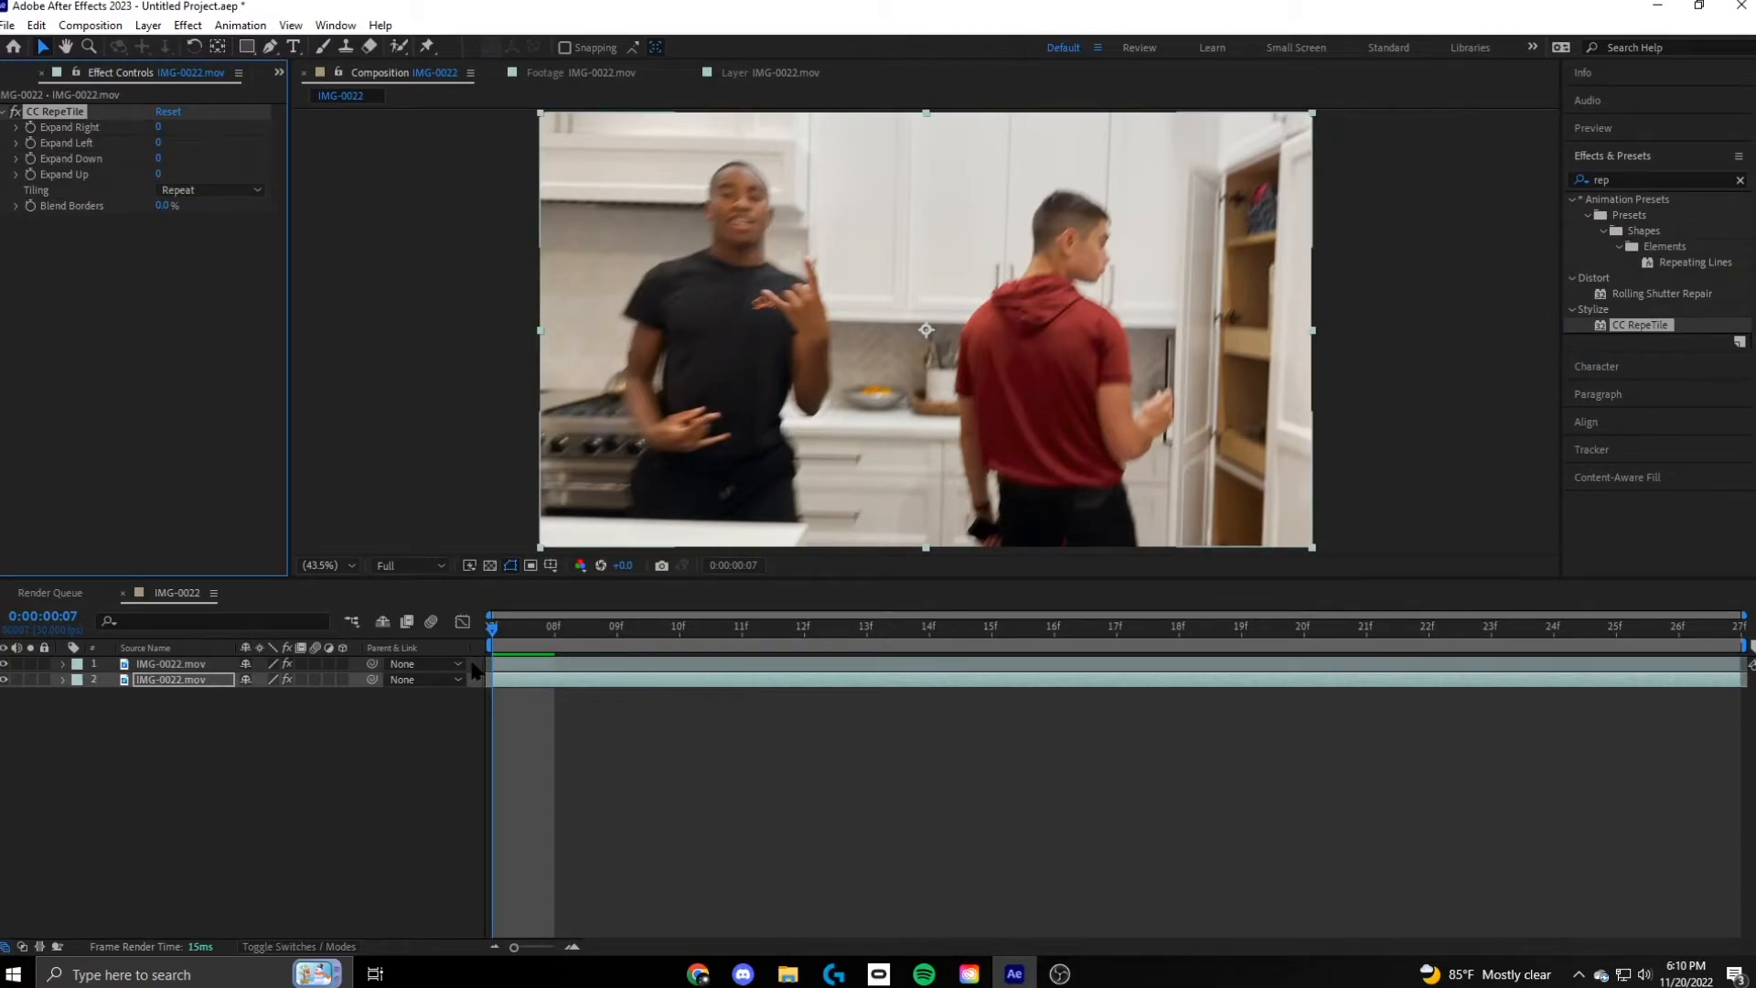
# Start a Position animation on the background footage at the first frame, with the value 2929.0, 540.0
pyautogui.press('p')
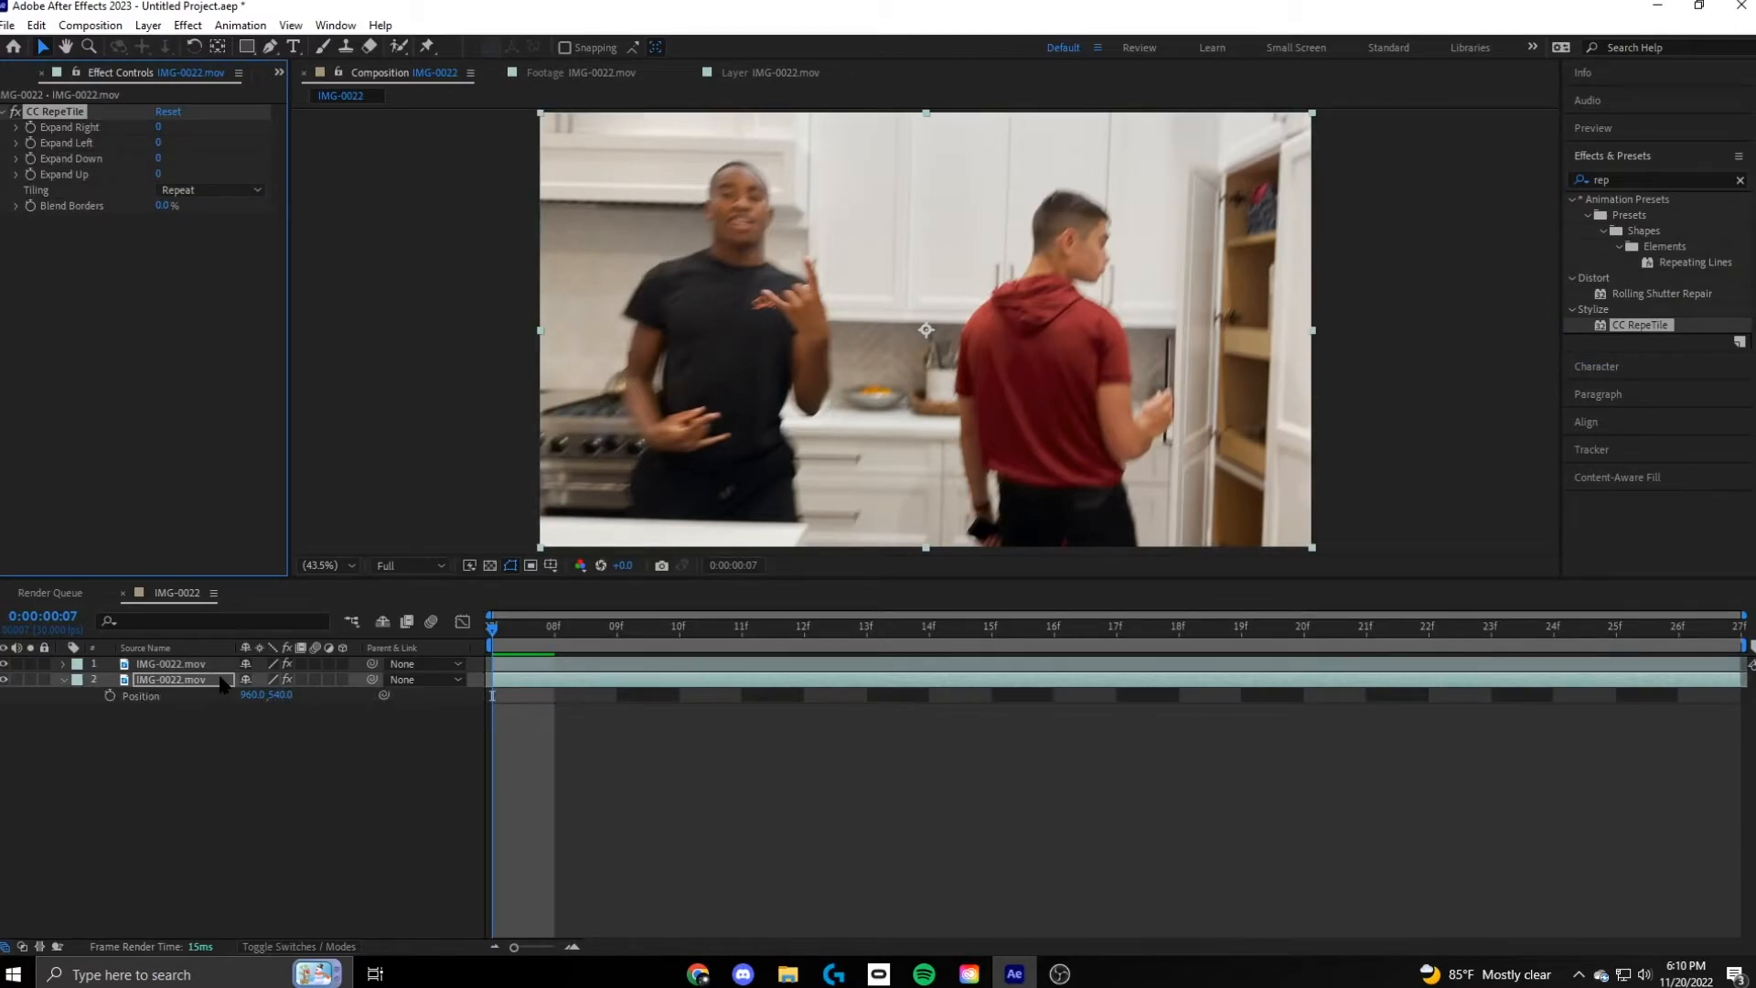
pyautogui.click(110, 695)
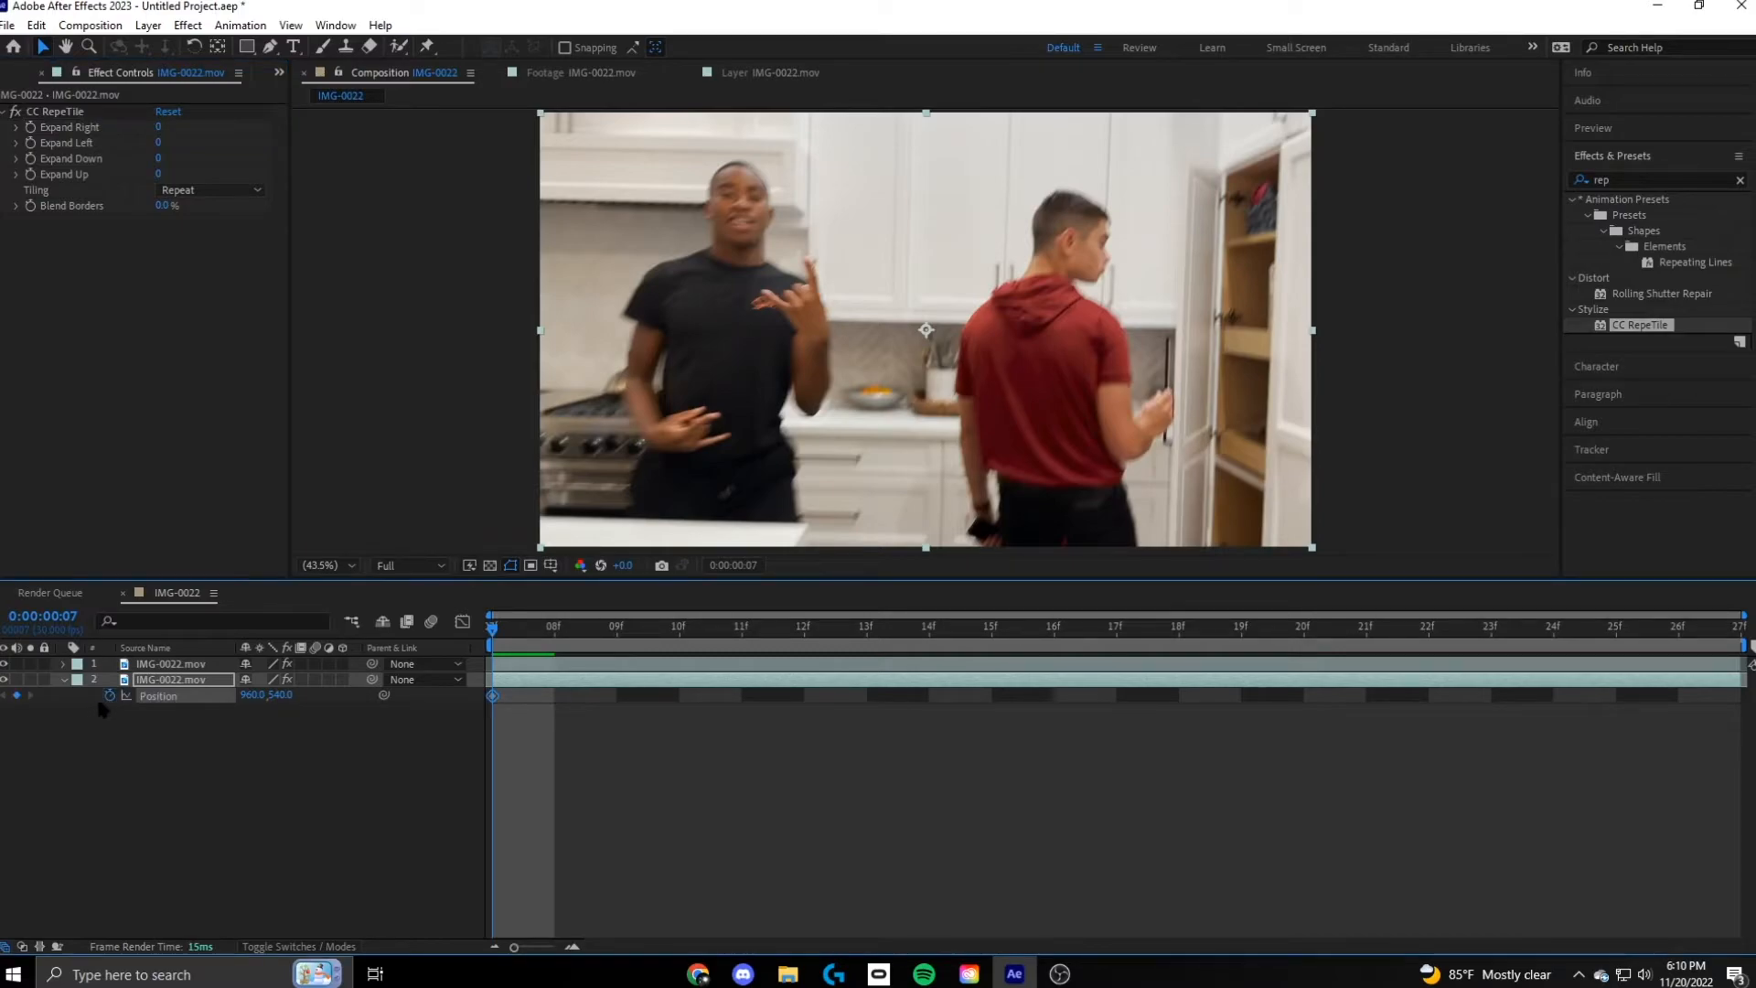
pyautogui.moveTo(560, 648); pyautogui.dragTo(433, 684)
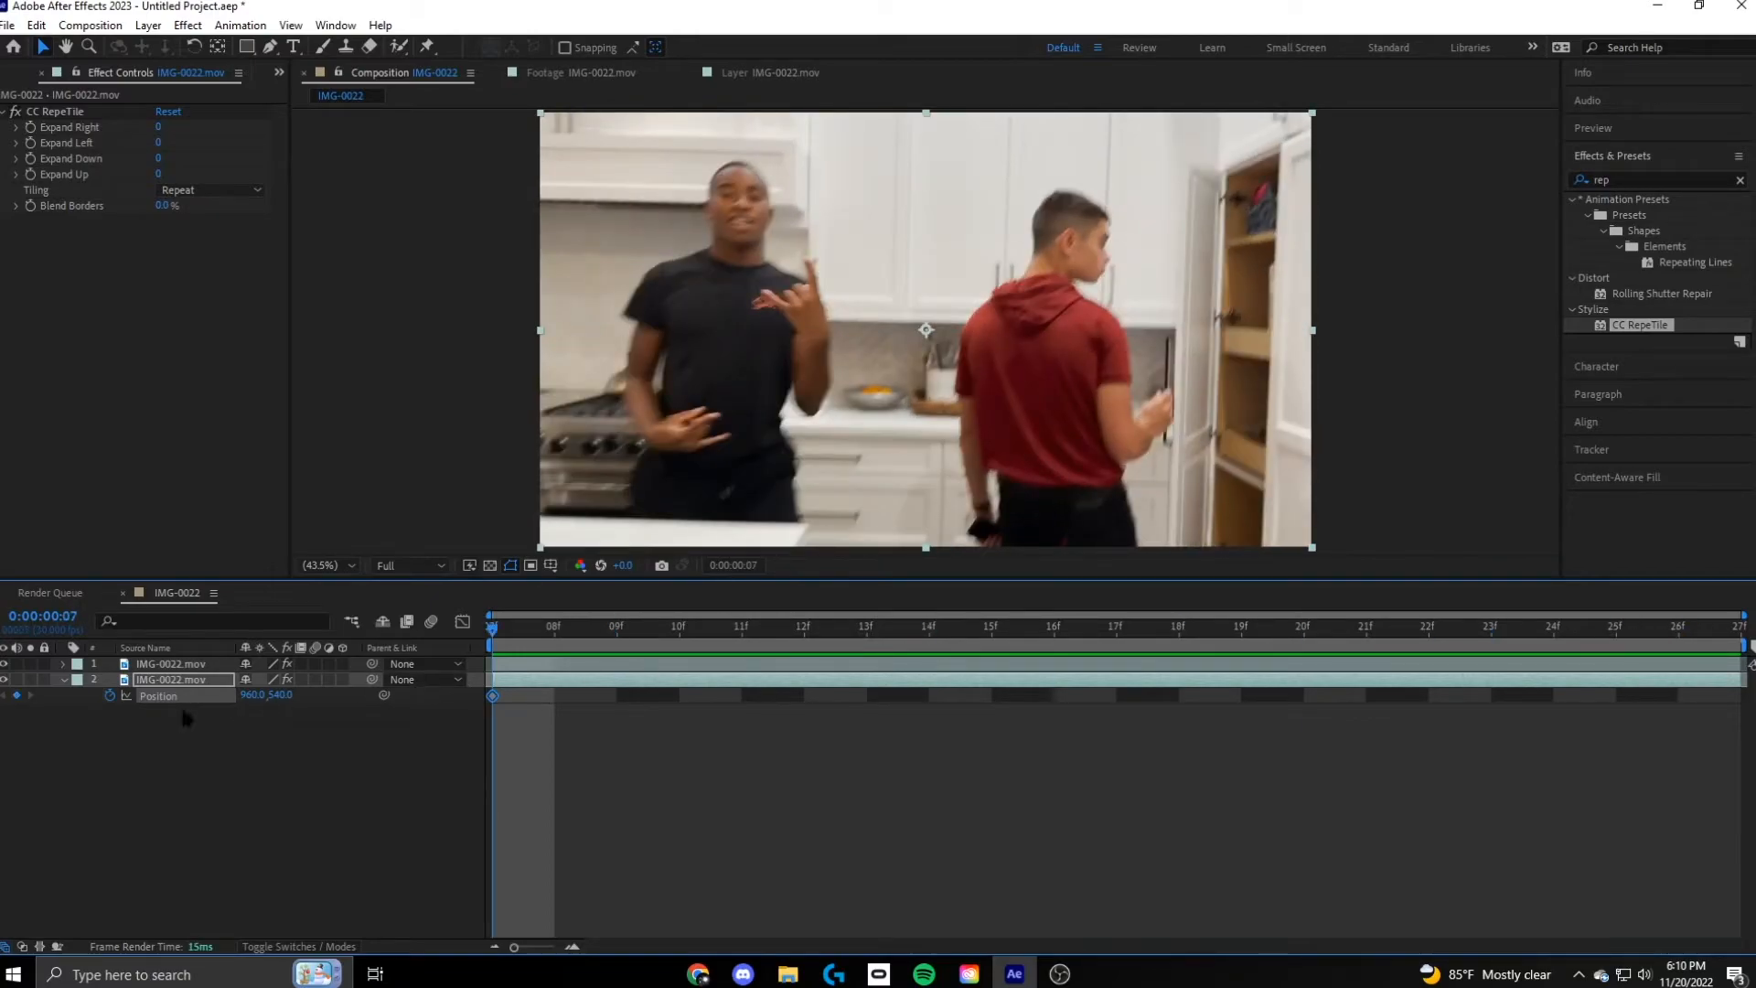
pyautogui.moveTo(249, 694); pyautogui.dragTo(797, 695)
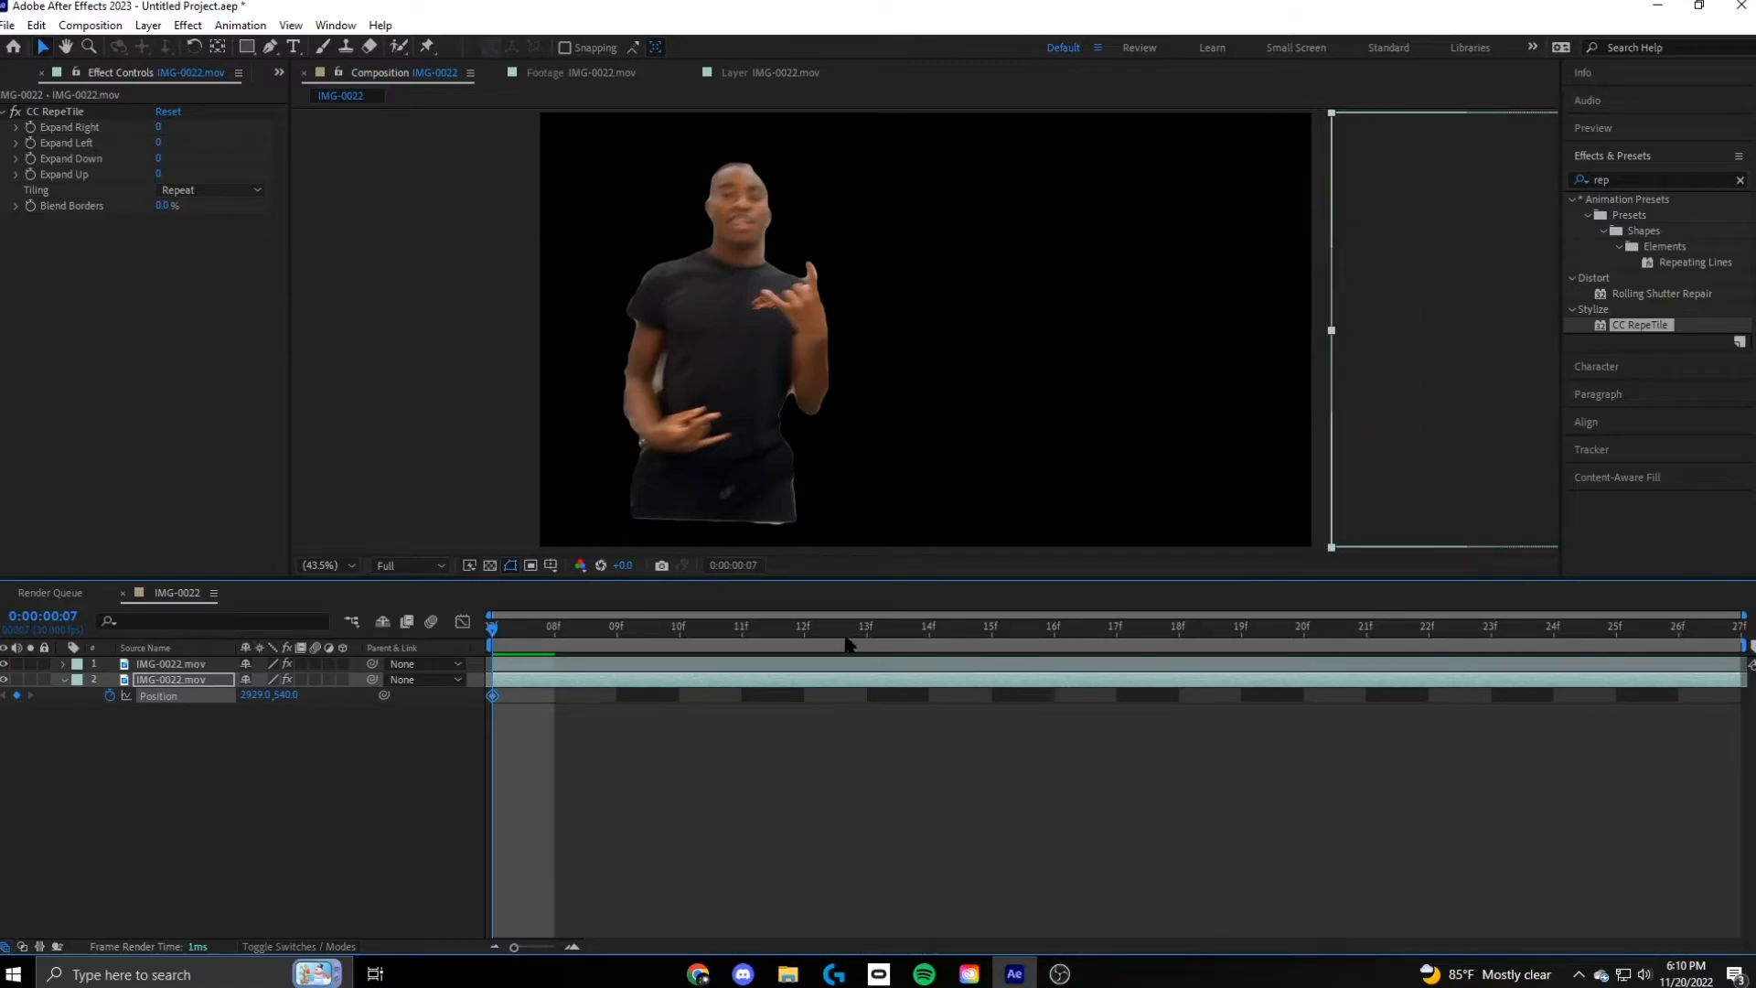
# Slide the background footage to Position -960.0, 535.4 at frame 26 and scrub through the resulting movement
pyautogui.moveTo(931, 638); pyautogui.dragTo(1679, 629)
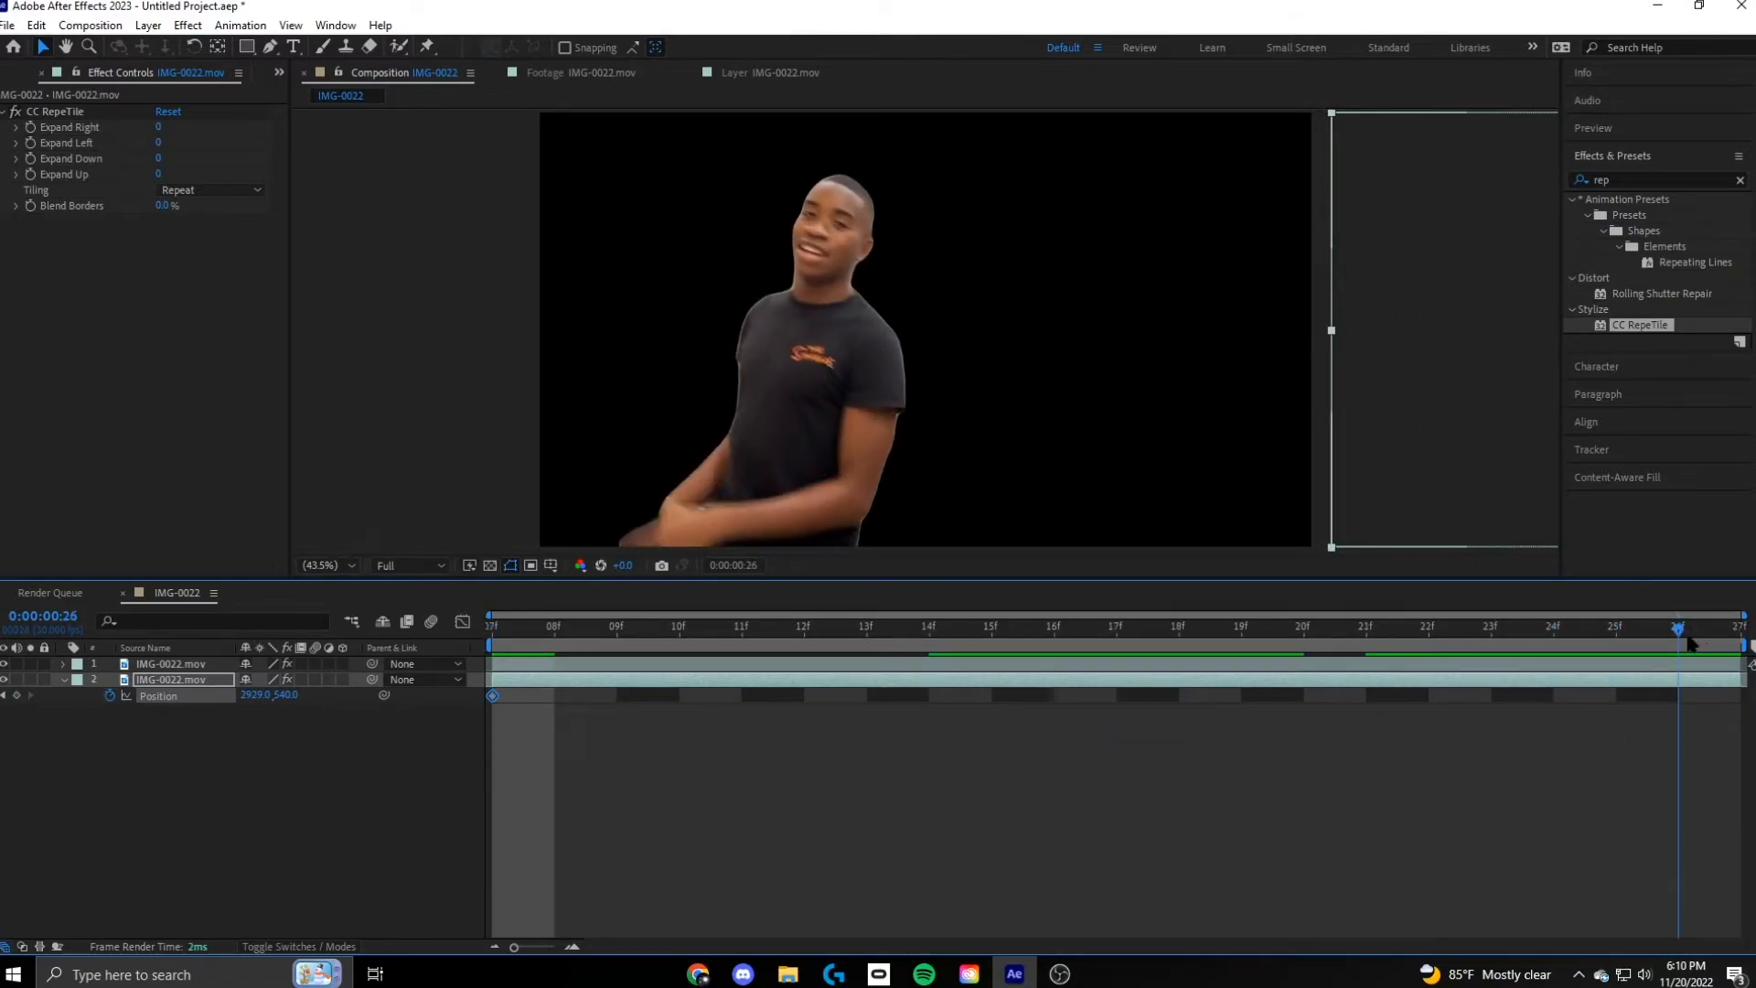
pyautogui.moveTo(263, 696); pyautogui.dragTo(174, 682)
pyautogui.click(137, 709)
pyautogui.moveTo(1169, 362); pyautogui.dragTo(430, 354)
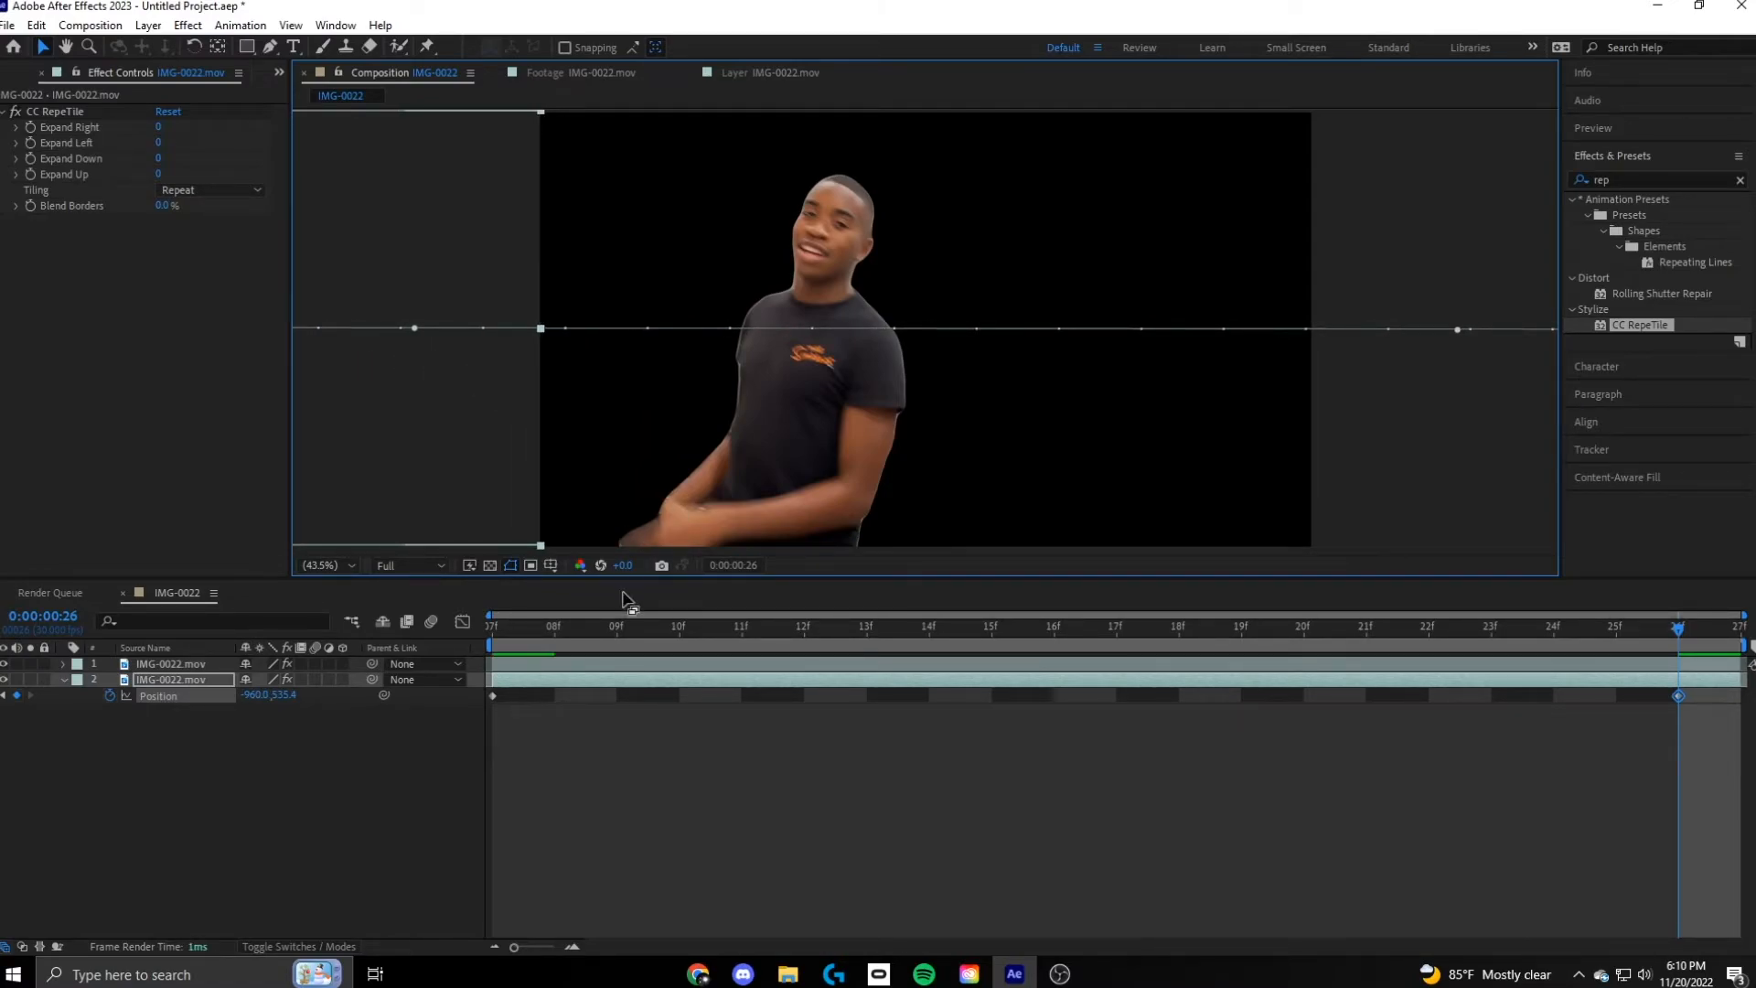
pyautogui.moveTo(540, 641); pyautogui.dragTo(1659, 649)
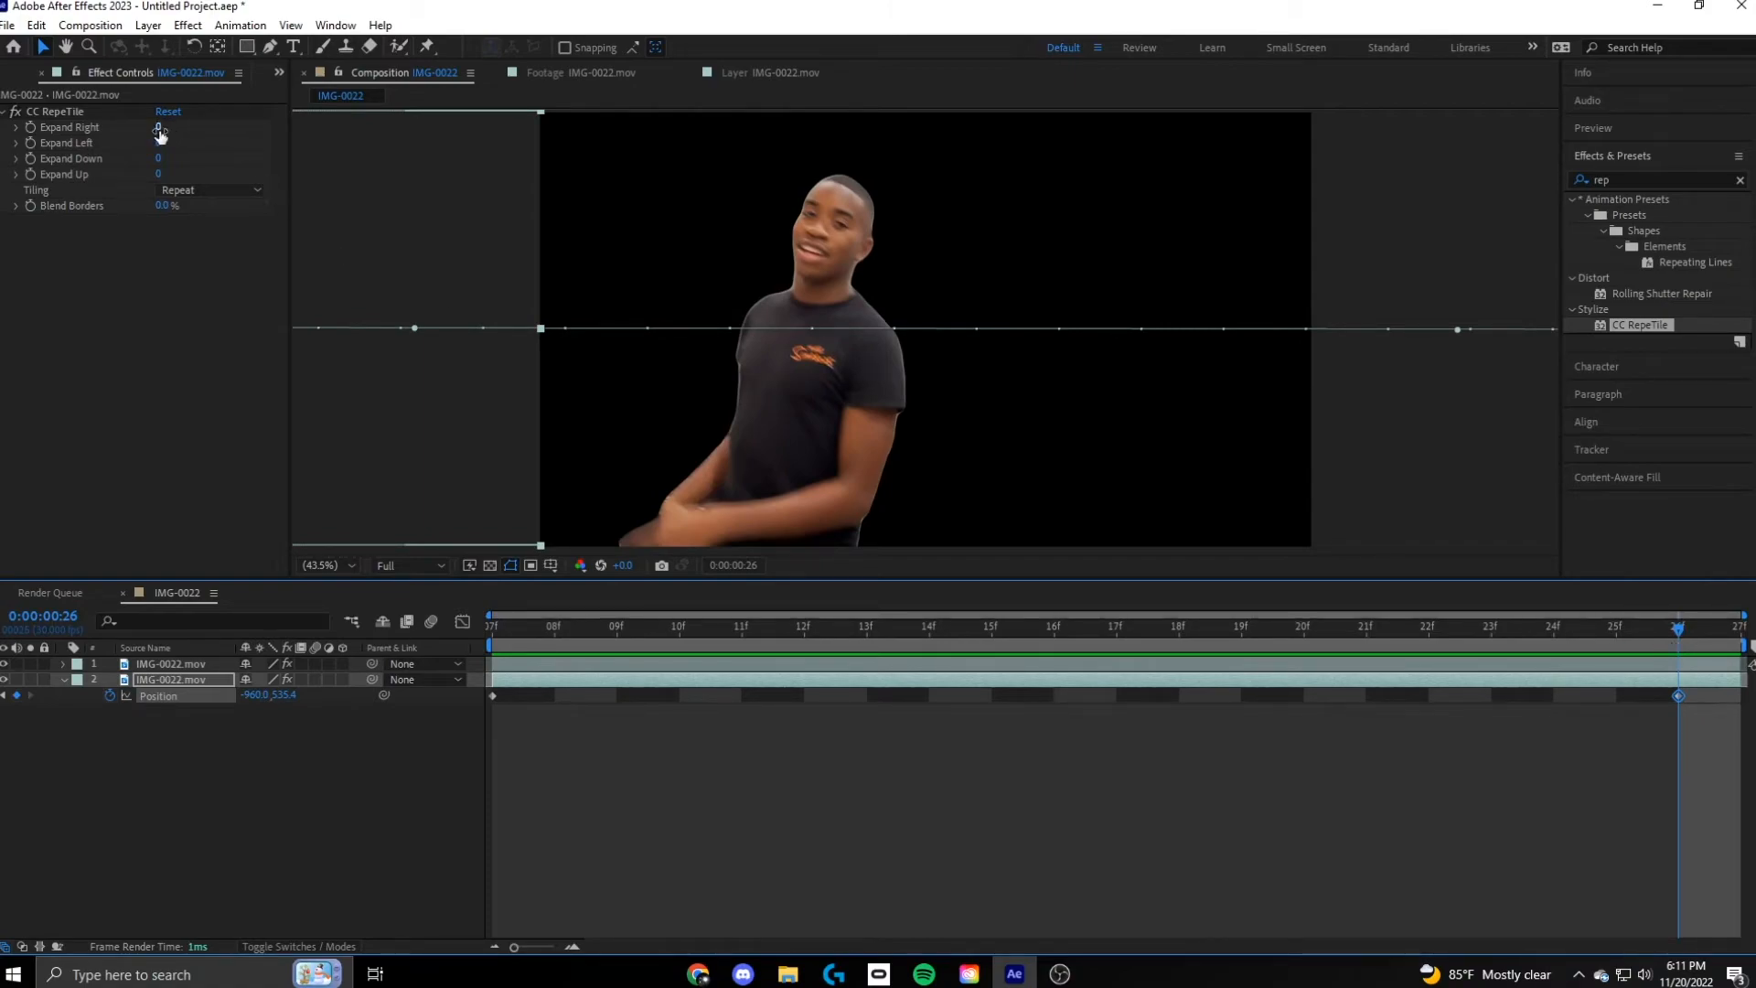
# Set CC RepeTile's Expand Right to 3094 and Expand Left to 3464, and move the closing Position keyframe to the clip's end
pyautogui.moveTo(158, 130); pyautogui.dragTo(1658, 229)
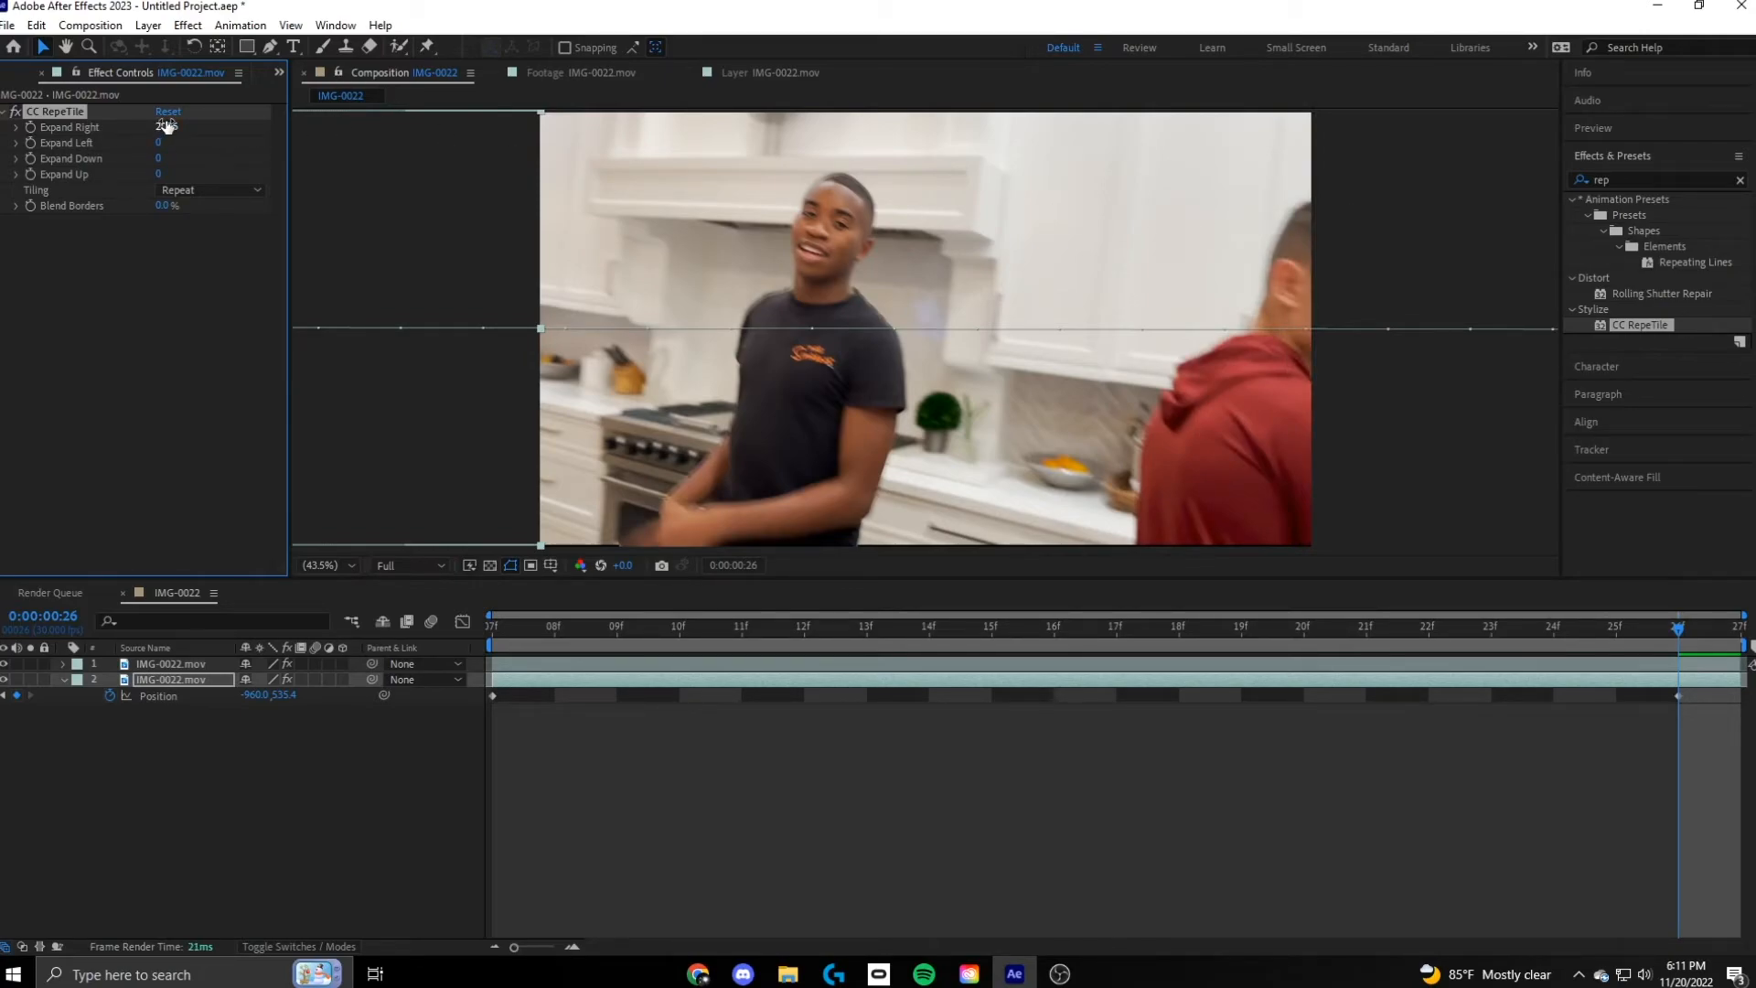
pyautogui.moveTo(601, 628); pyautogui.dragTo(477, 644)
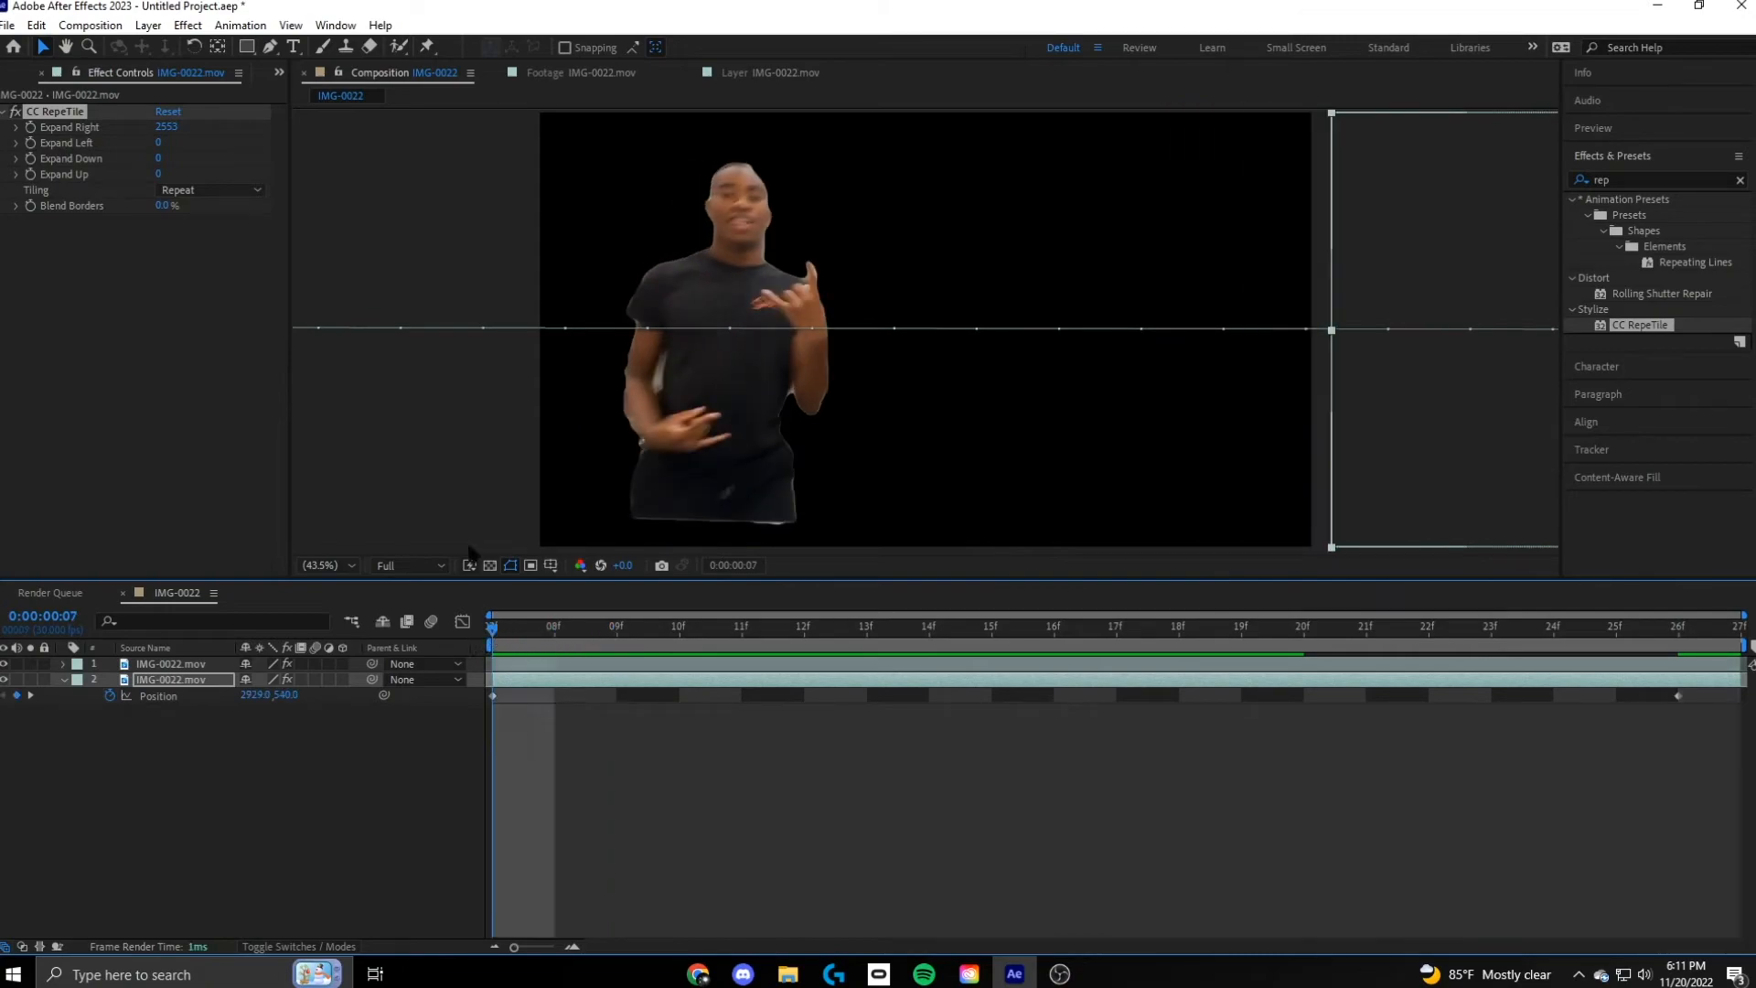
pyautogui.moveTo(160, 144); pyautogui.dragTo(347, 143)
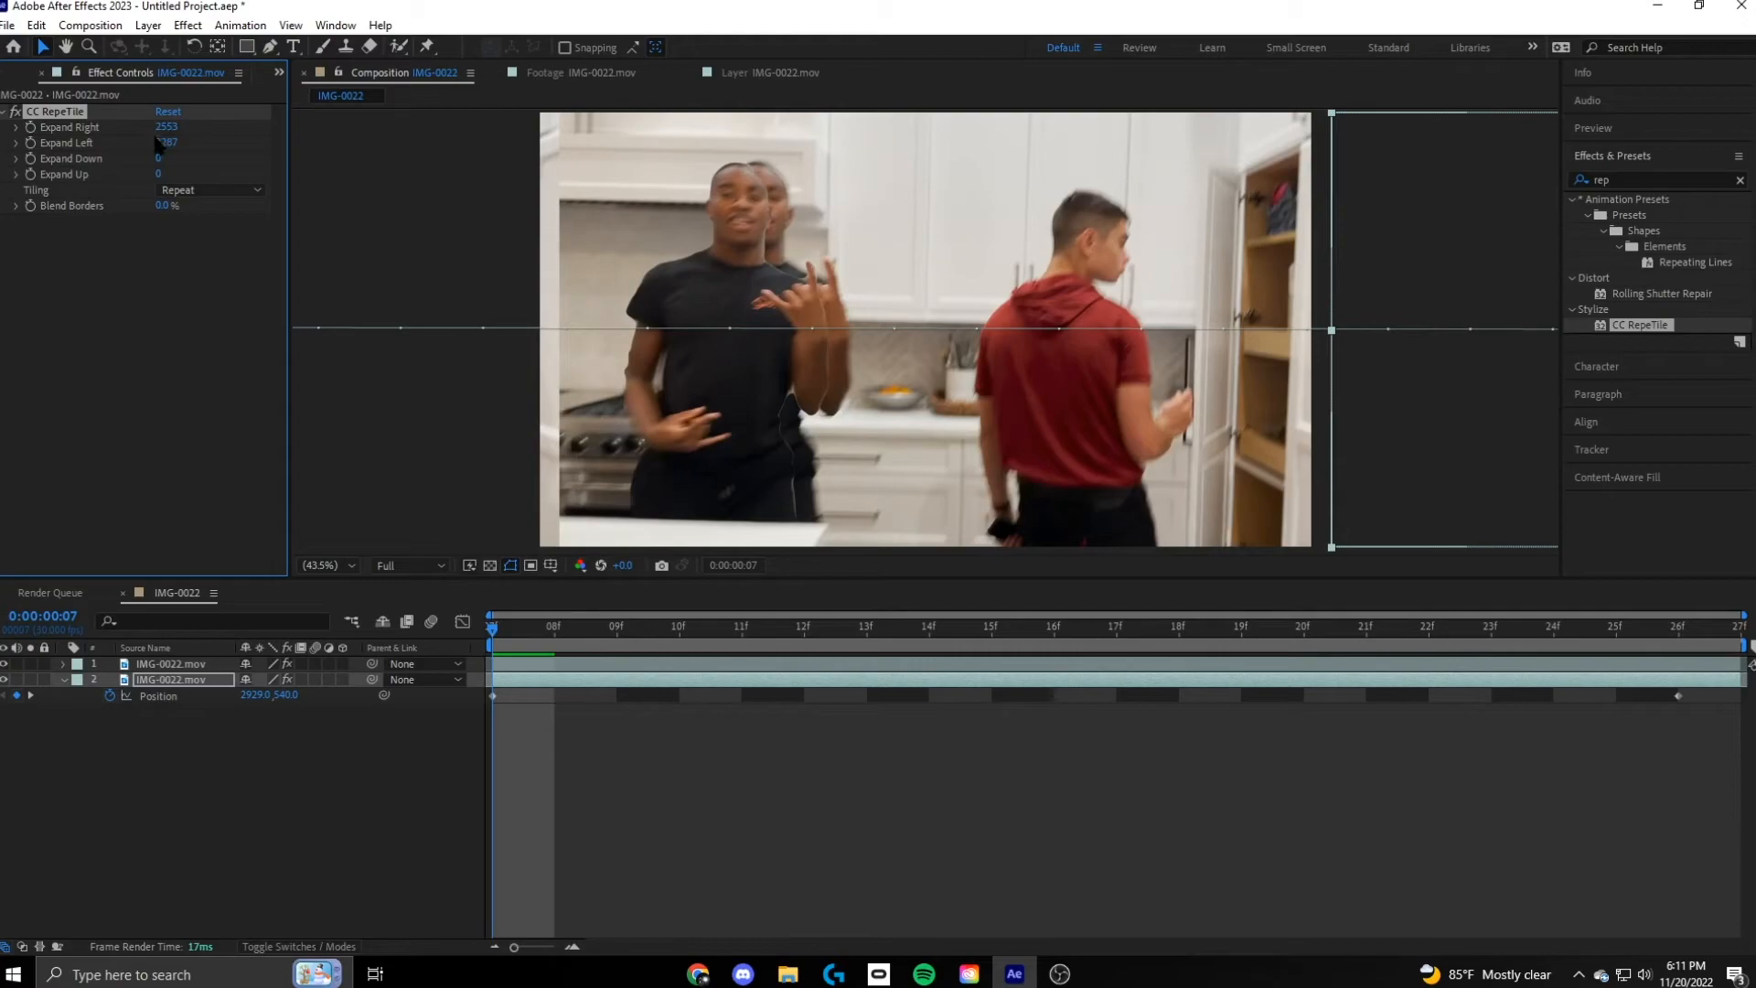
pyautogui.moveTo(602, 172); pyautogui.dragTo(666, 189)
pyautogui.moveTo(500, 635); pyautogui.dragTo(1621, 629)
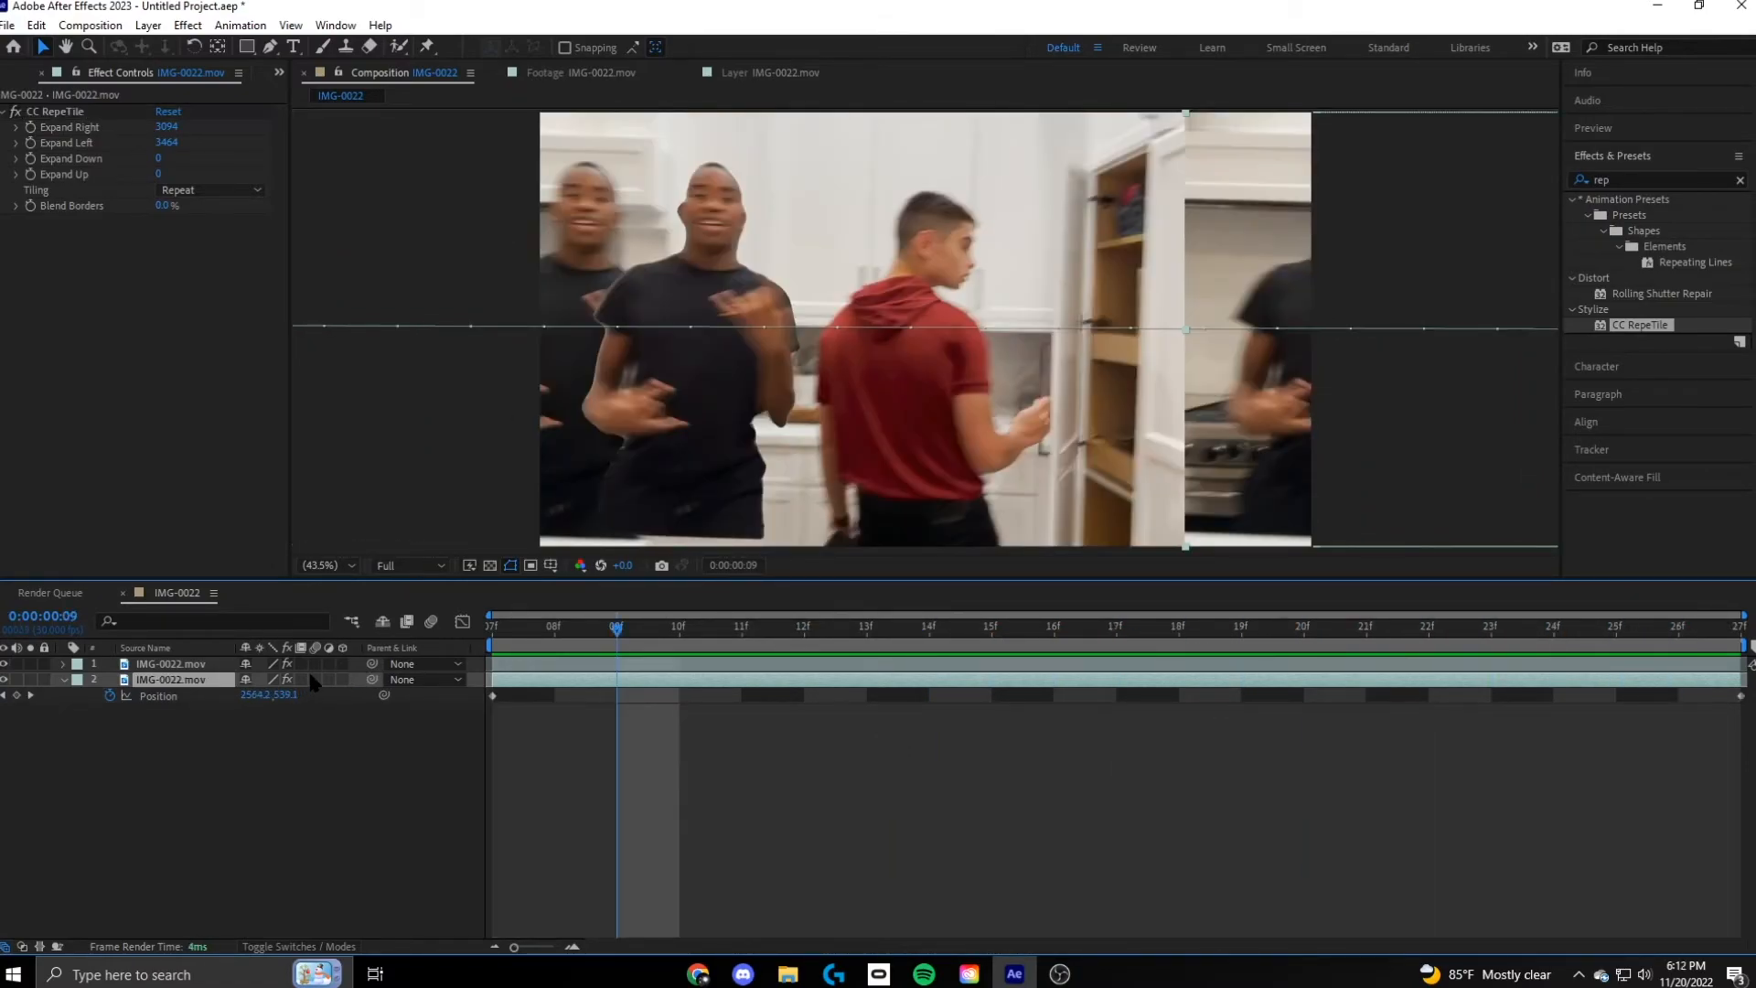
# Enable motion blur for the background footage and apply Easy Ease to both of its Position keyframes
pyautogui.click(317, 678)
pyautogui.click(1740, 696)
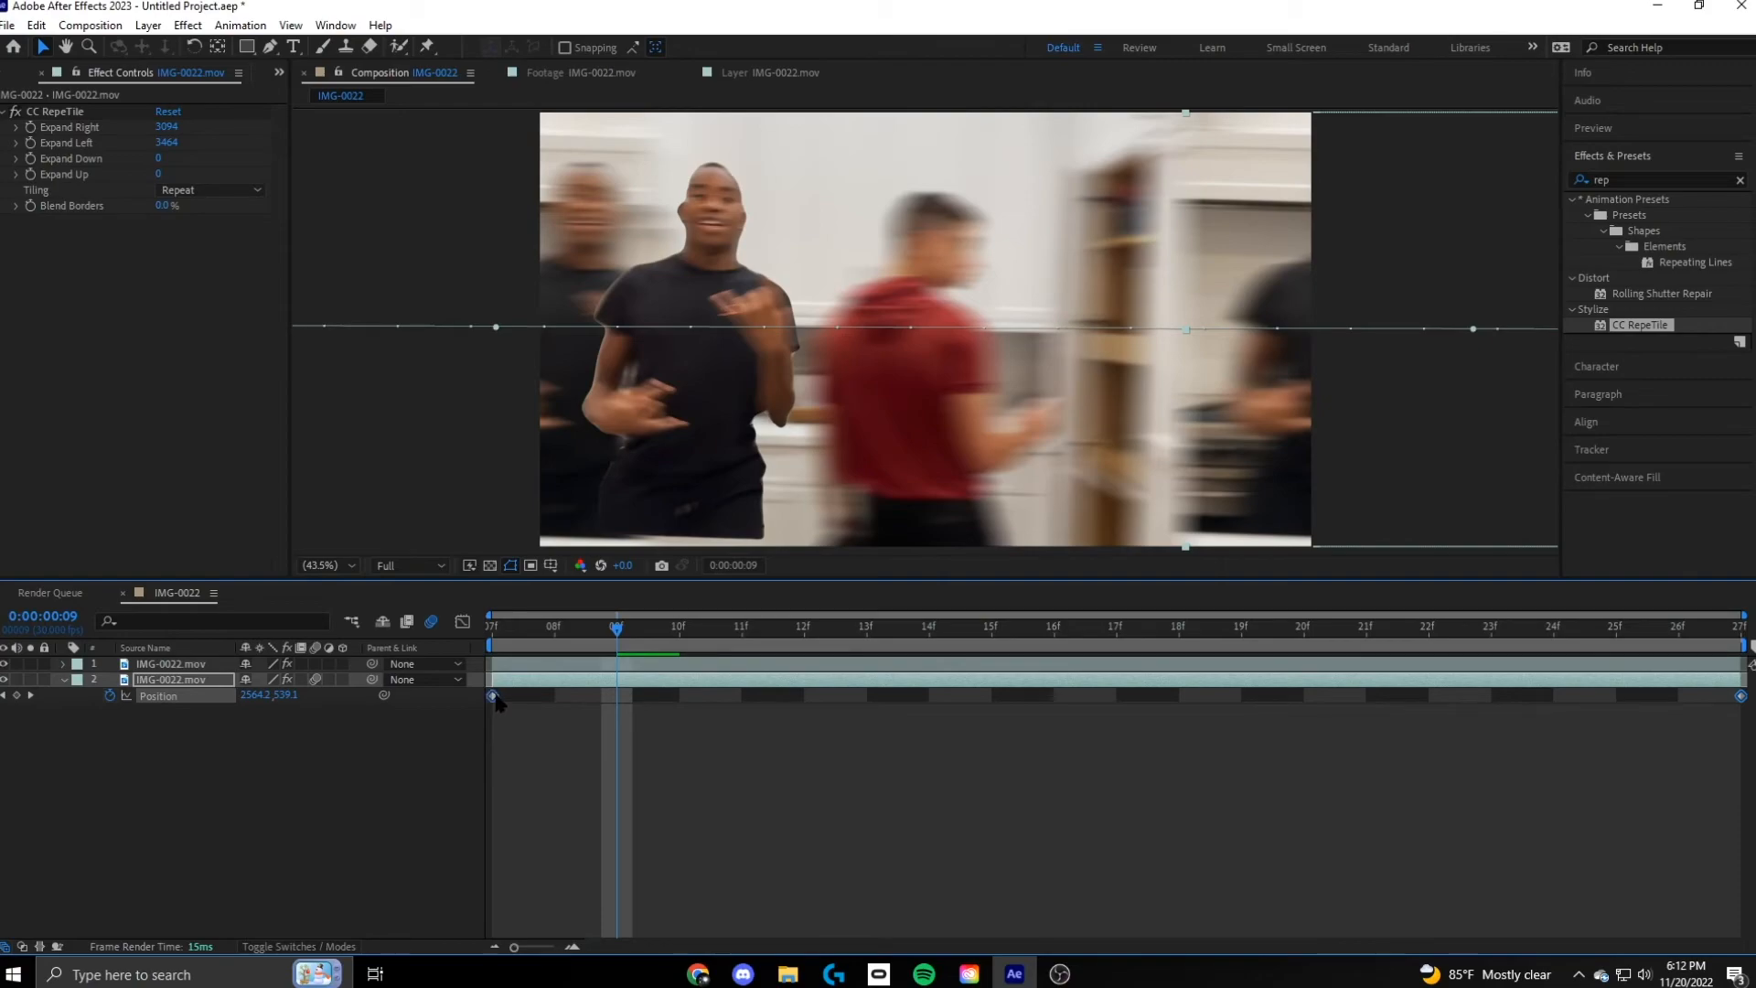
pyautogui.press('F9')
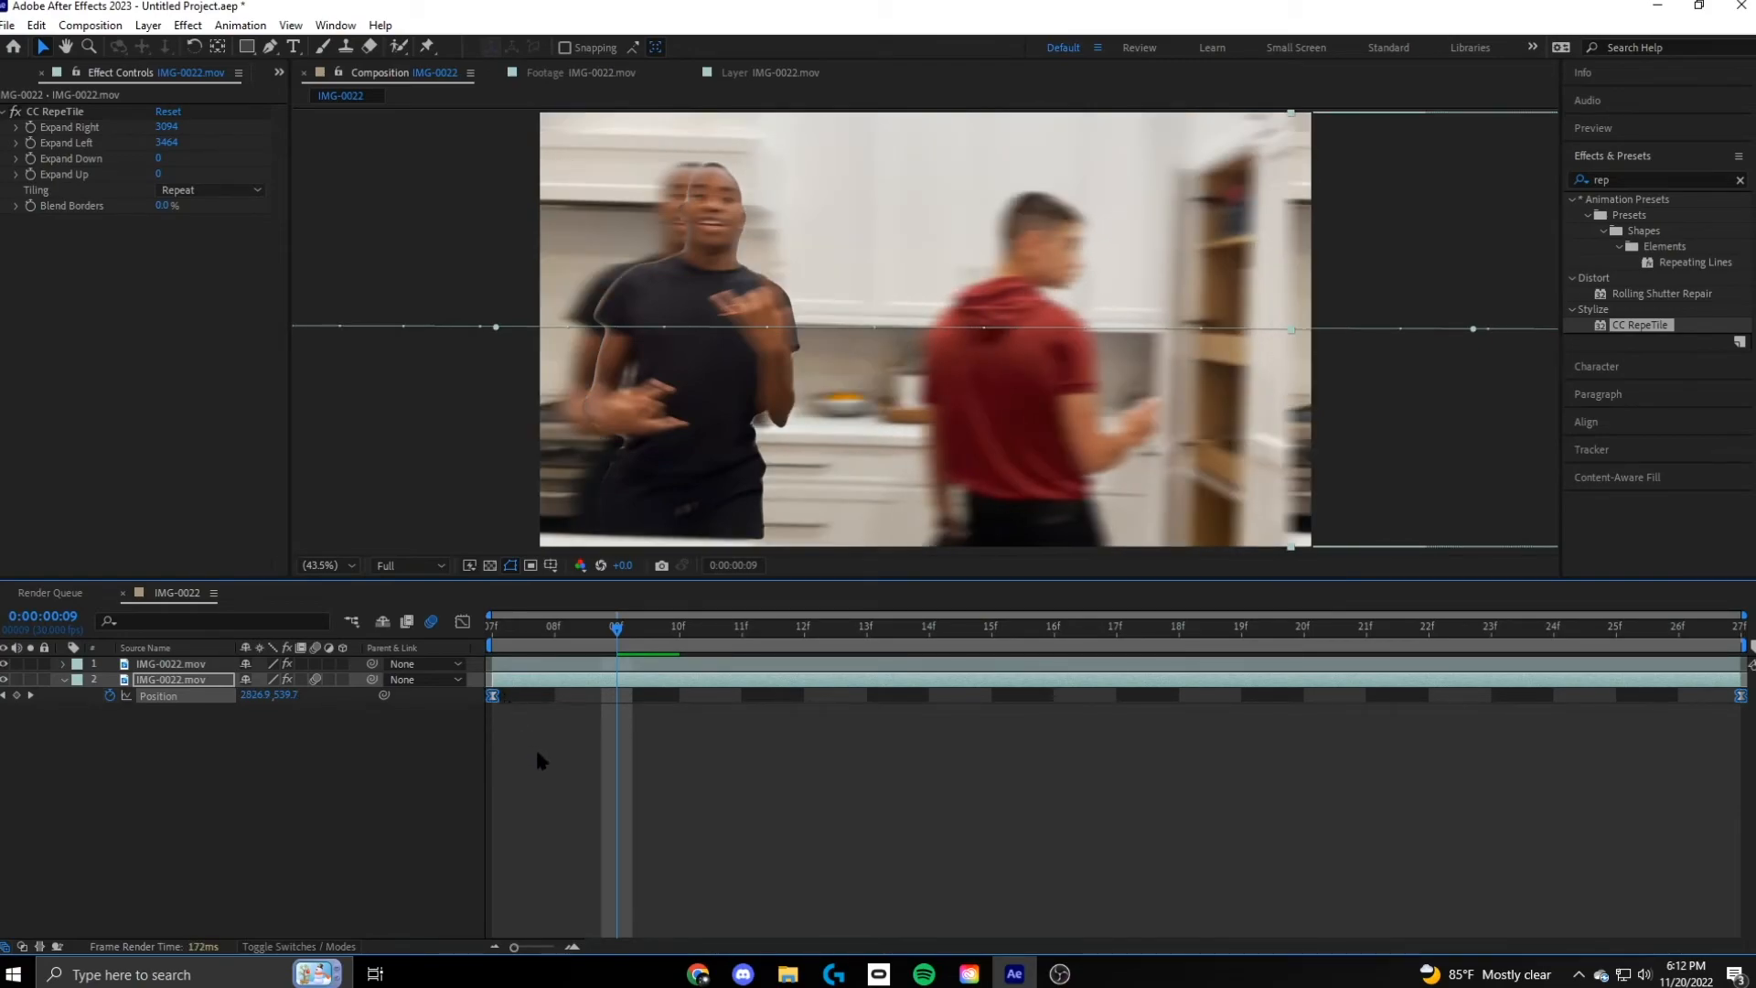
pyautogui.click(538, 759)
pyautogui.click(512, 684)
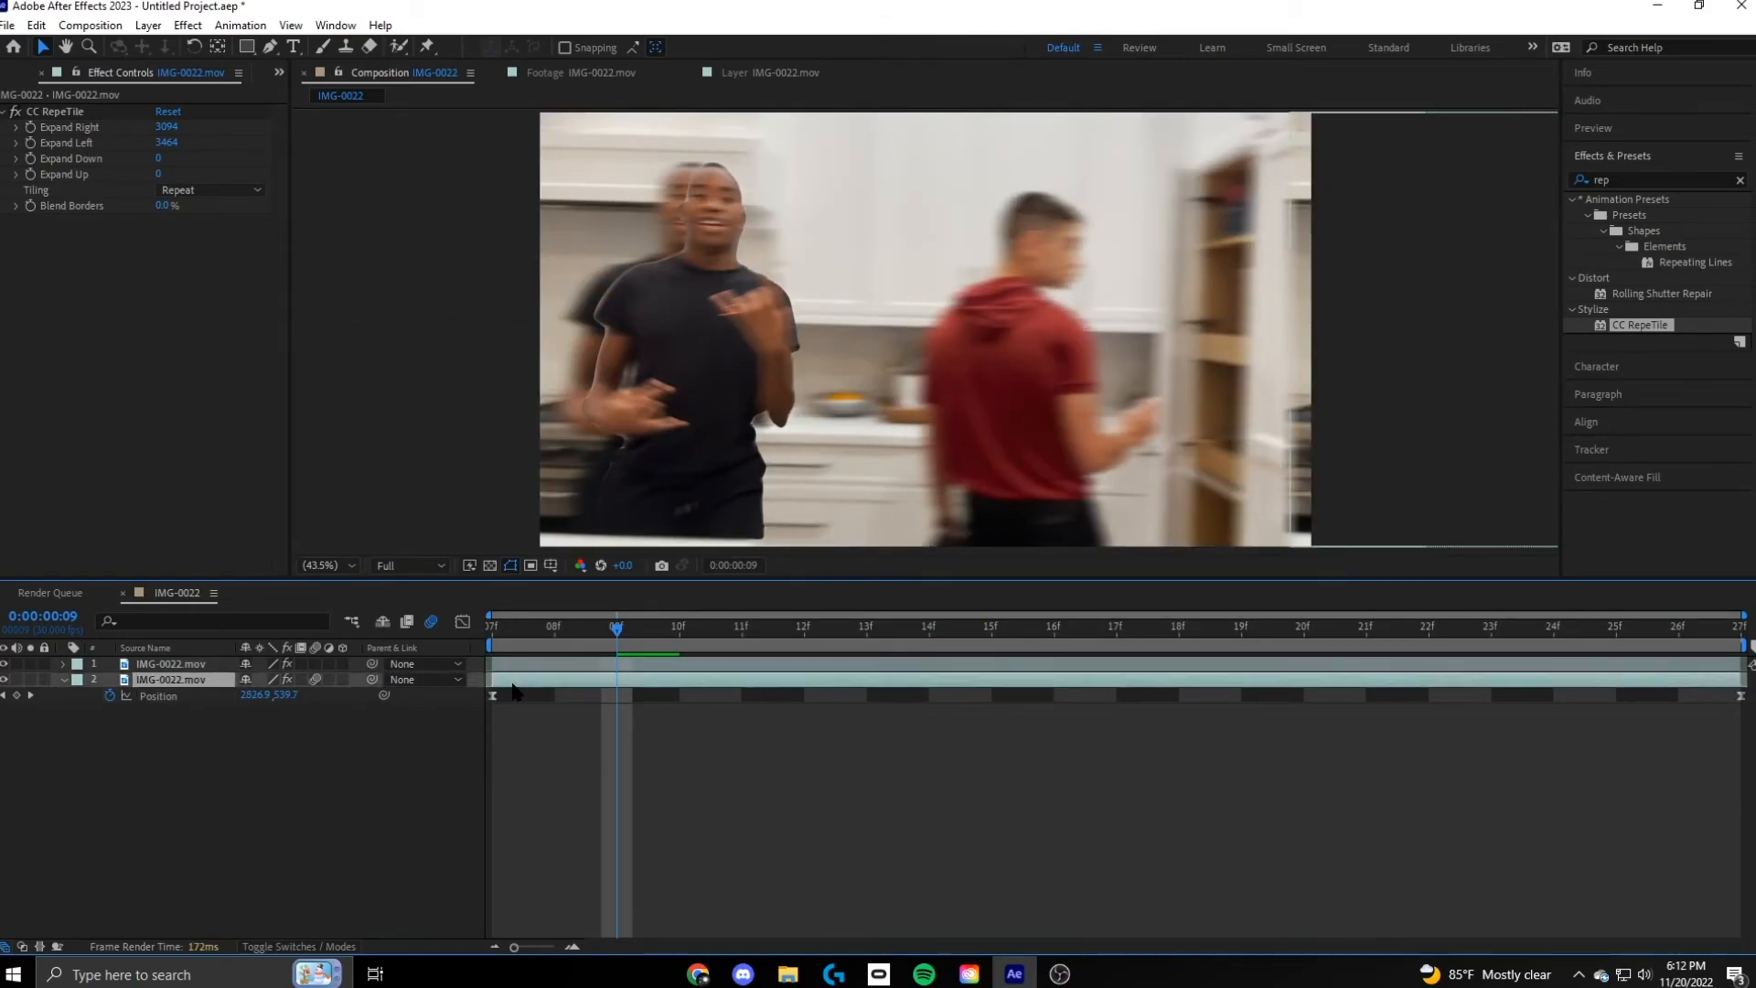
# Play and scrub through the composition to check the tiled, motion-blurred background moving behind the cut-out man
pyautogui.press('space')
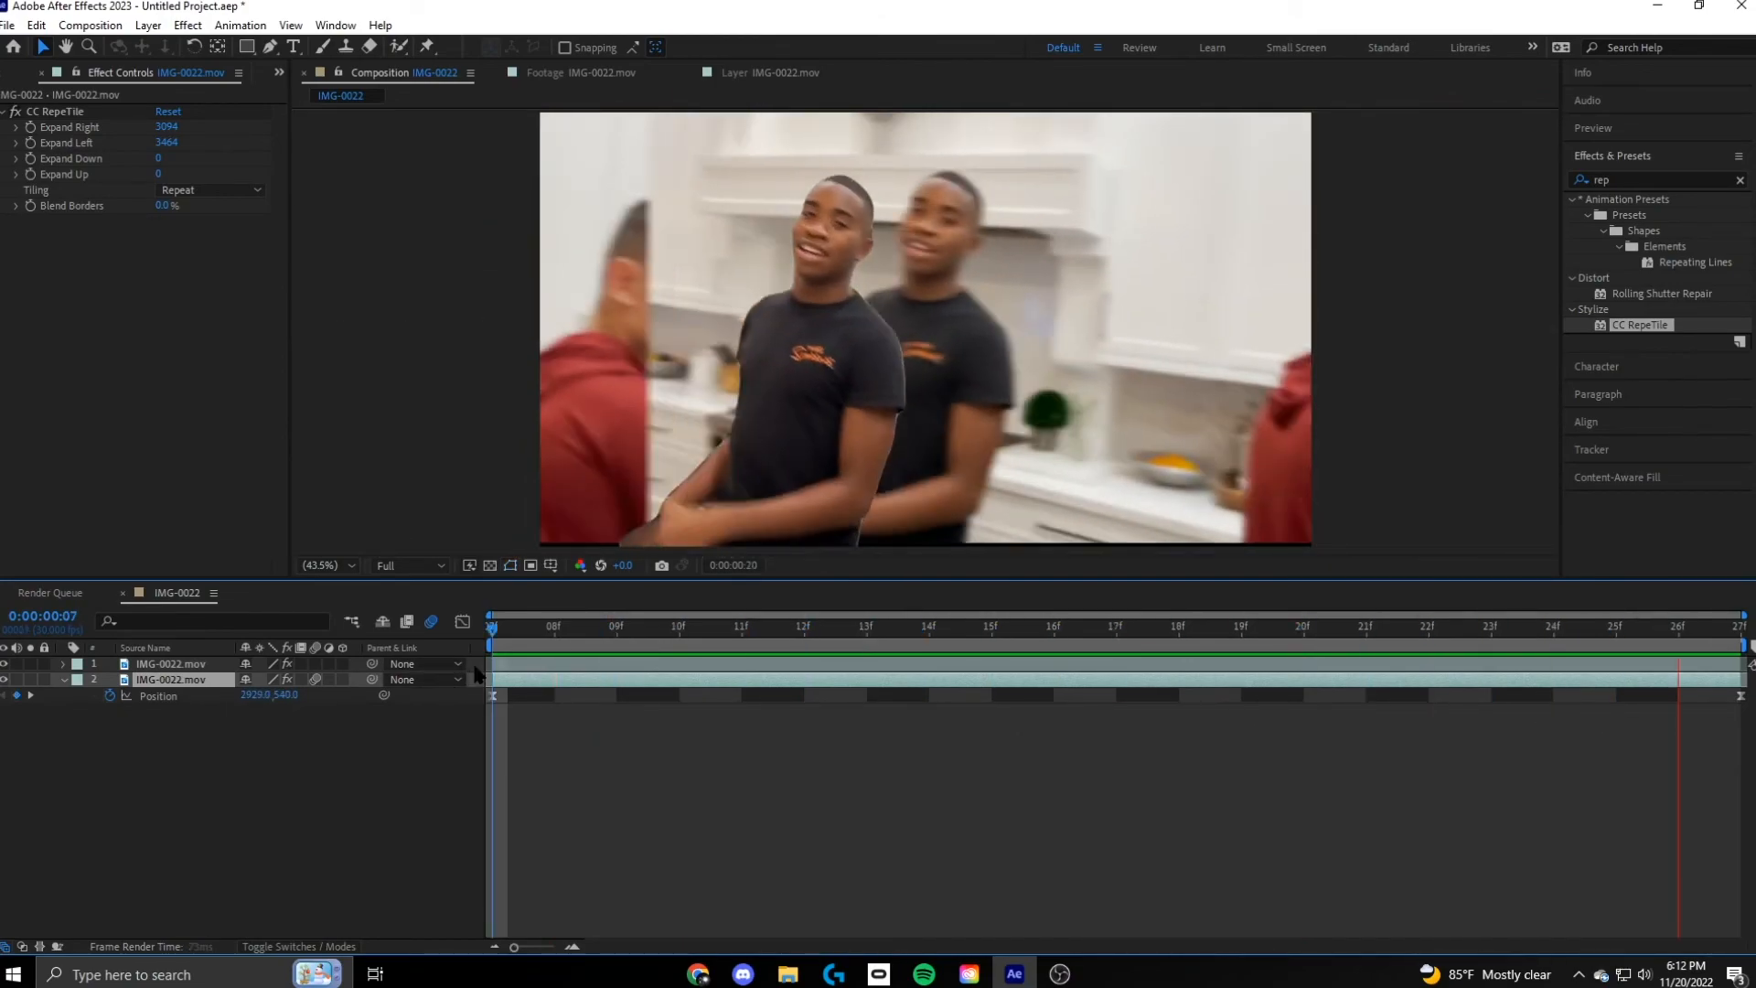
pyautogui.press('space')
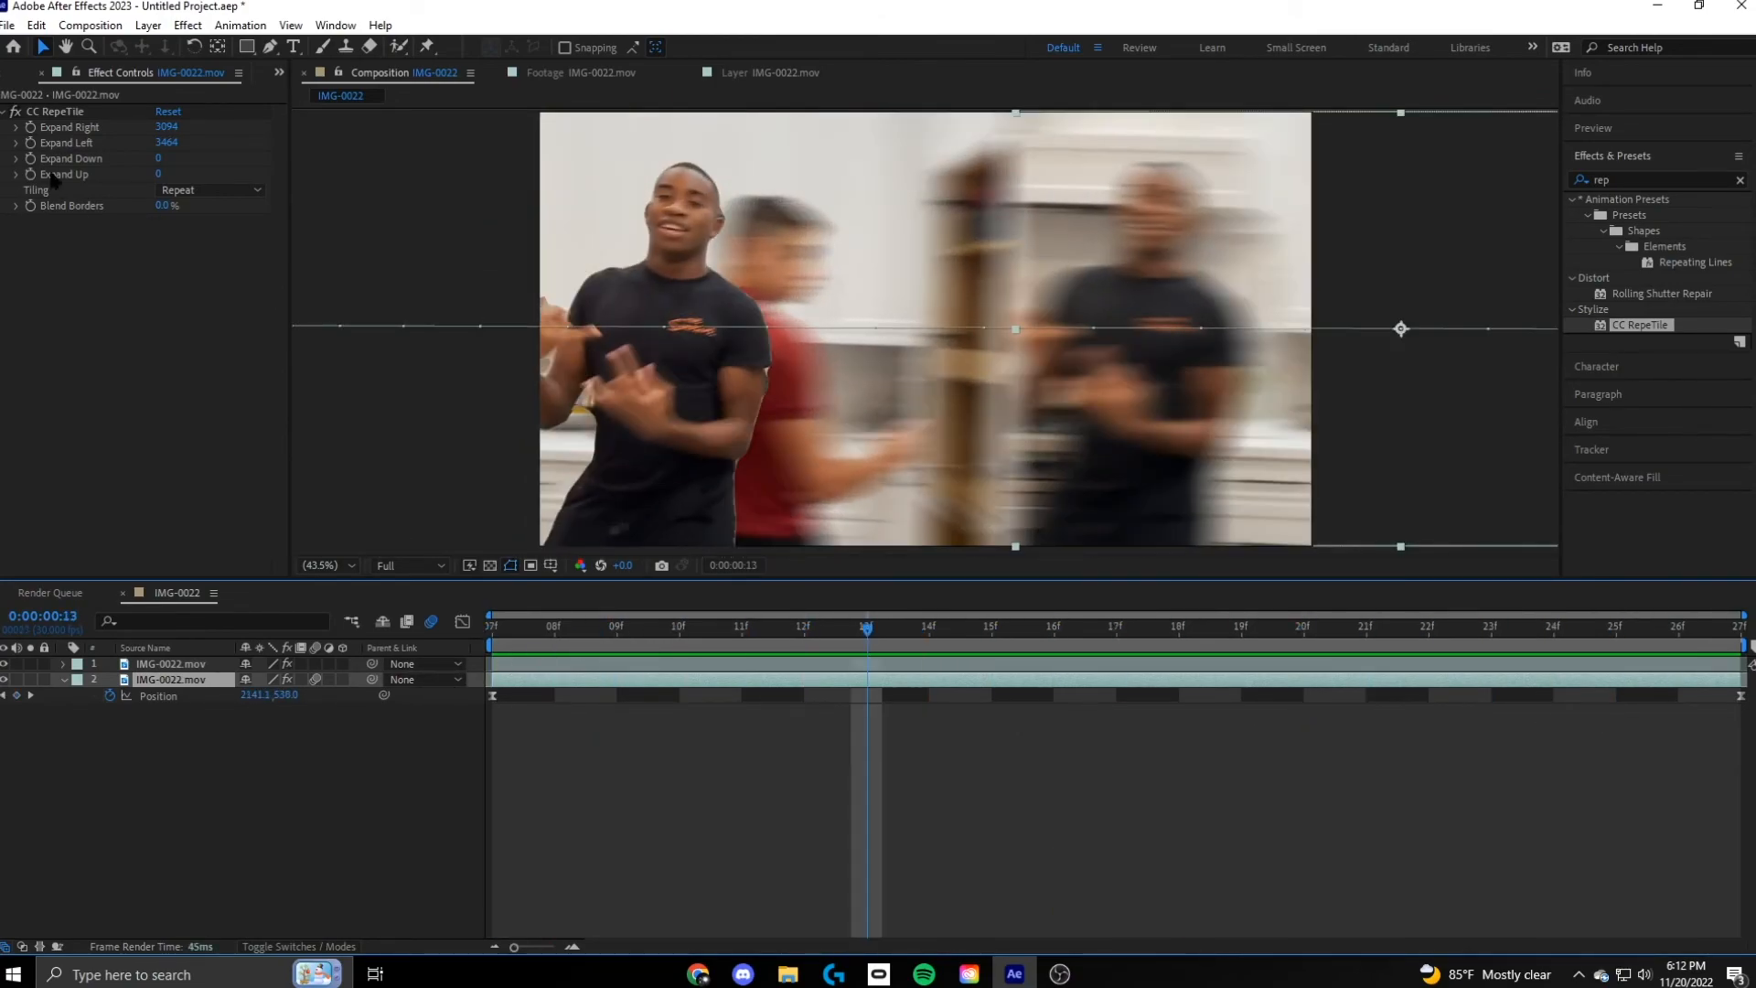
pyautogui.click(77, 112)
pyautogui.moveTo(530, 630); pyautogui.dragTo(1074, 704)
pyautogui.moveTo(865, 712); pyautogui.dragTo(929, 681)
# Examine the opening of the example clip alexeditingtestFINAL.mp4 and compare it with the IMG-0022.mov roto layer at frame 8
pyautogui.click(5, 75)
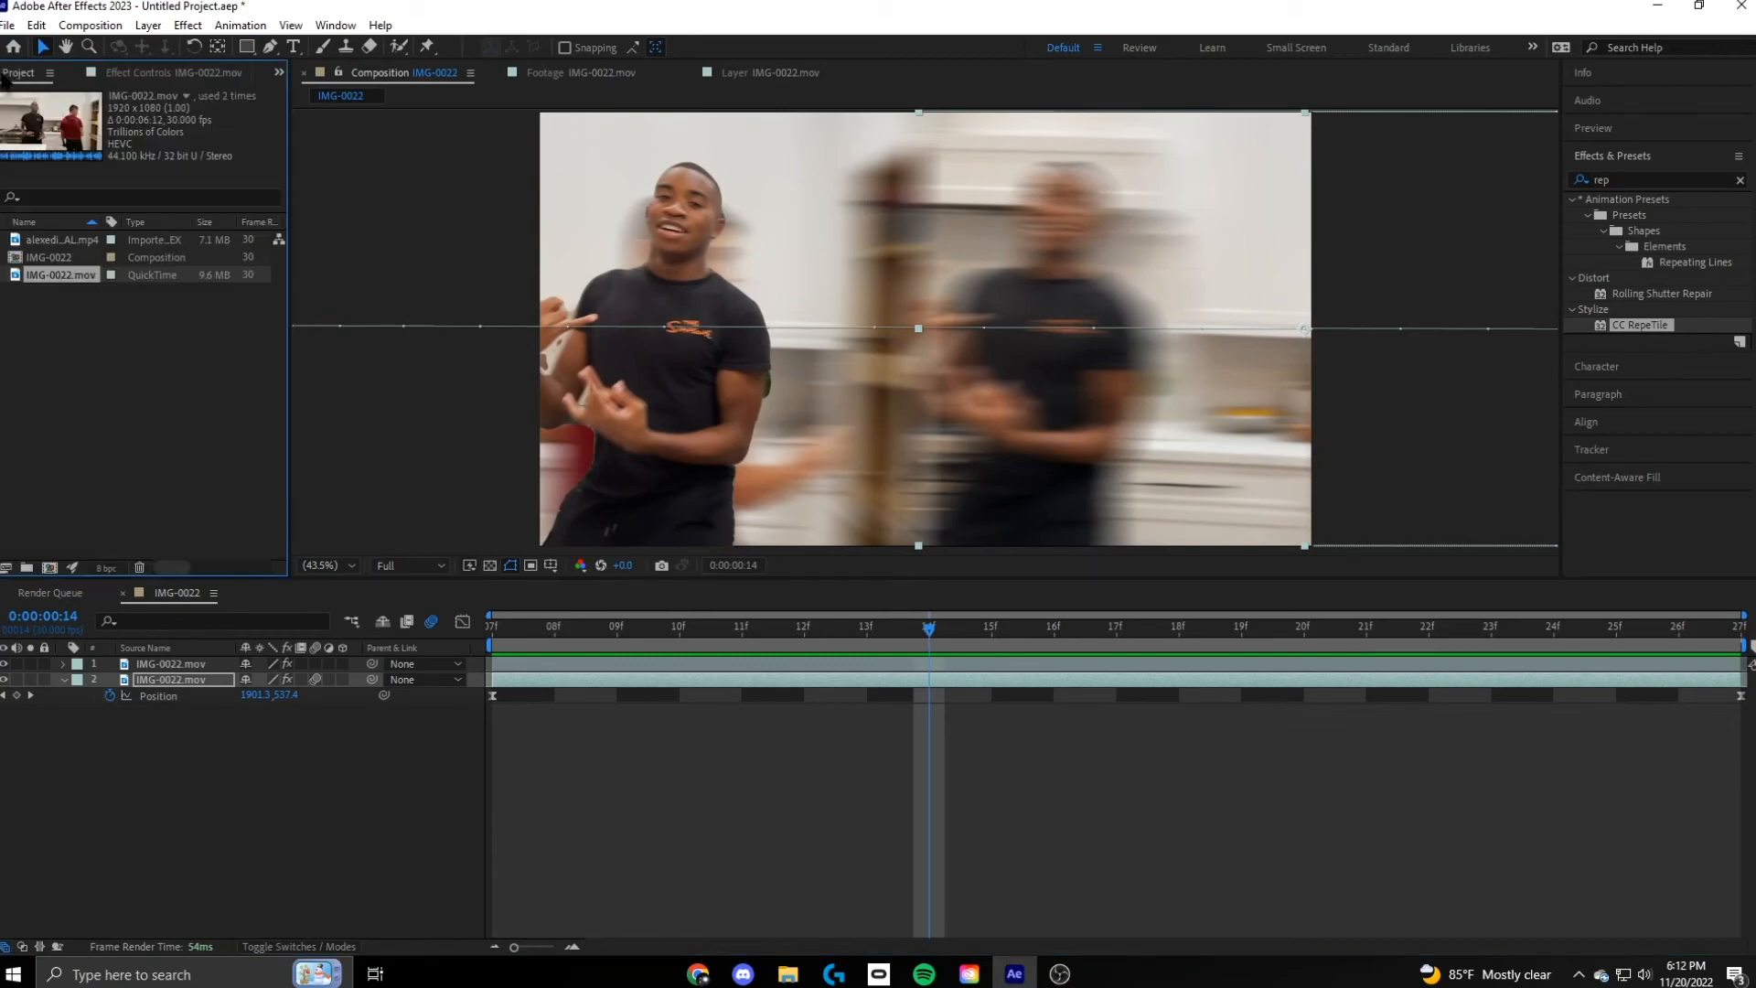
pyautogui.doubleClick(57, 240)
pyautogui.moveTo(500, 519); pyautogui.dragTo(311, 517)
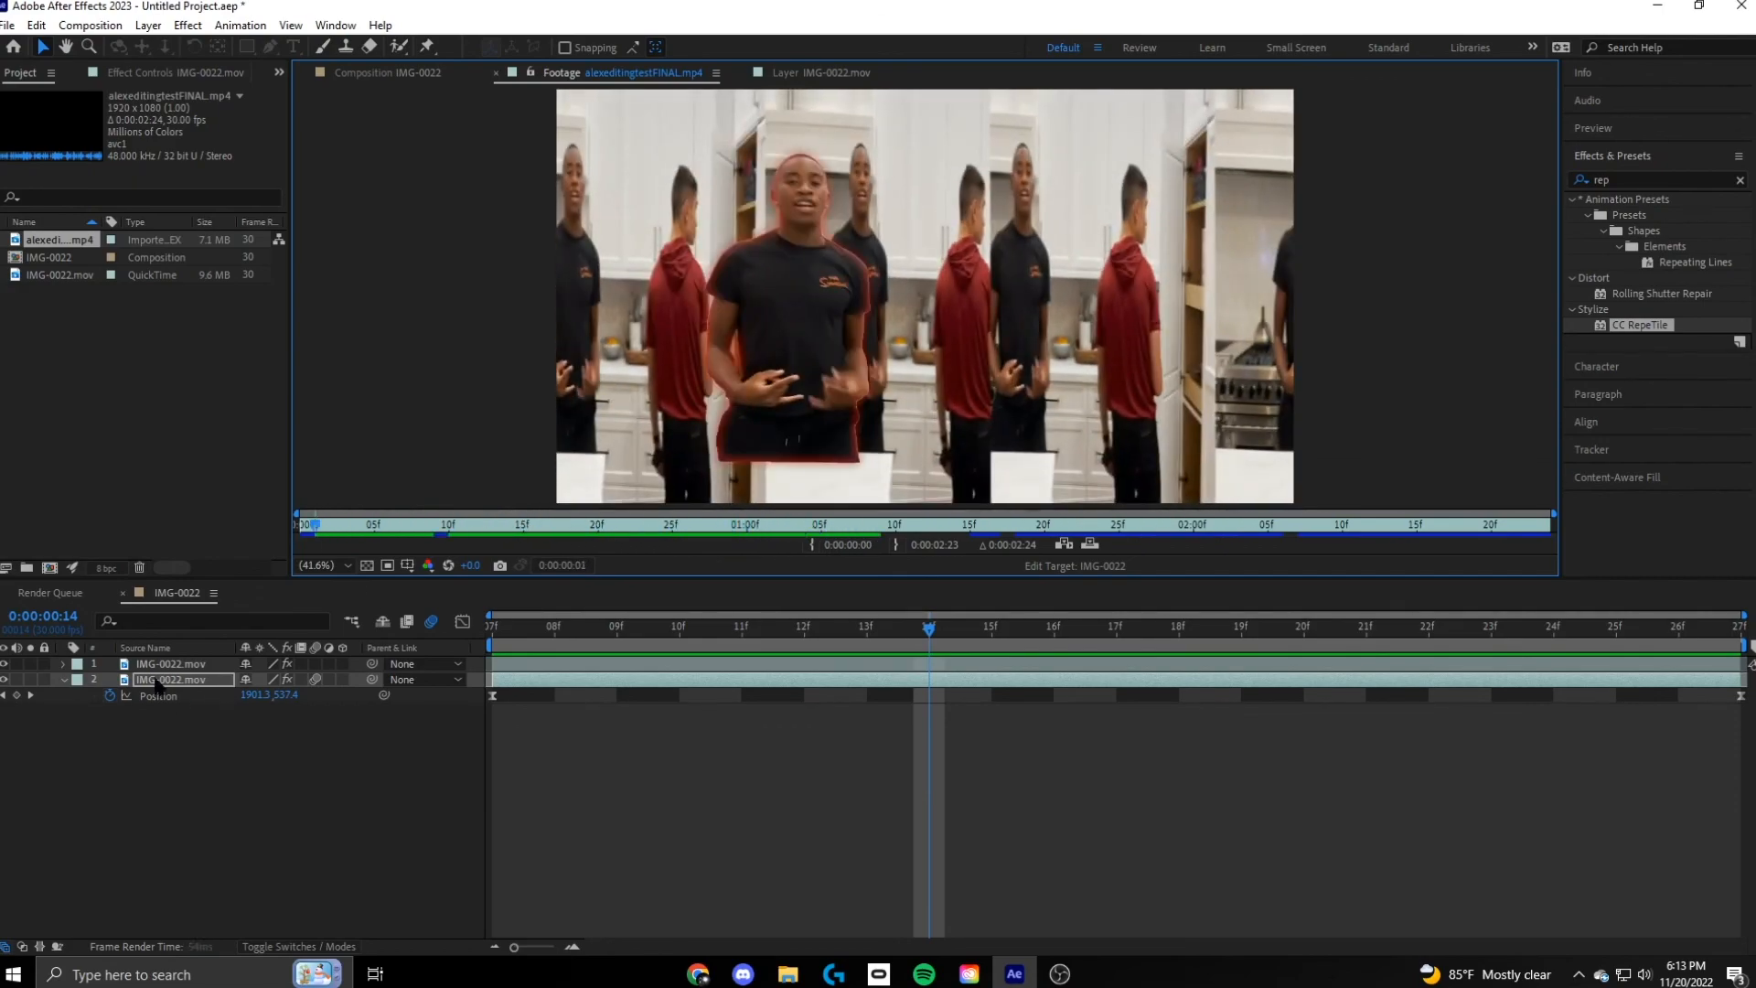
pyautogui.doubleClick(53, 278)
pyautogui.moveTo(948, 631); pyautogui.dragTo(554, 628)
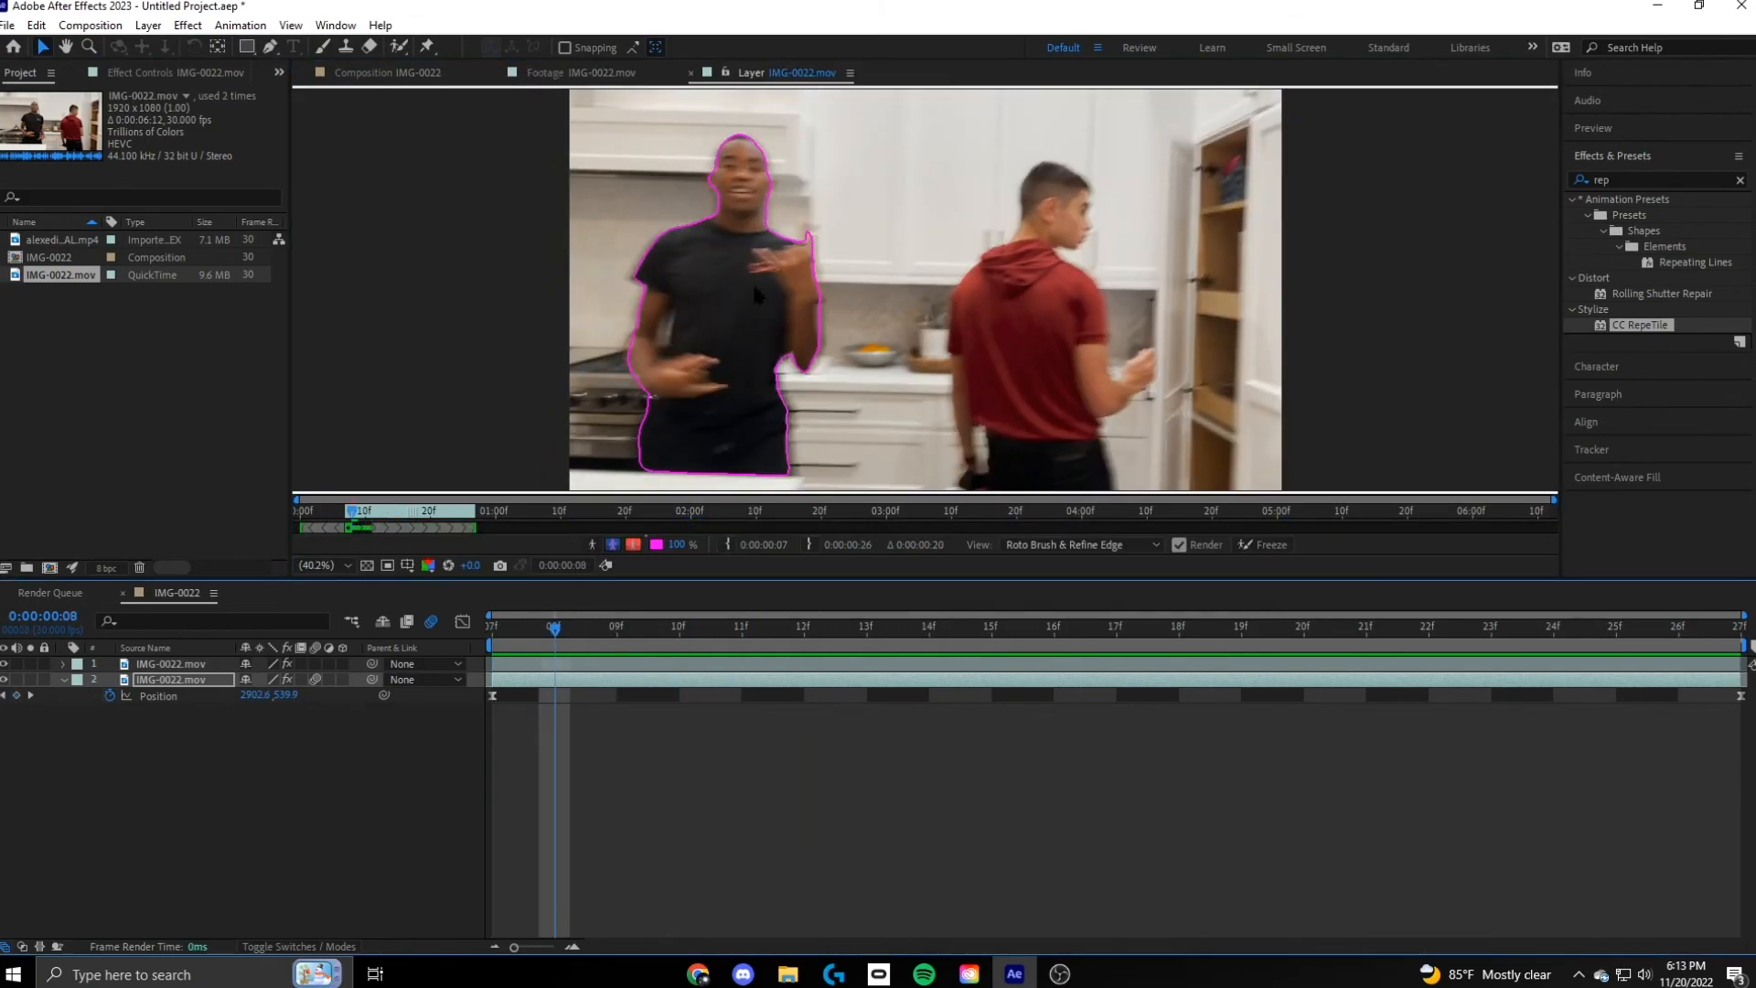